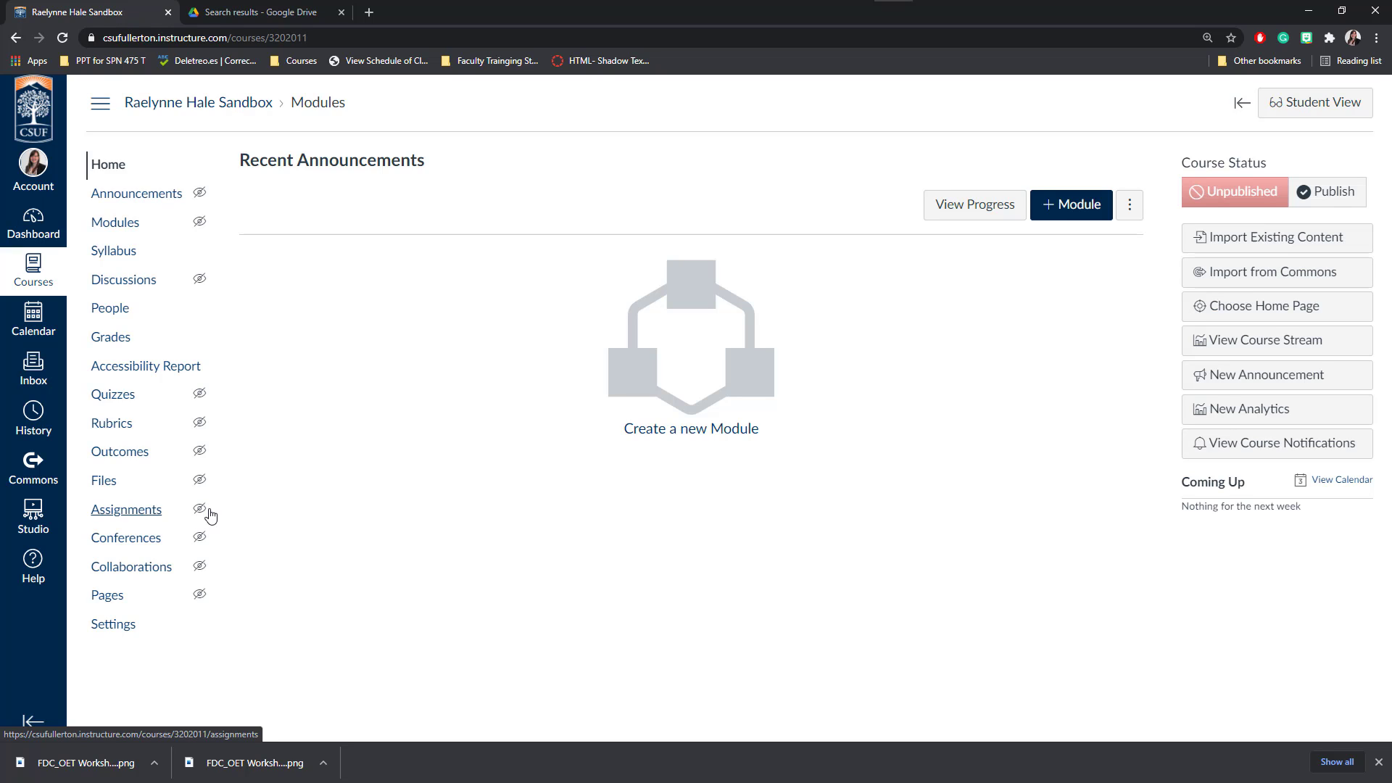
Step: Add an assignment group named Essays on the course's Assignments page
mouse_move(202, 516)
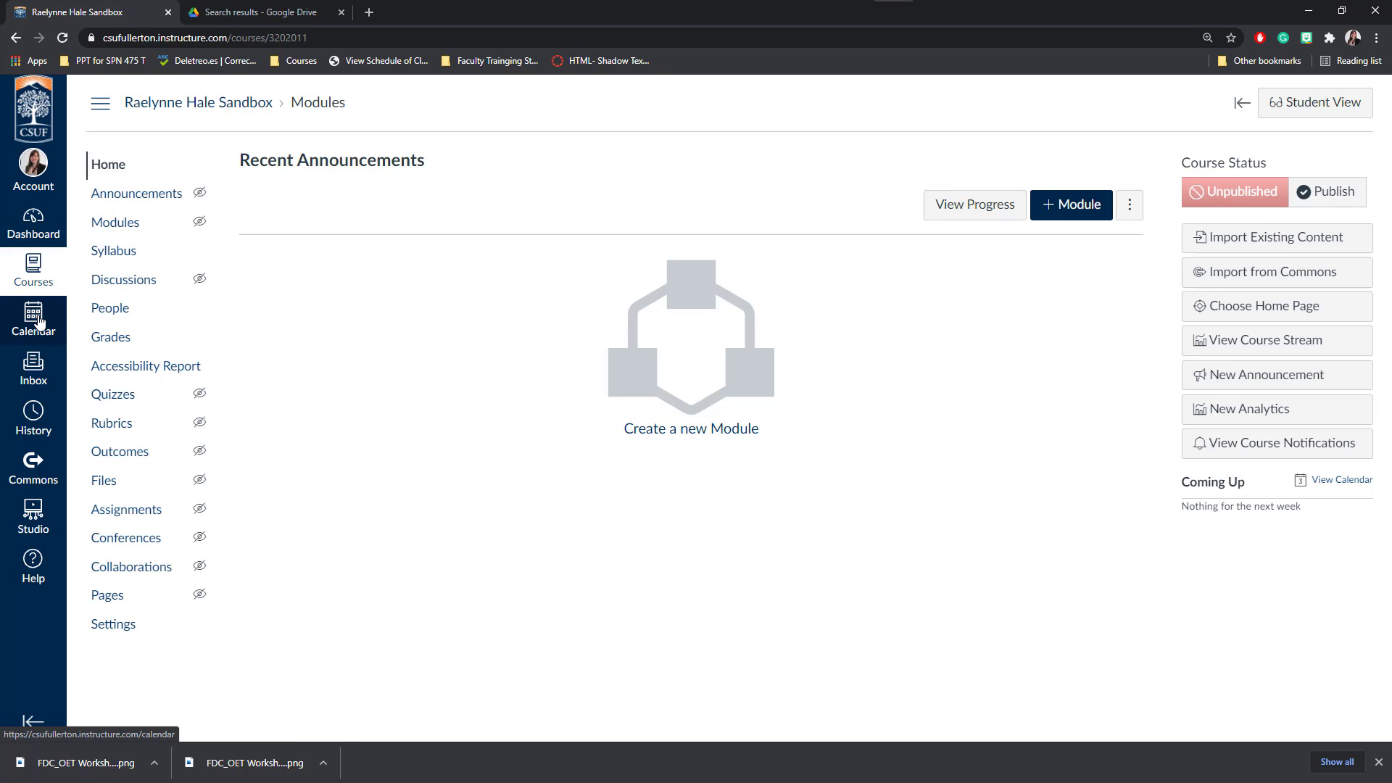
click(128, 511)
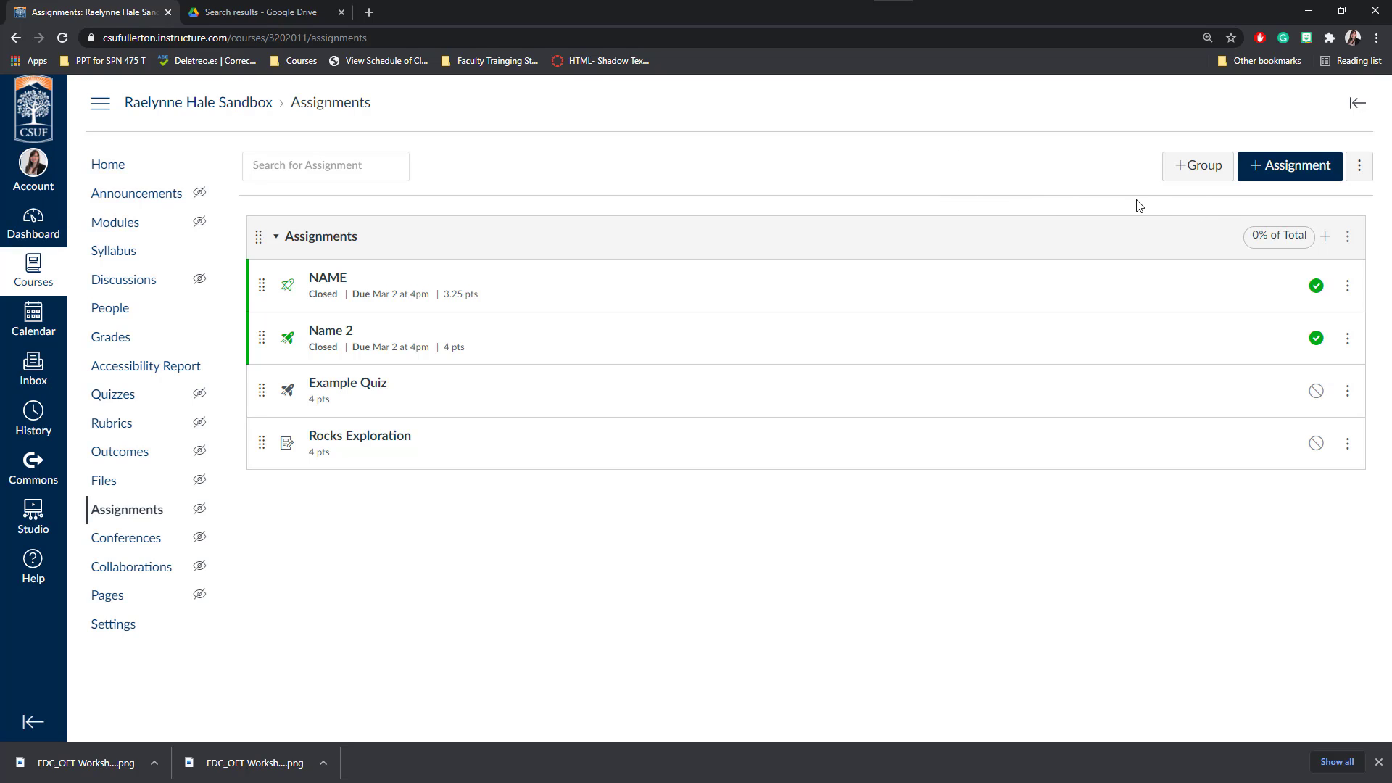
click(1207, 169)
click(770, 378)
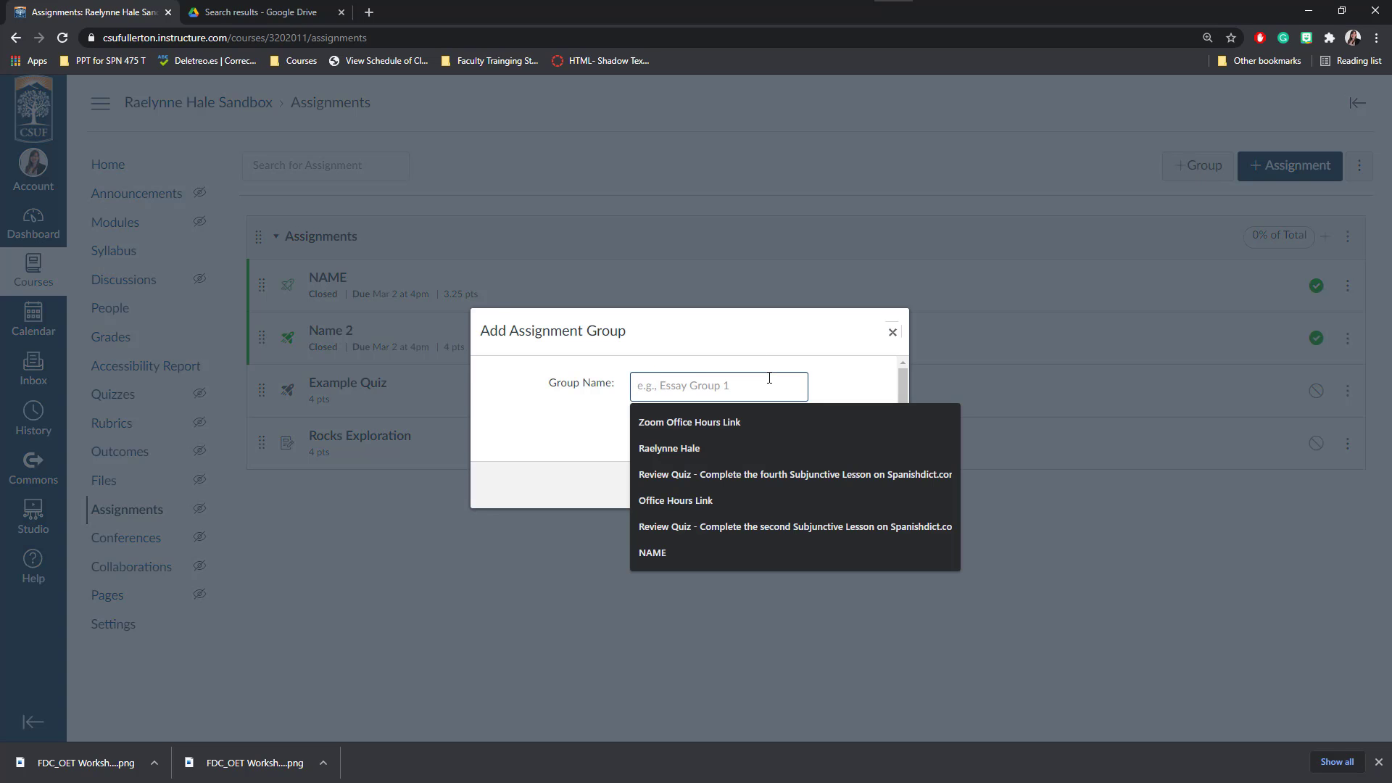
text(Essays)
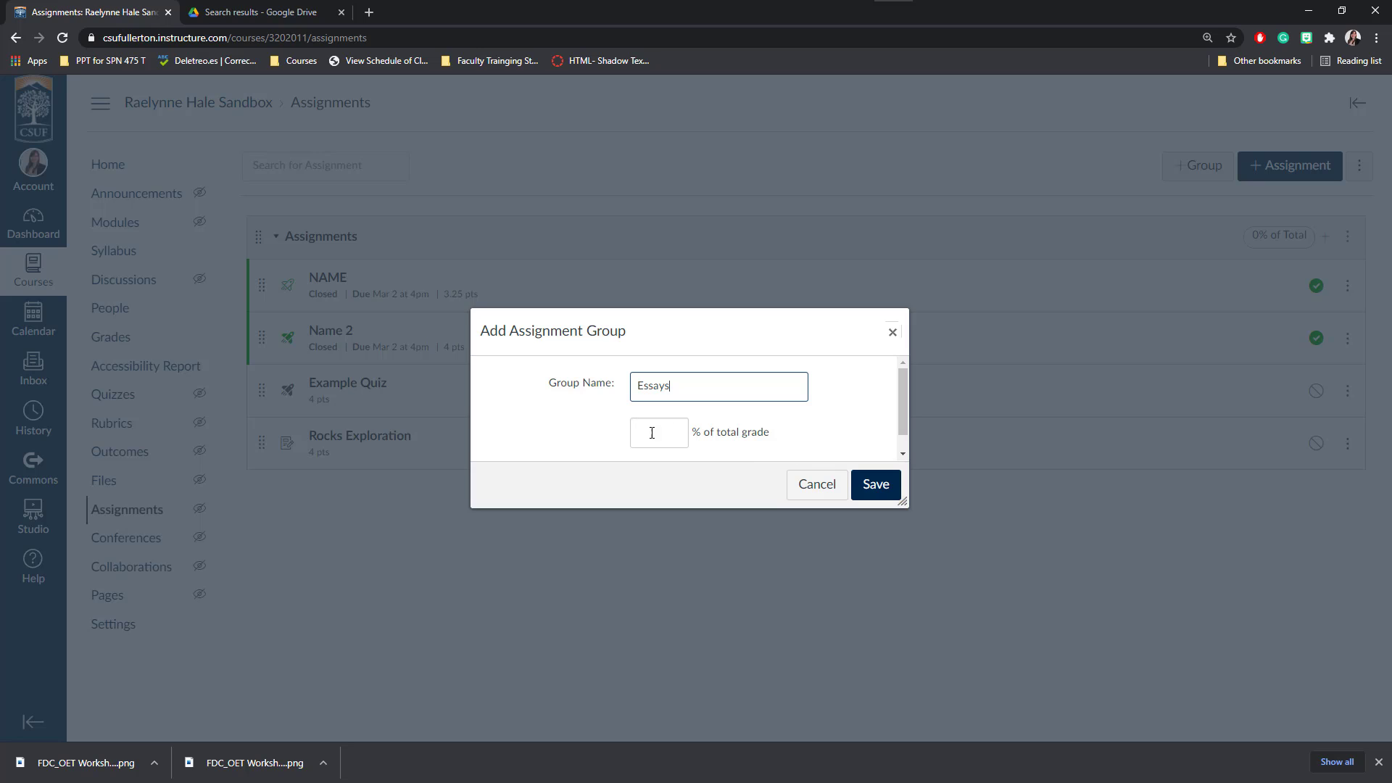
click(867, 486)
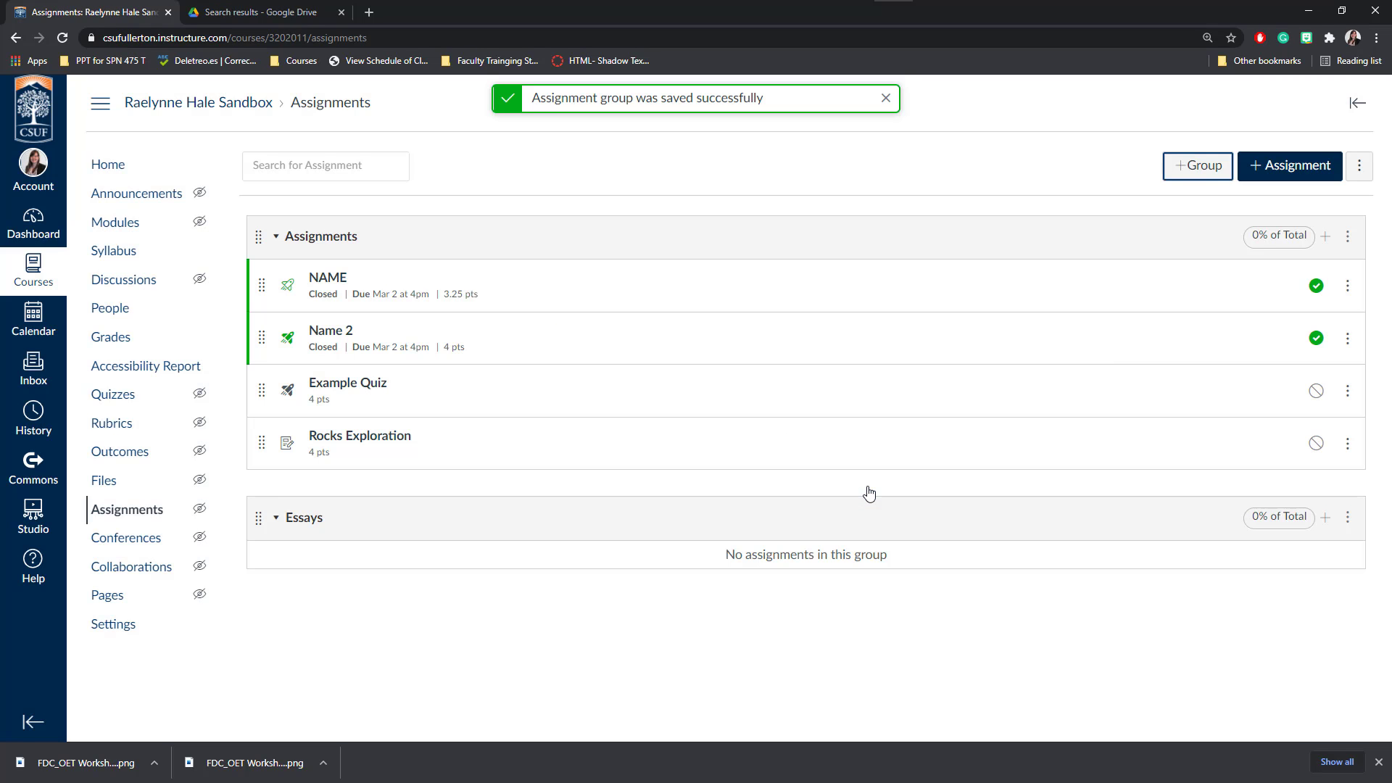
Step: Turn off weighting the final grade based on assignment groups and save the setting
click(1360, 168)
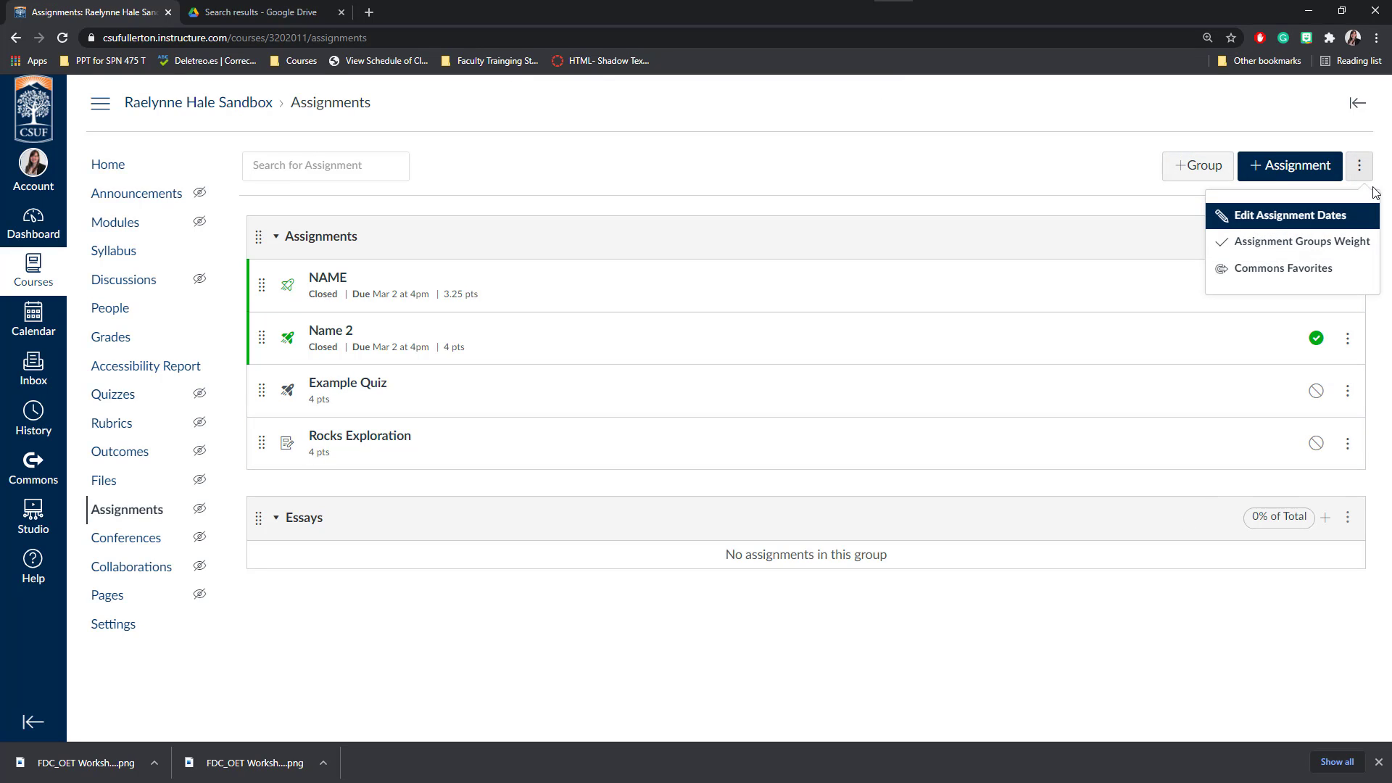
click(1275, 246)
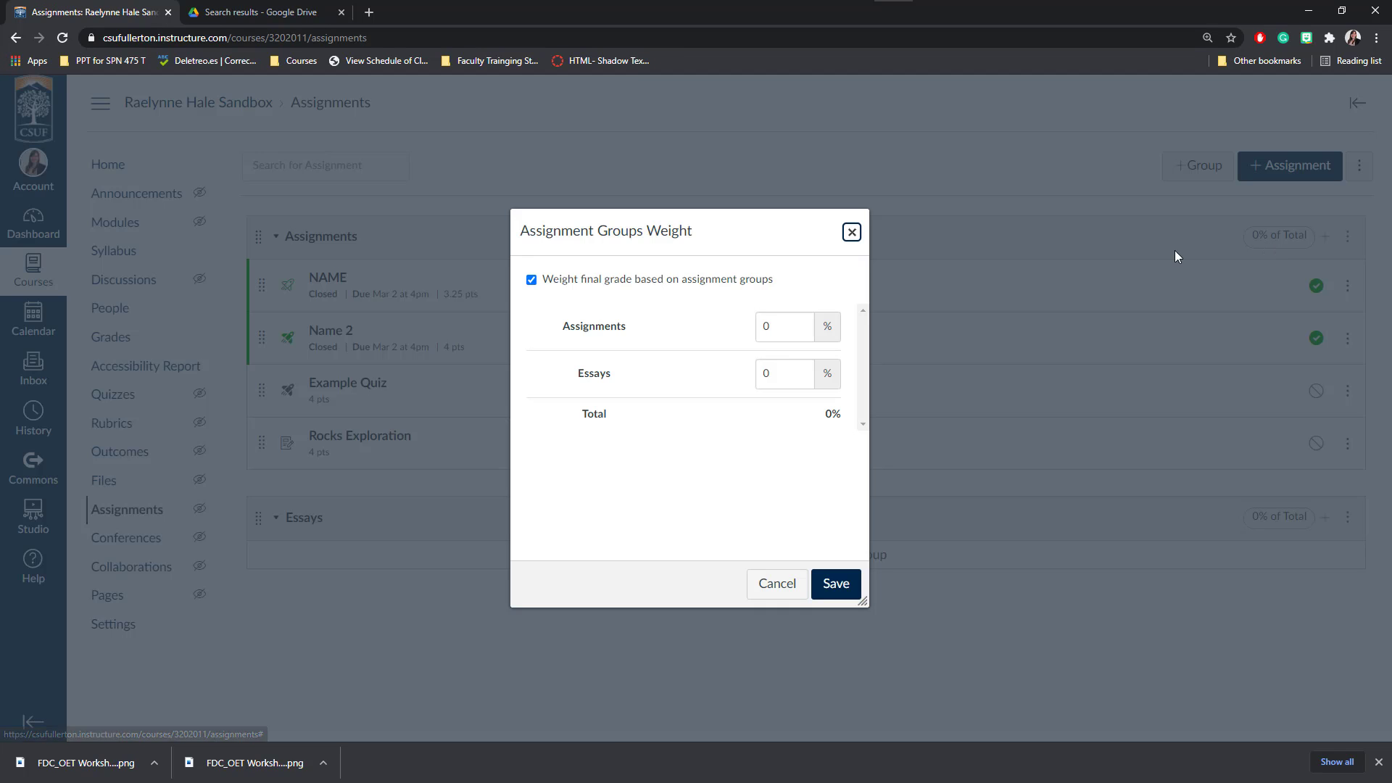
click(532, 283)
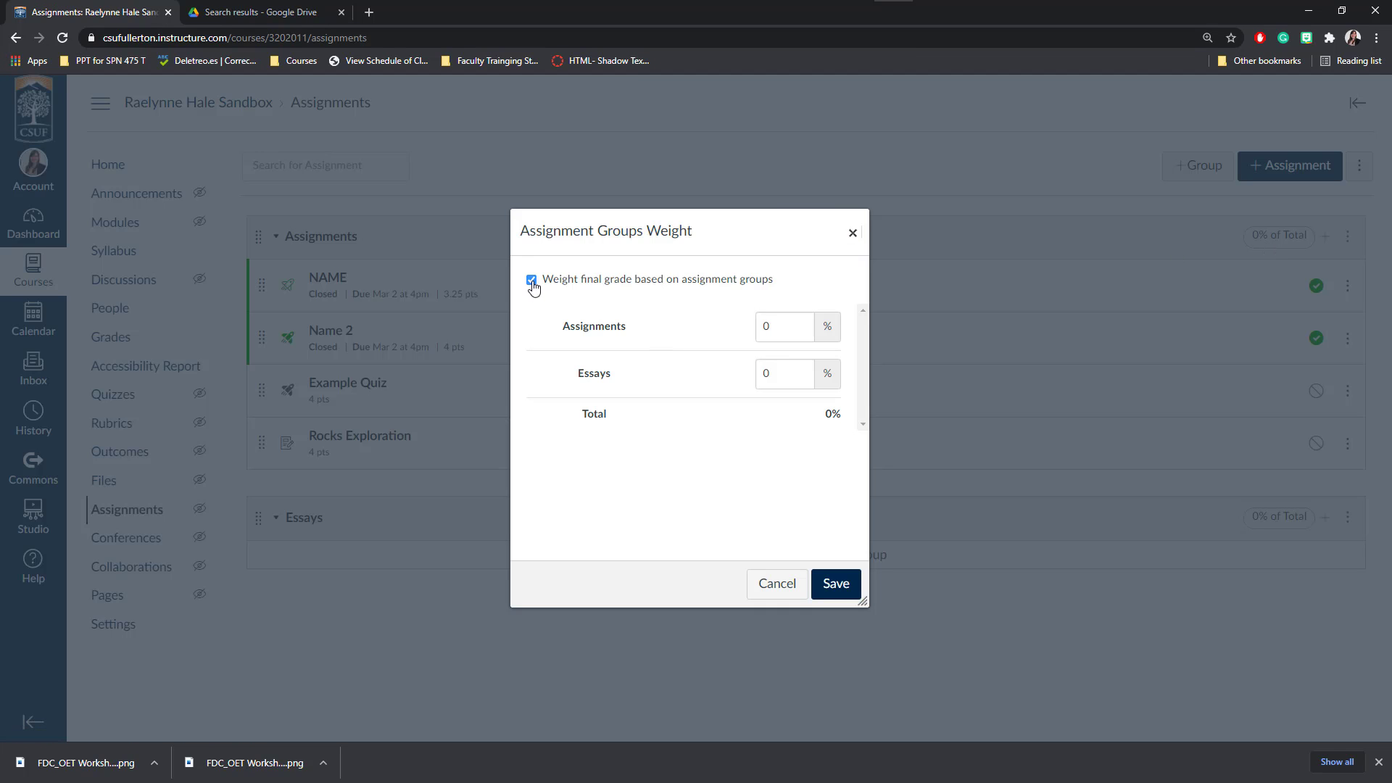
click(532, 282)
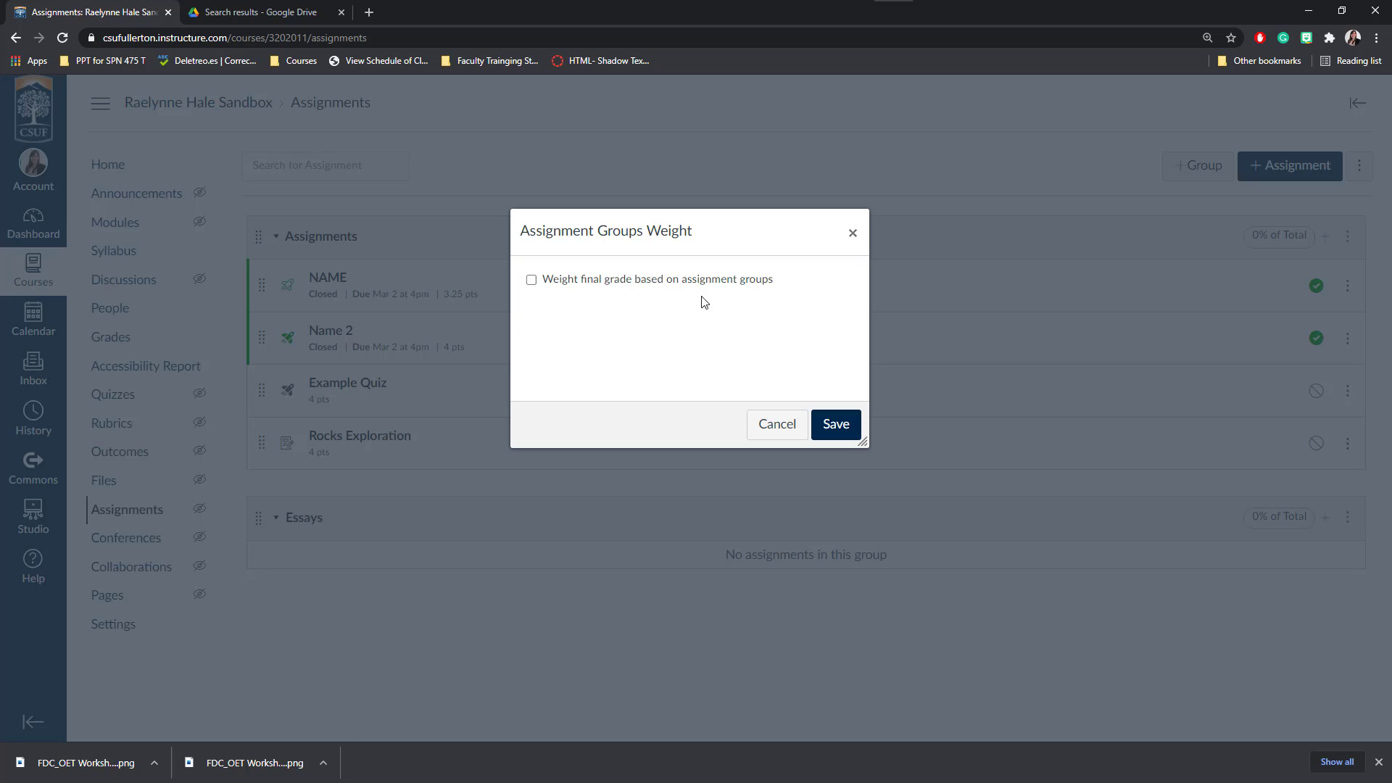
click(833, 424)
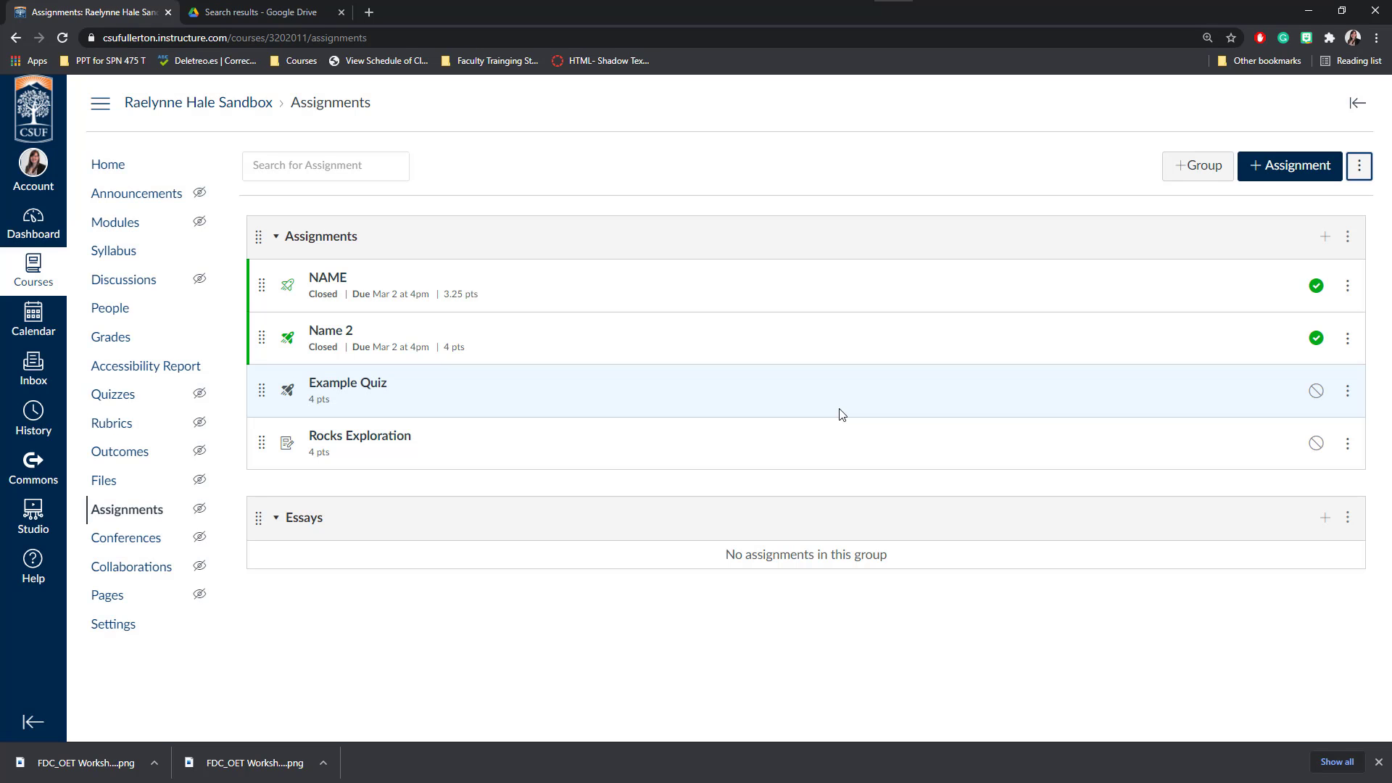
click(1359, 174)
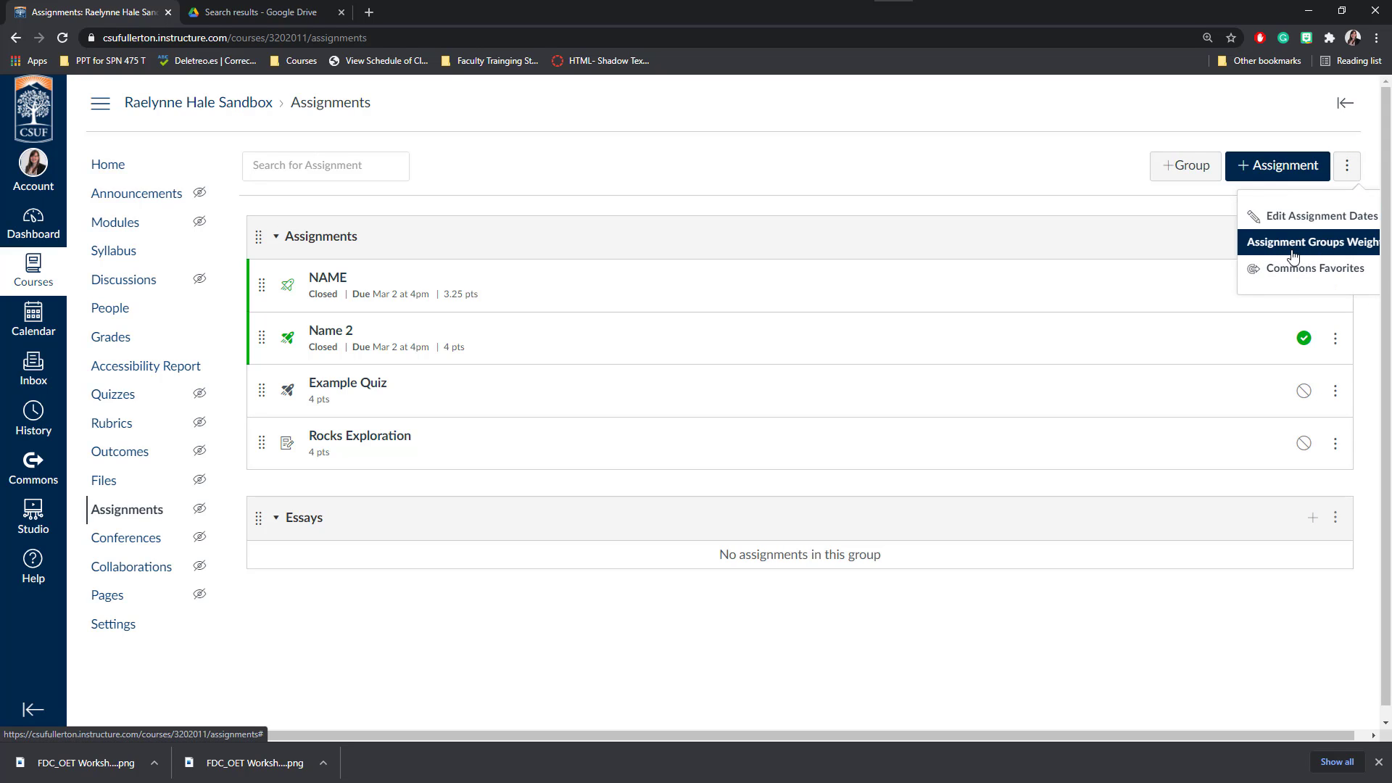
click(1078, 208)
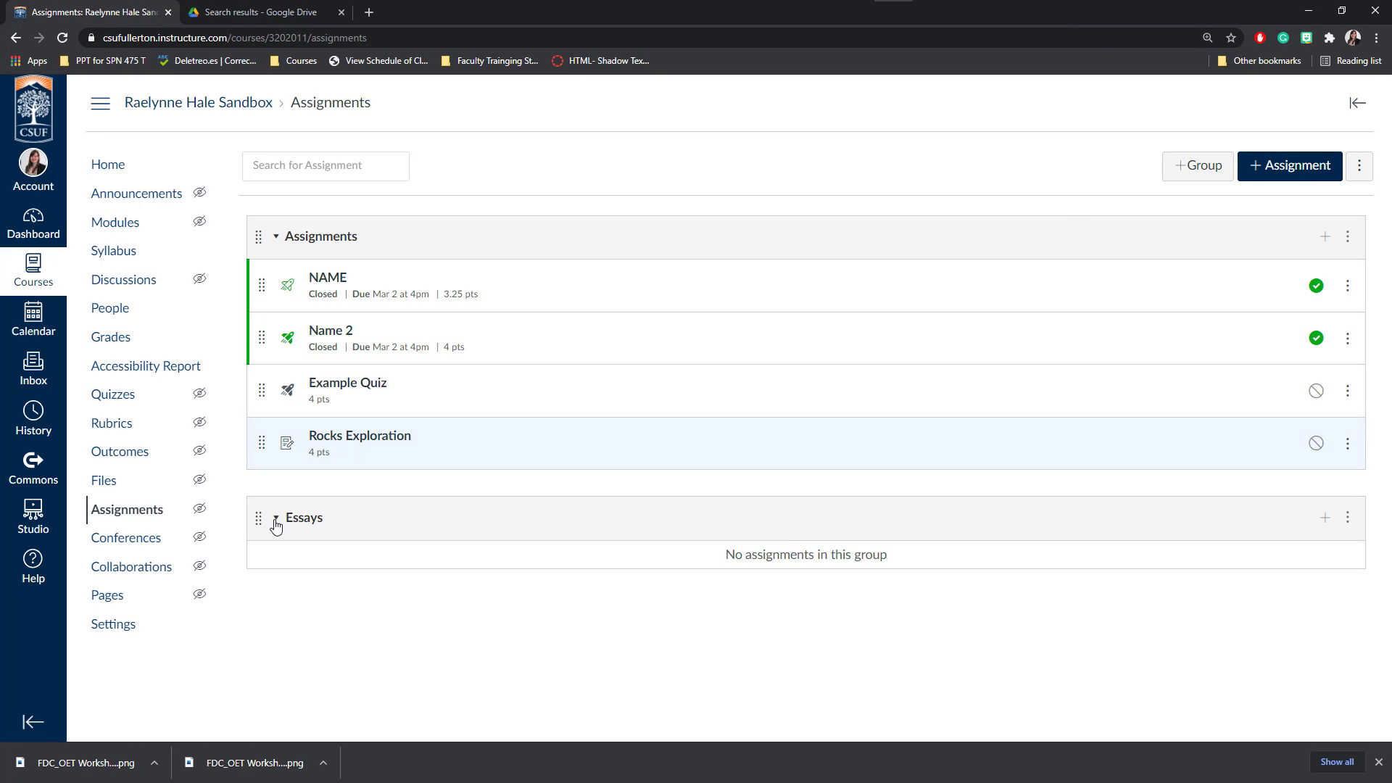
mouse_move(258, 517)
mouse_down()
mouse_move(286, 274)
mouse_move(272, 514)
mouse_up()
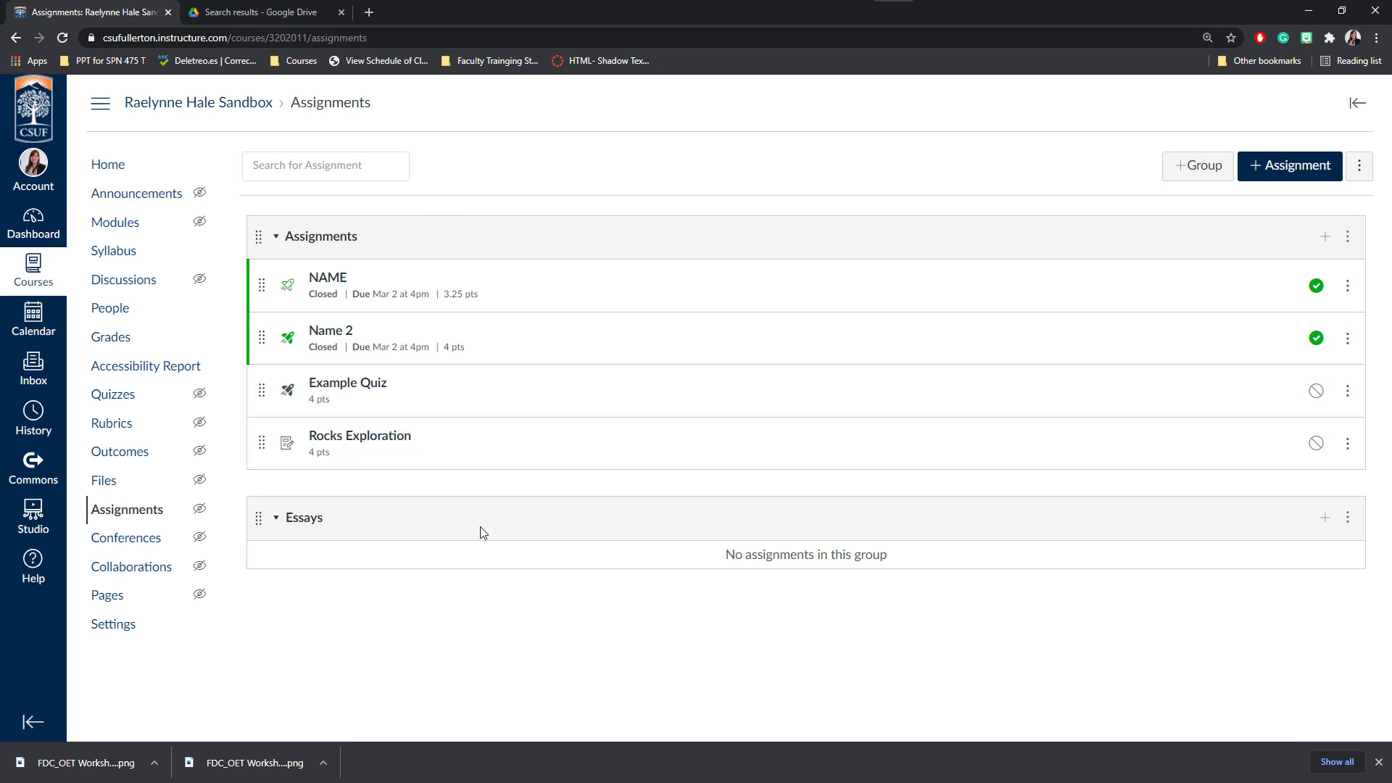
Step: Start a new assignment and name it Participation
click(1296, 166)
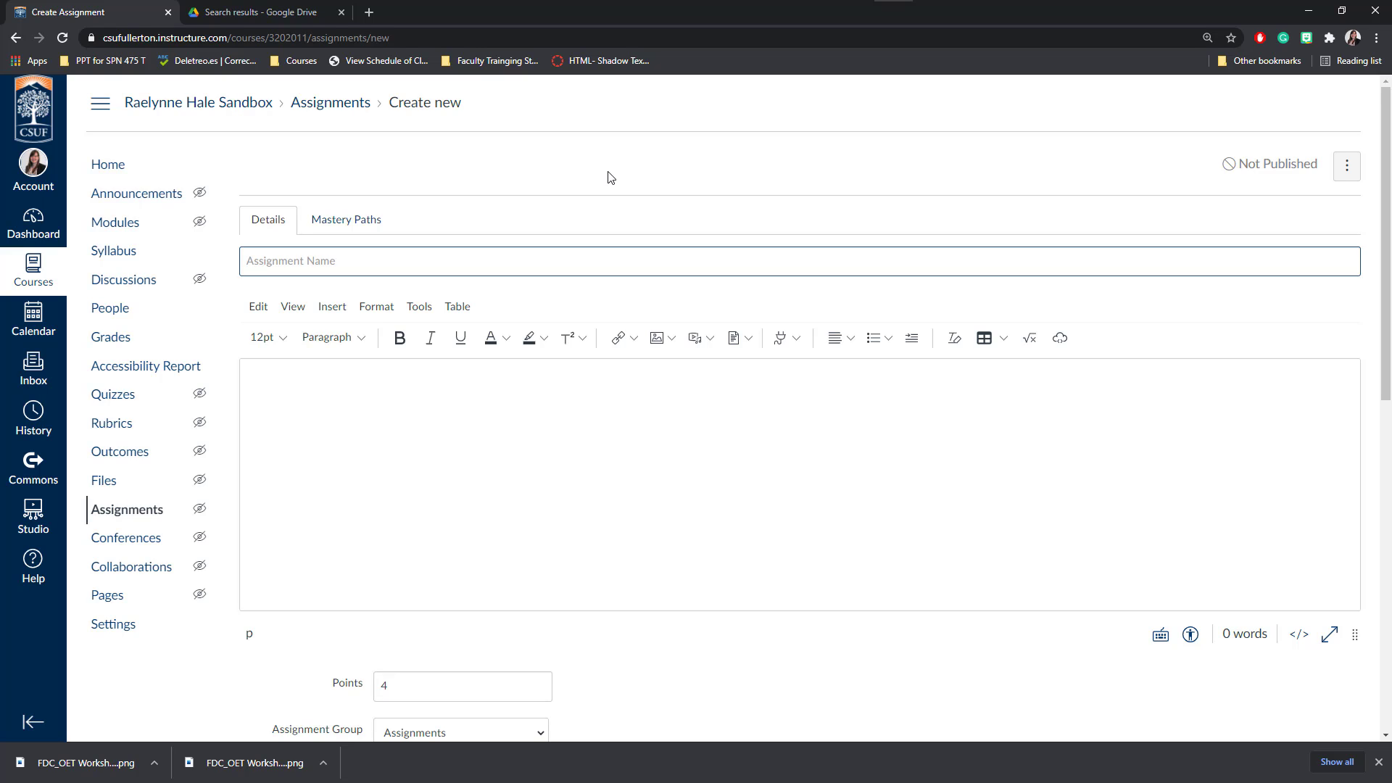
click(512, 261)
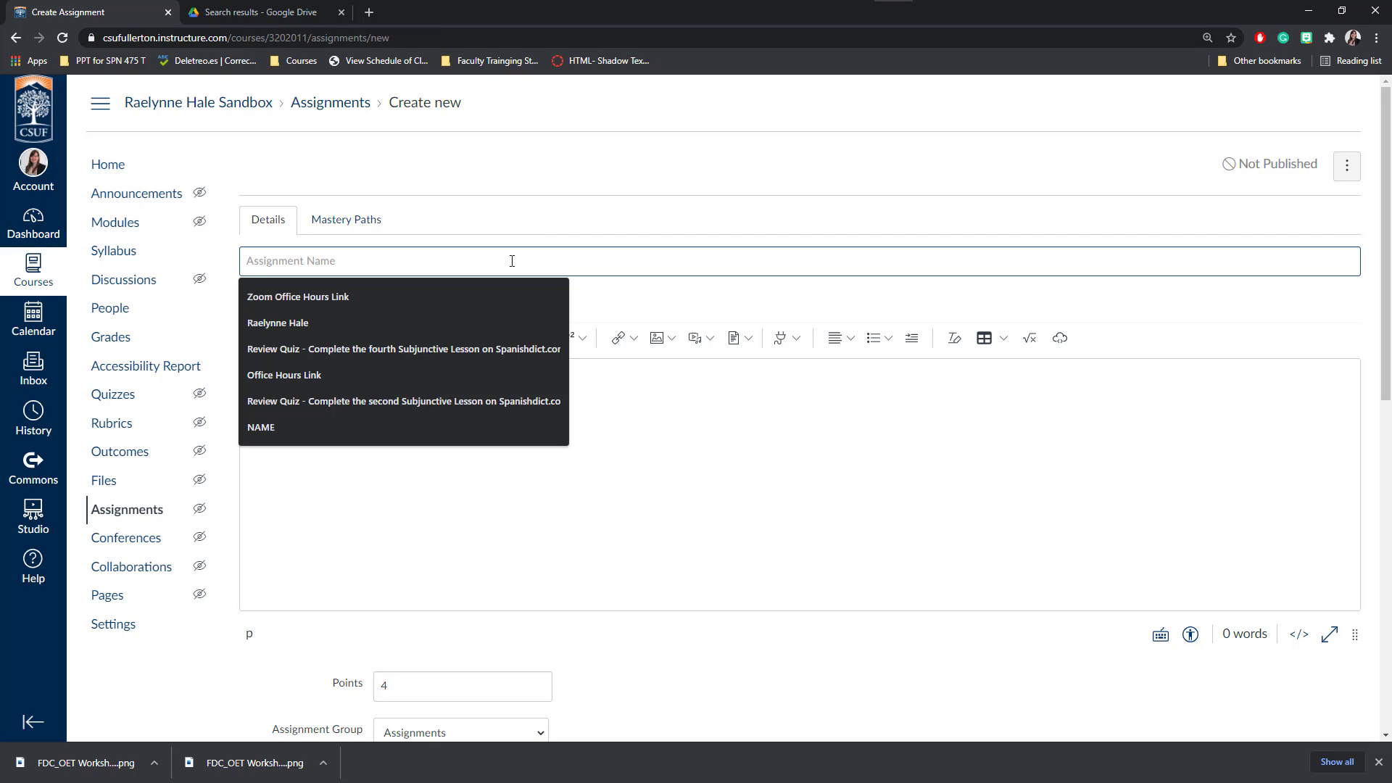
text(Partic)
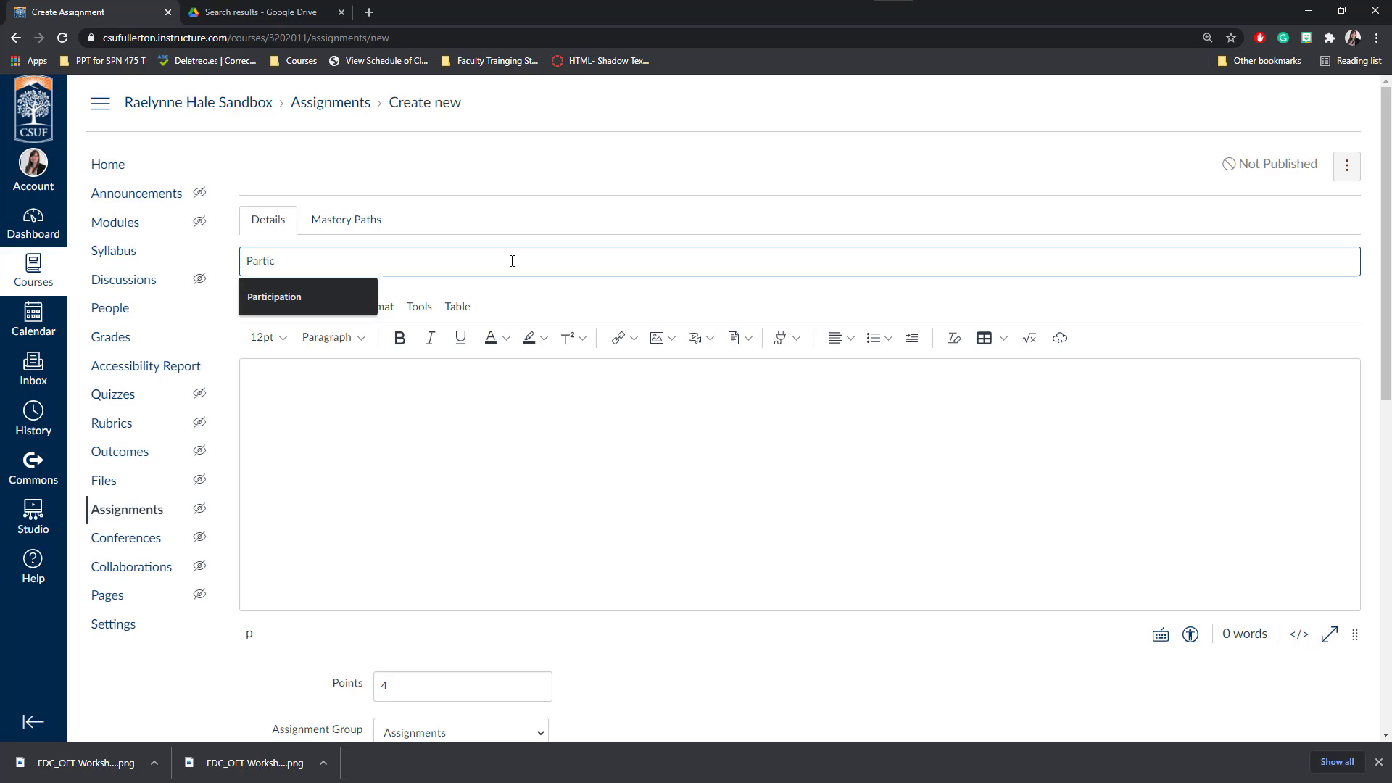
click(321, 294)
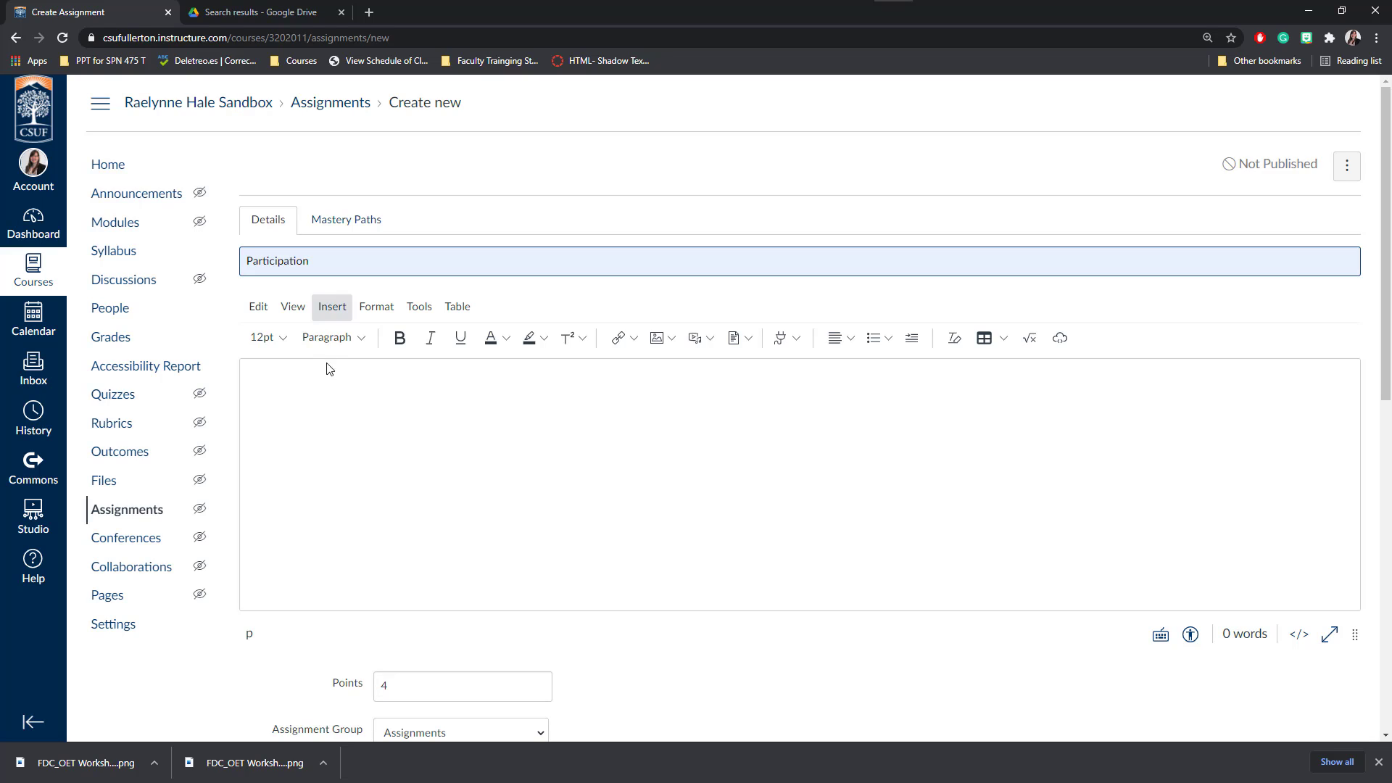
click(332, 384)
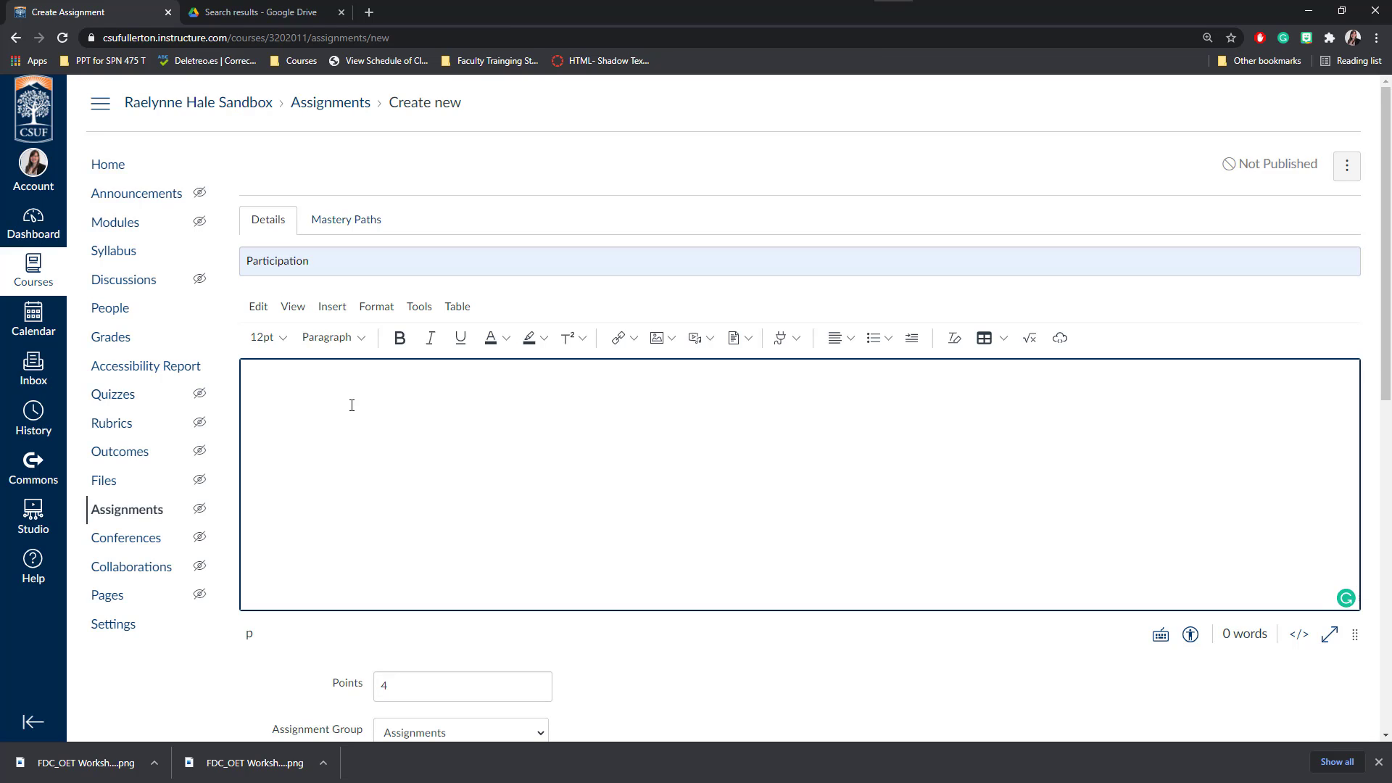
Step: Set the new assignment's points to 100
scroll(352, 406, down, 3)
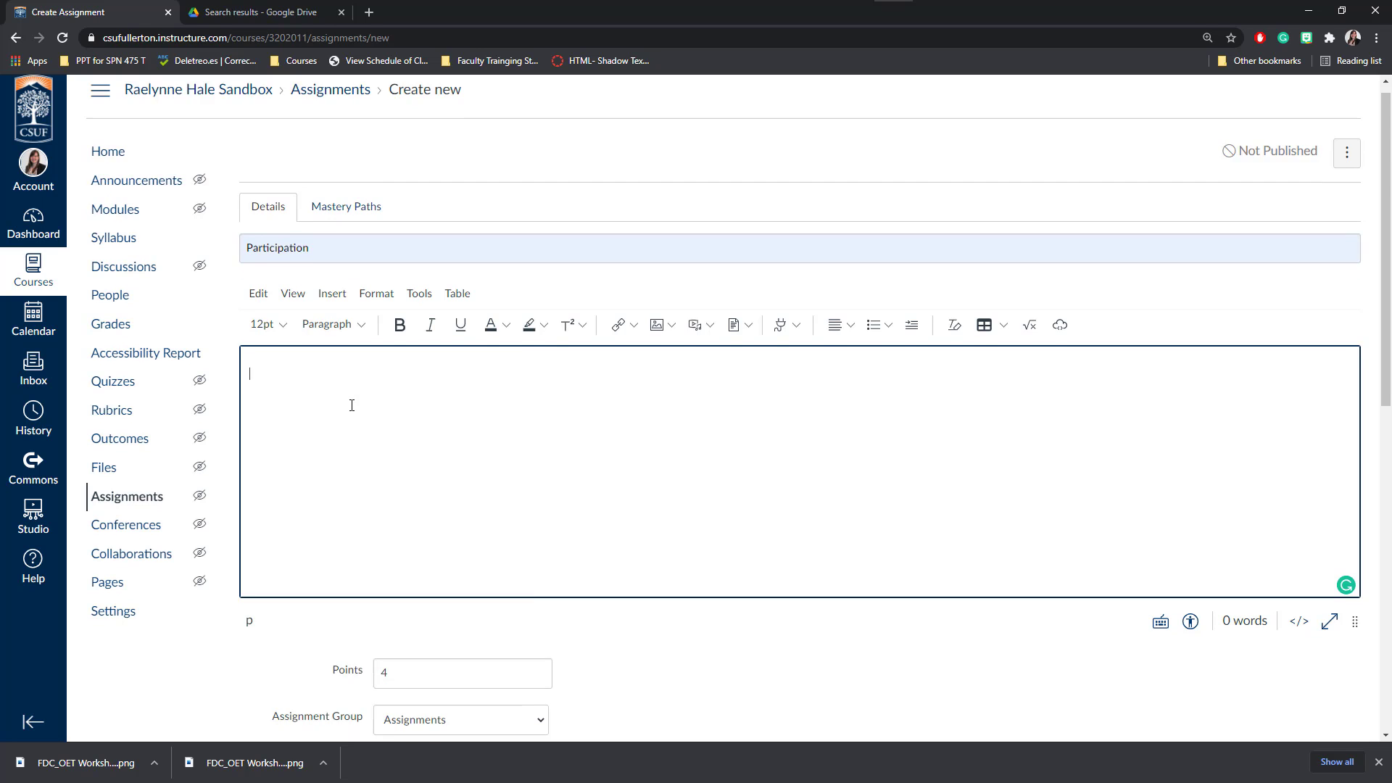
scroll(351, 405, down, 1)
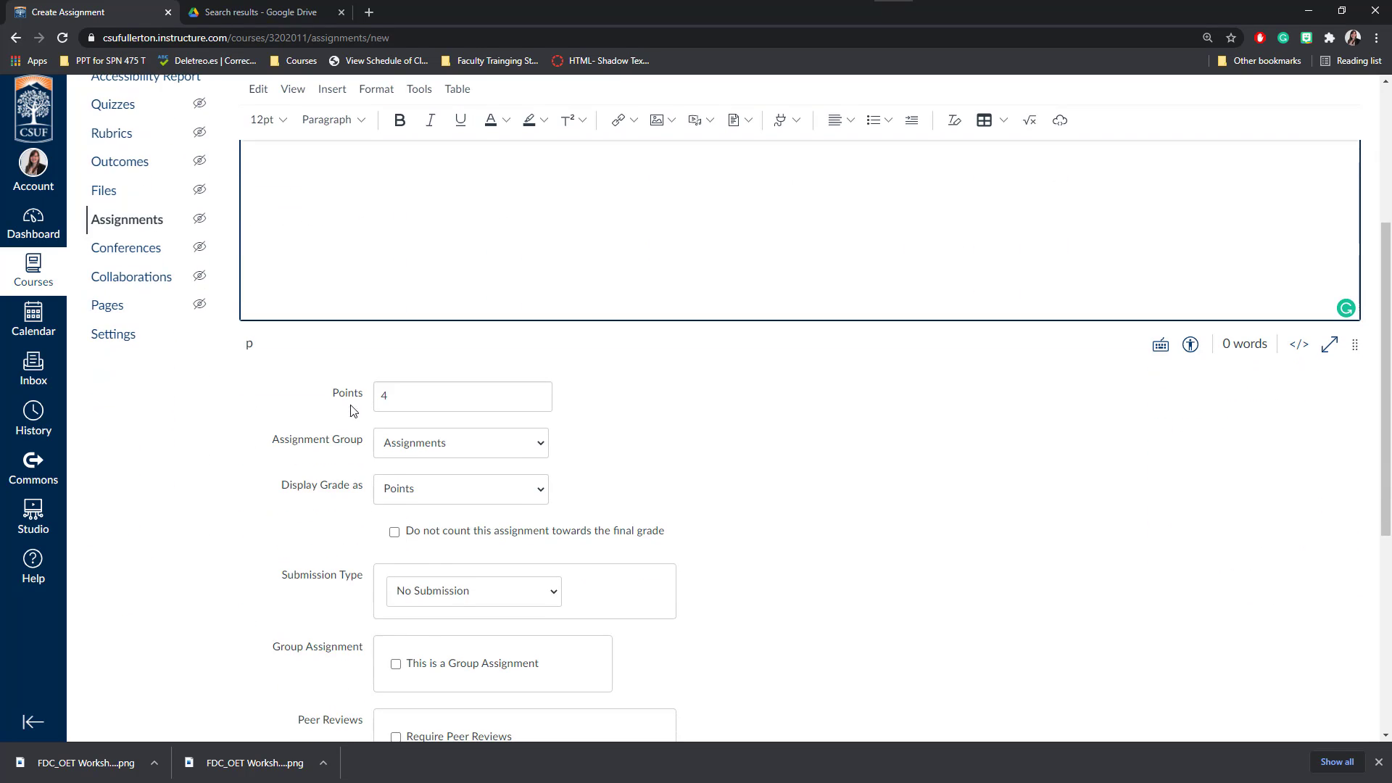
double_click(377, 395)
text(100)
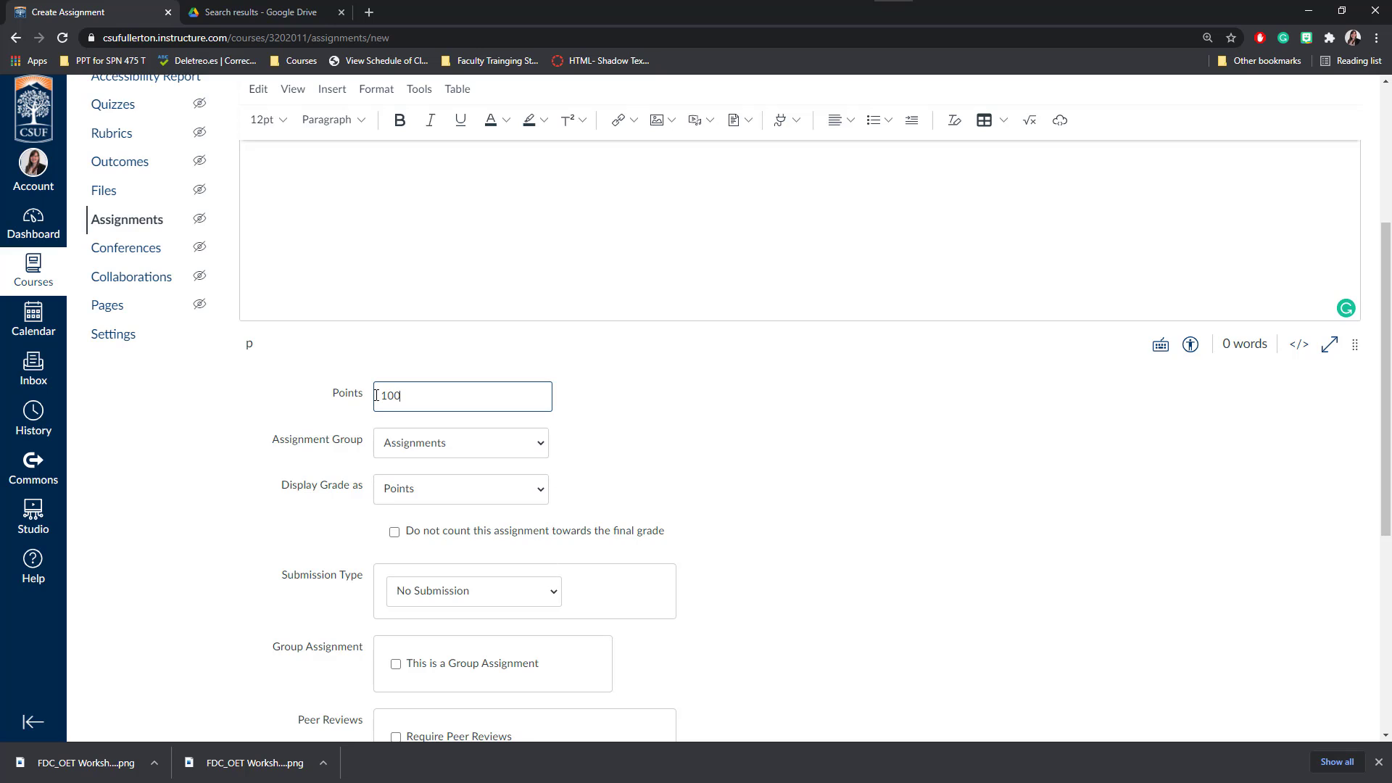
Step: Create an assignment group named Participation from within the assignment and assign the new assignment to it
click(426, 444)
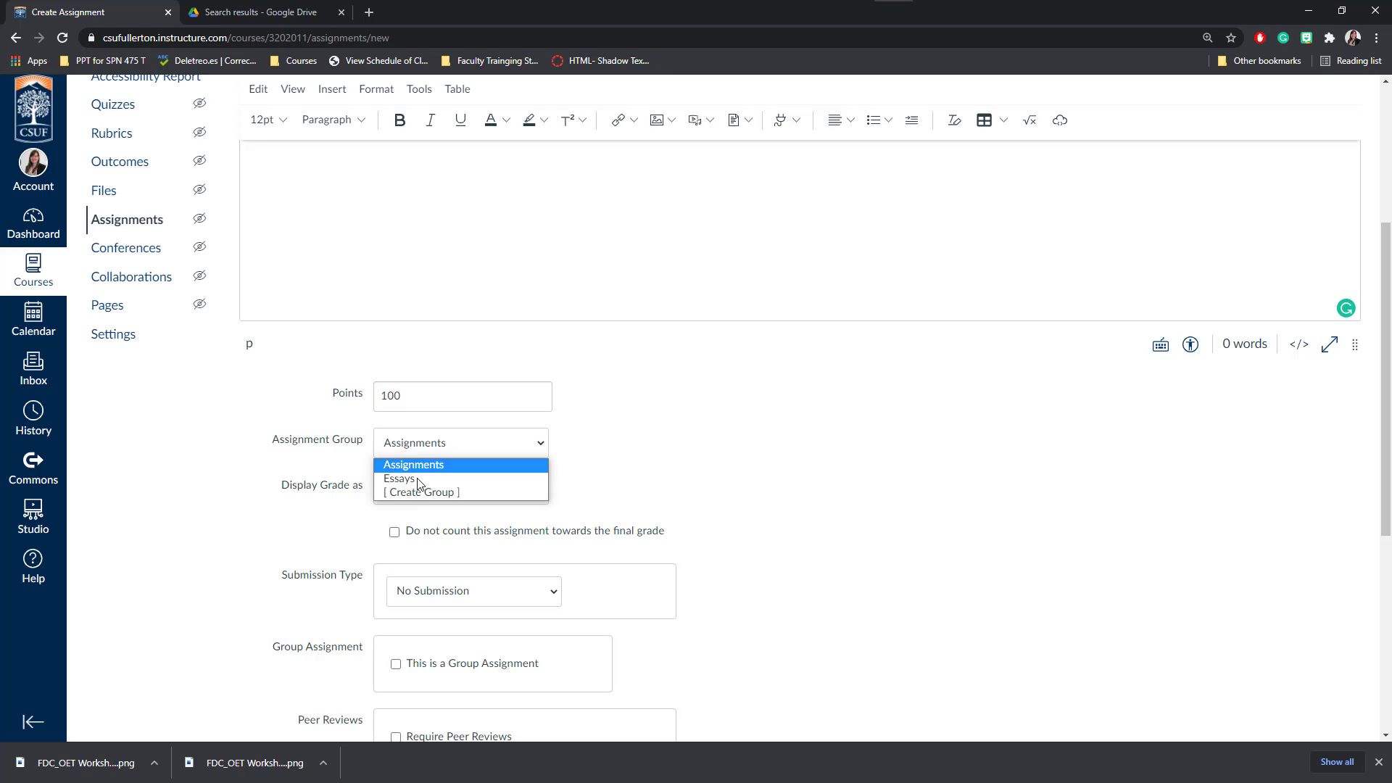
click(448, 492)
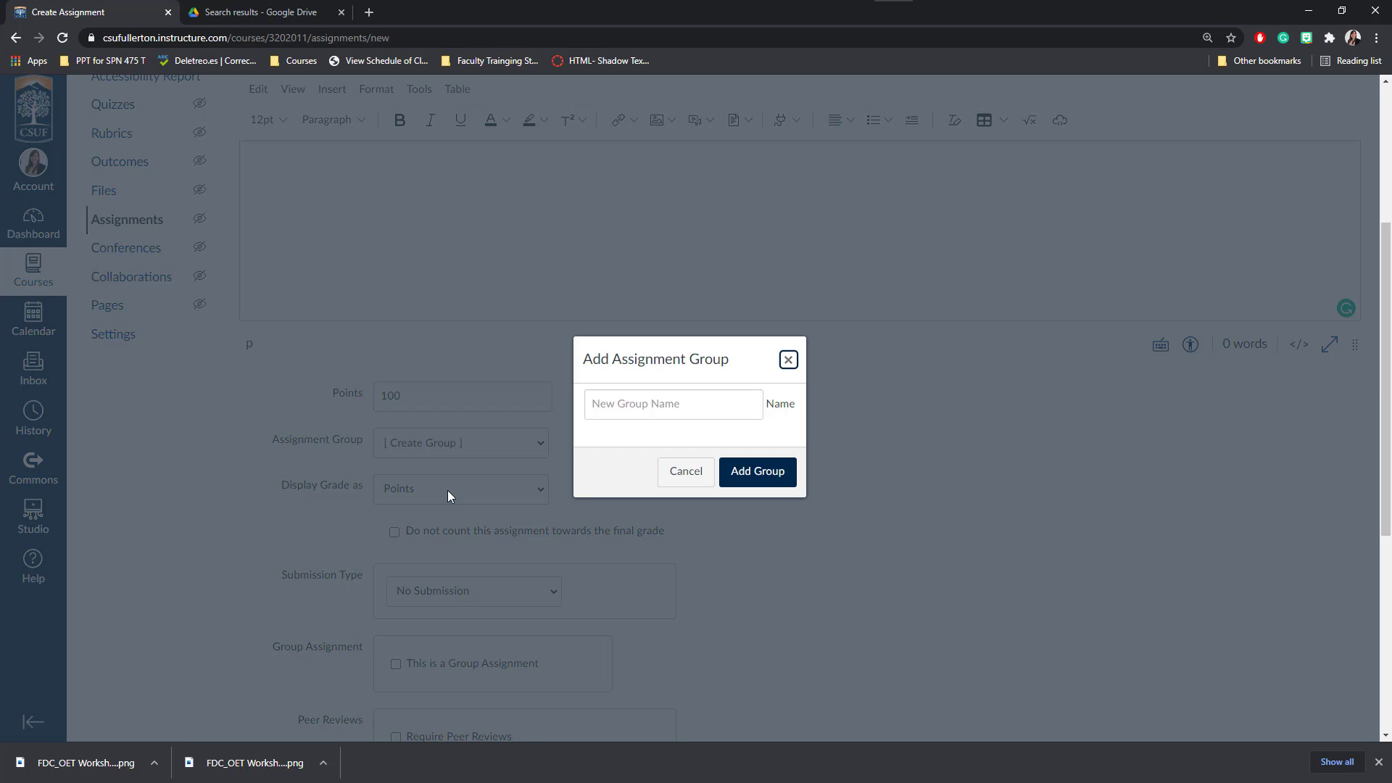
click(681, 404)
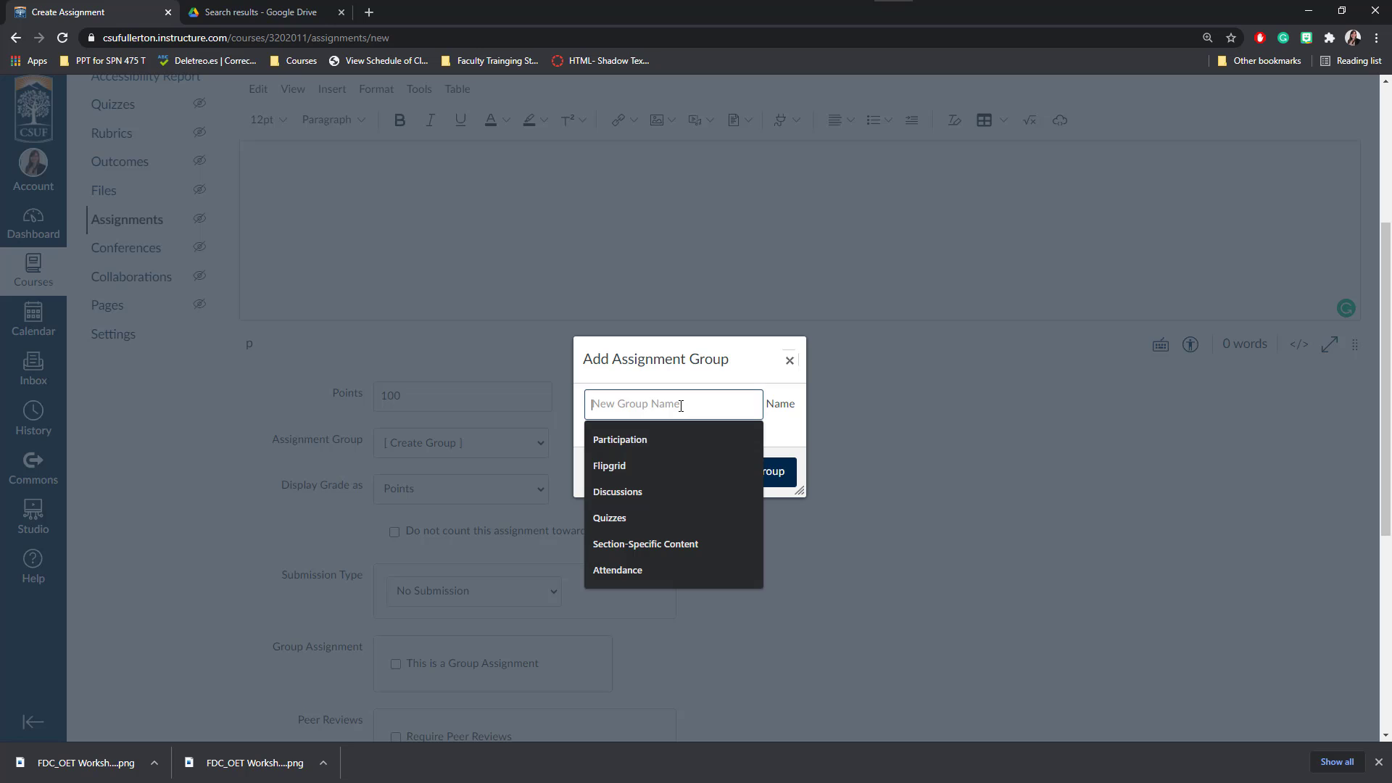
click(652, 439)
click(785, 472)
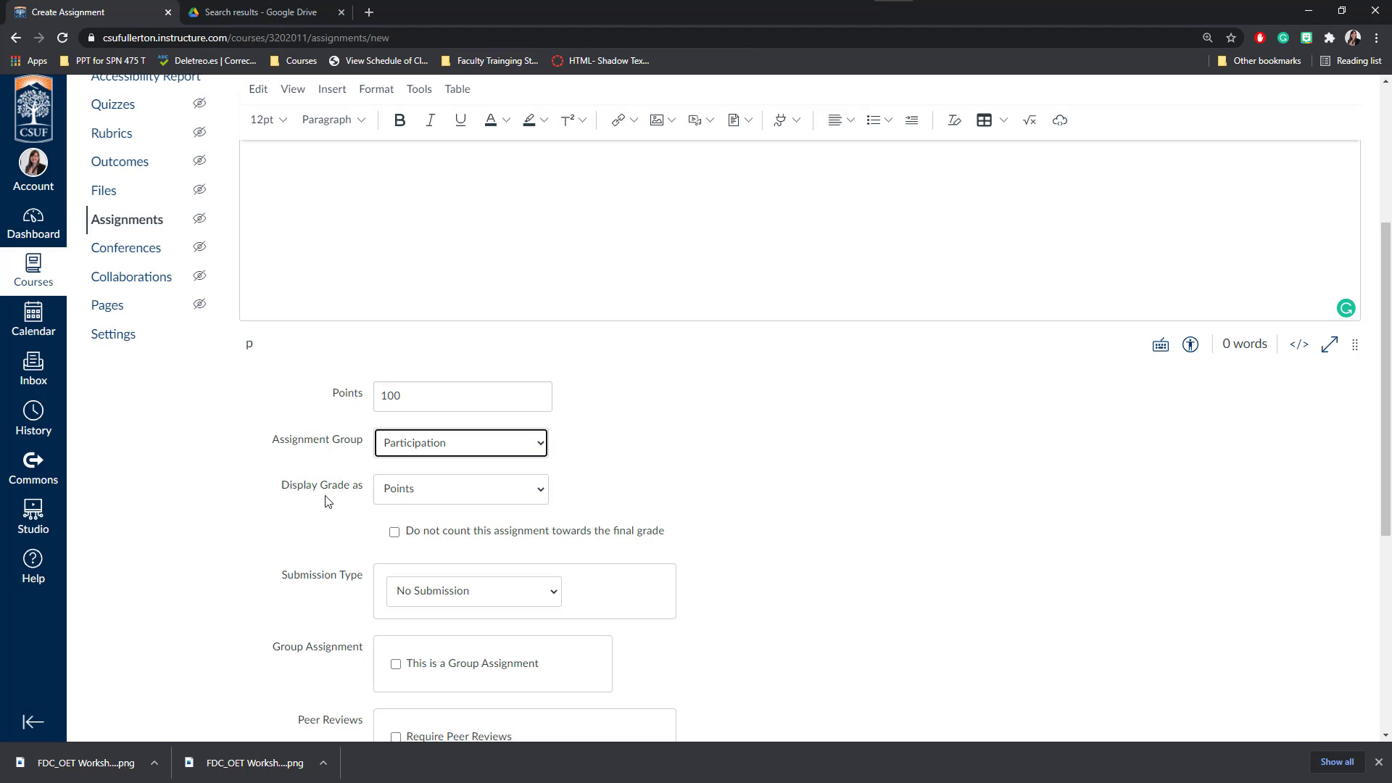
Step: Choose to display the grade as Points and select No Submission as the submission type
click(428, 493)
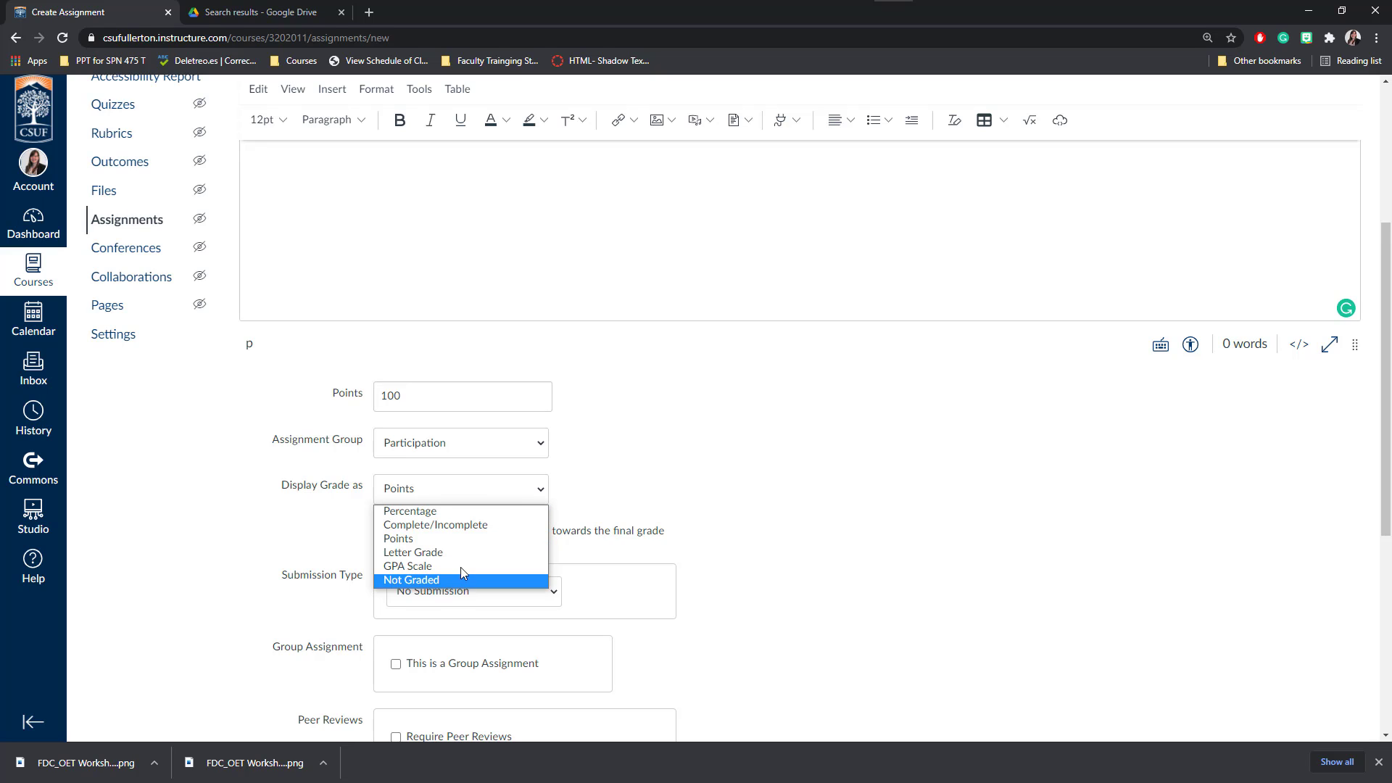
click(413, 539)
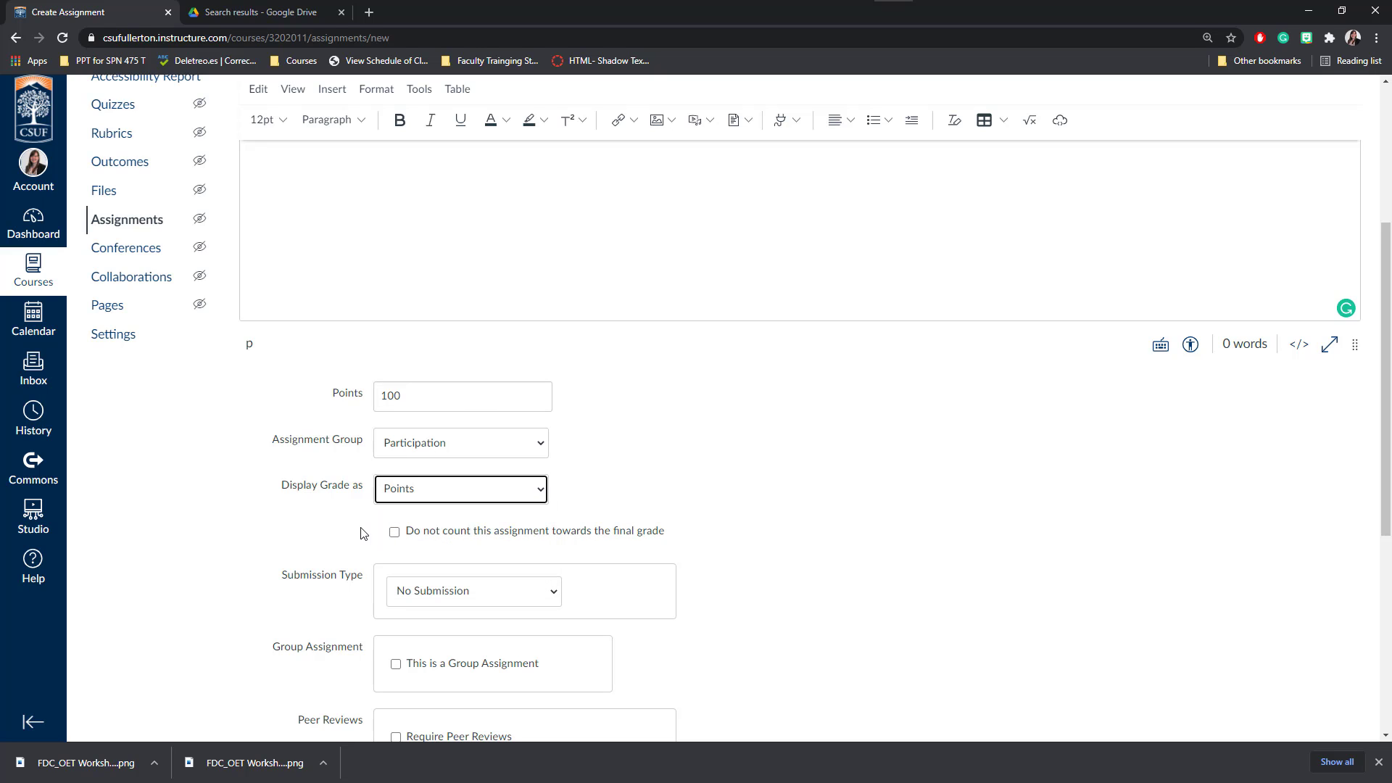
scroll(363, 534, down, 2)
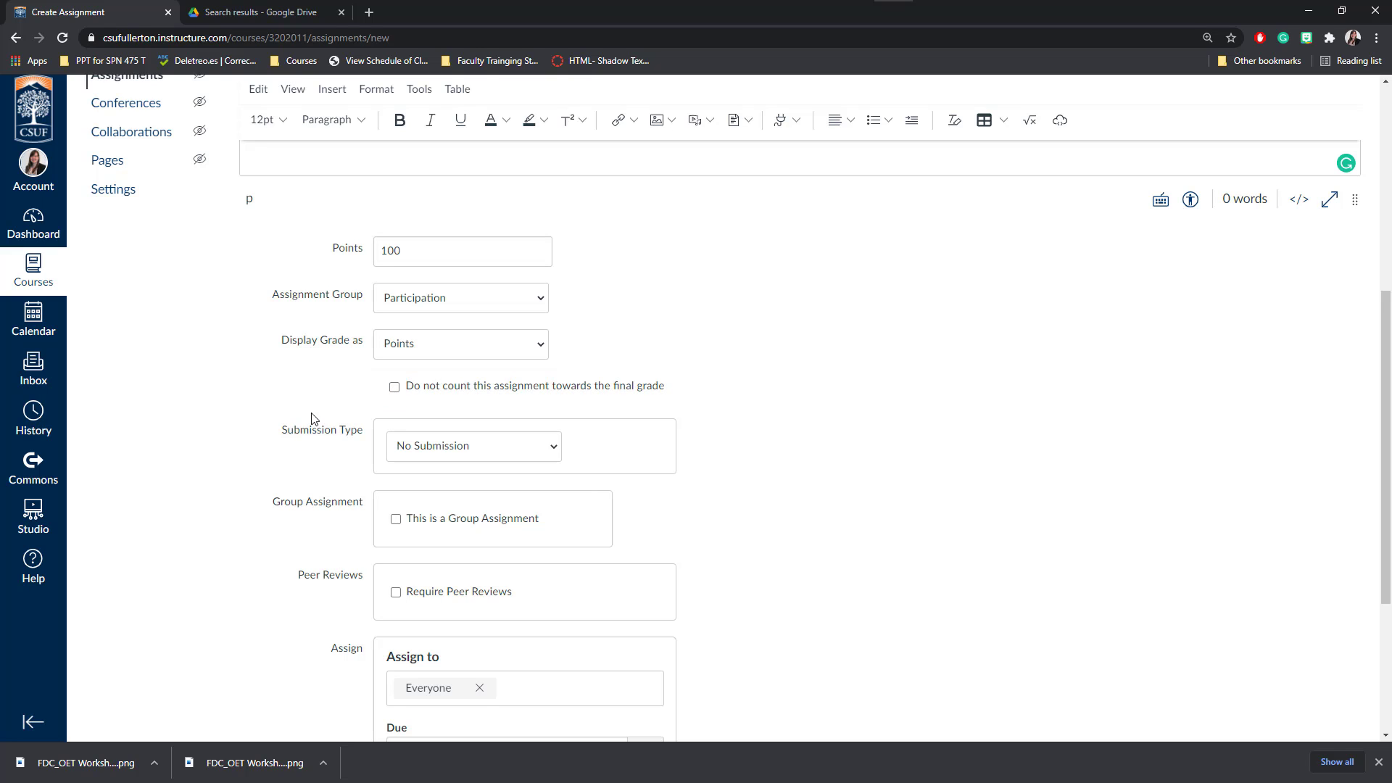
scroll(299, 428, down, 1)
click(446, 378)
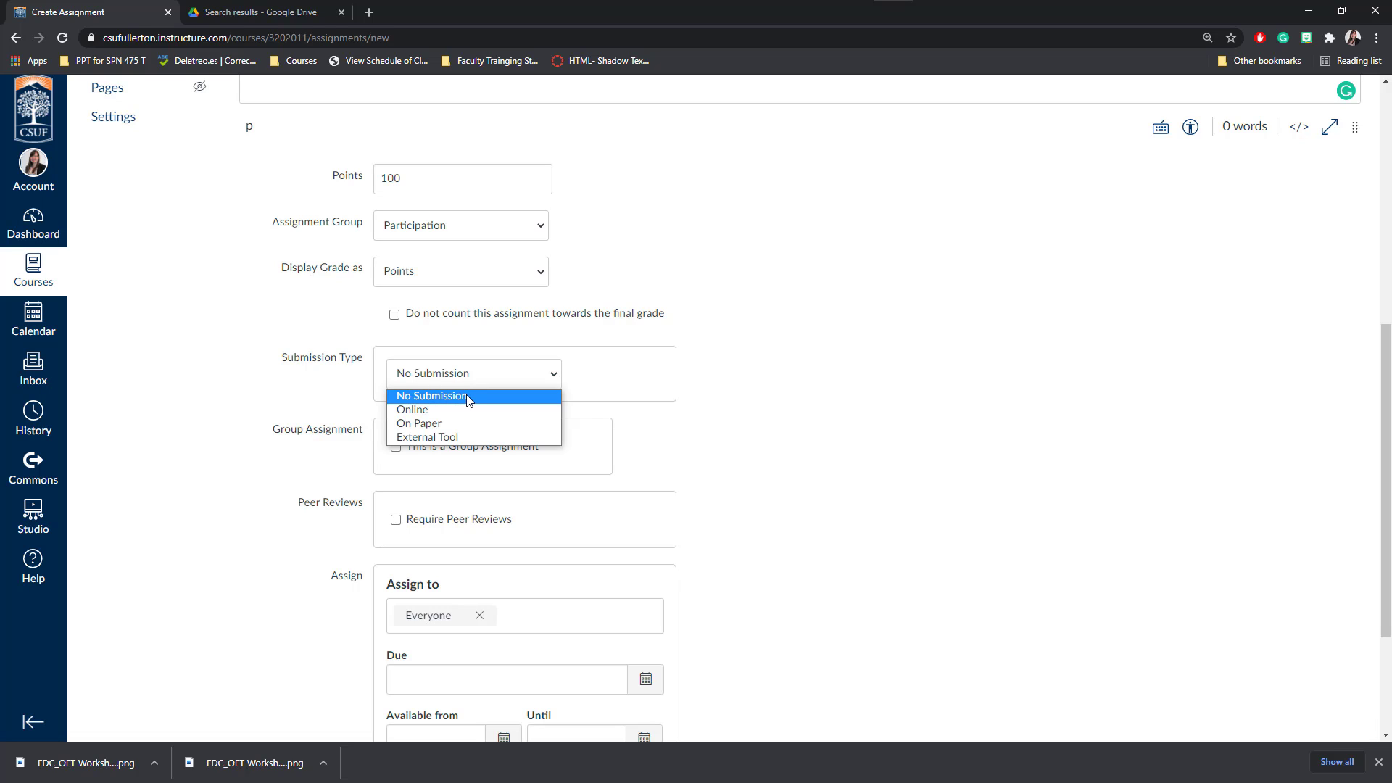
click(467, 398)
Step: Save the Participation assignment without publishing it
scroll(432, 384, down, 1)
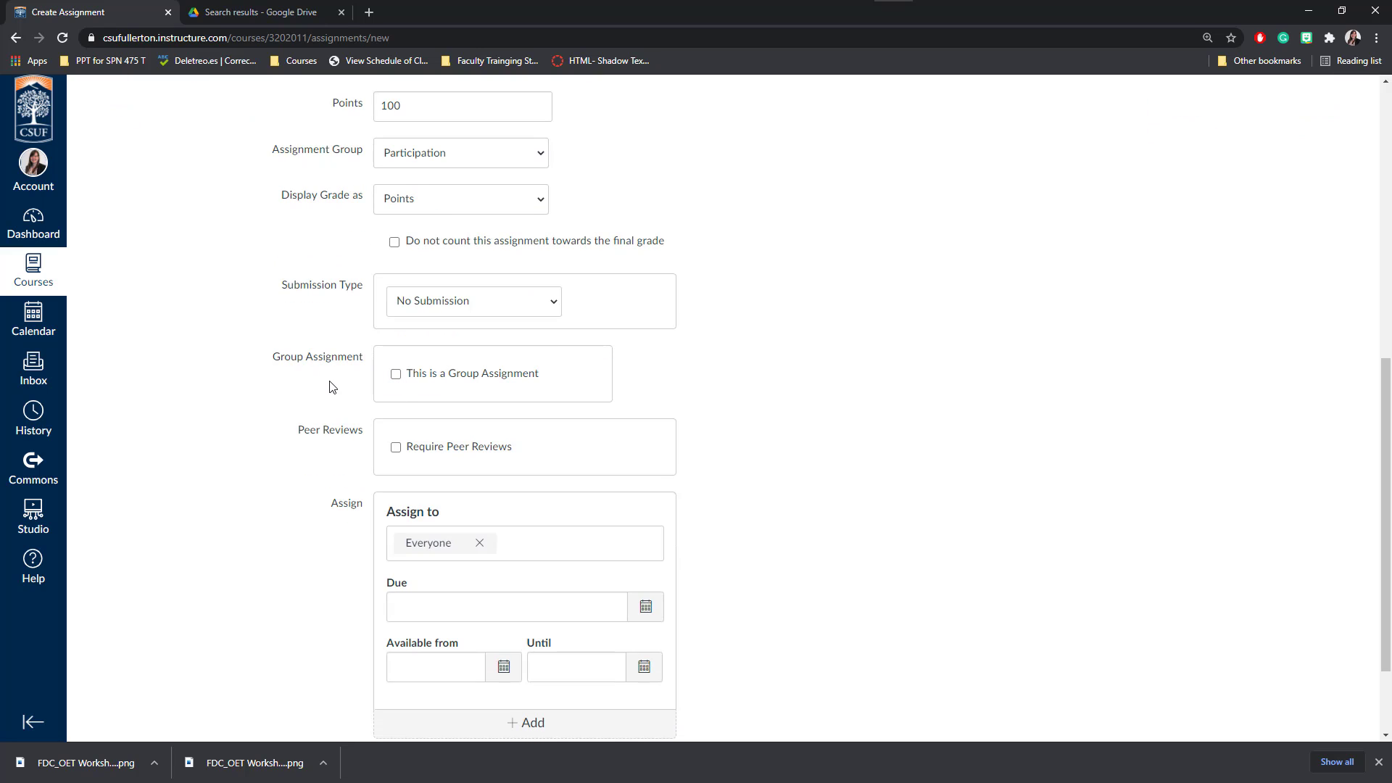
scroll(333, 387, down, 2)
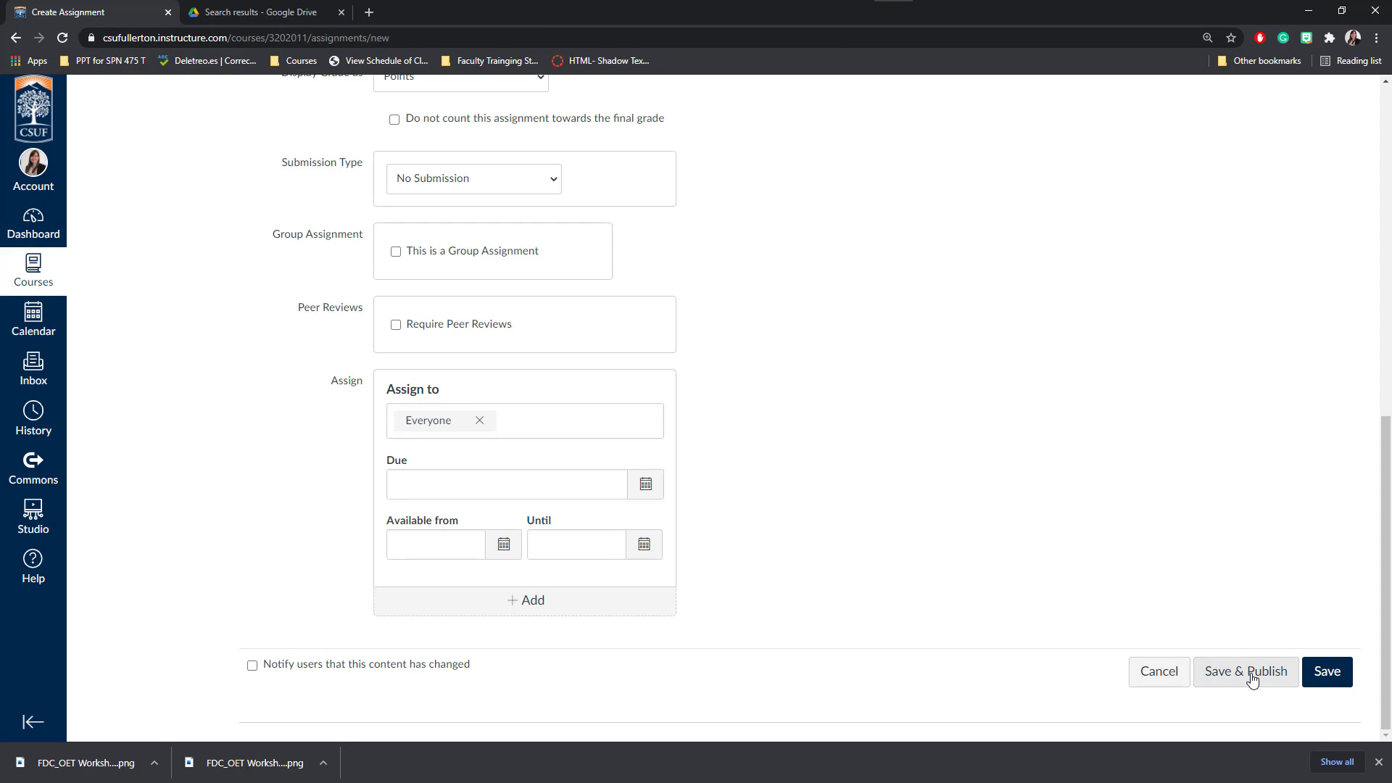
click(1320, 678)
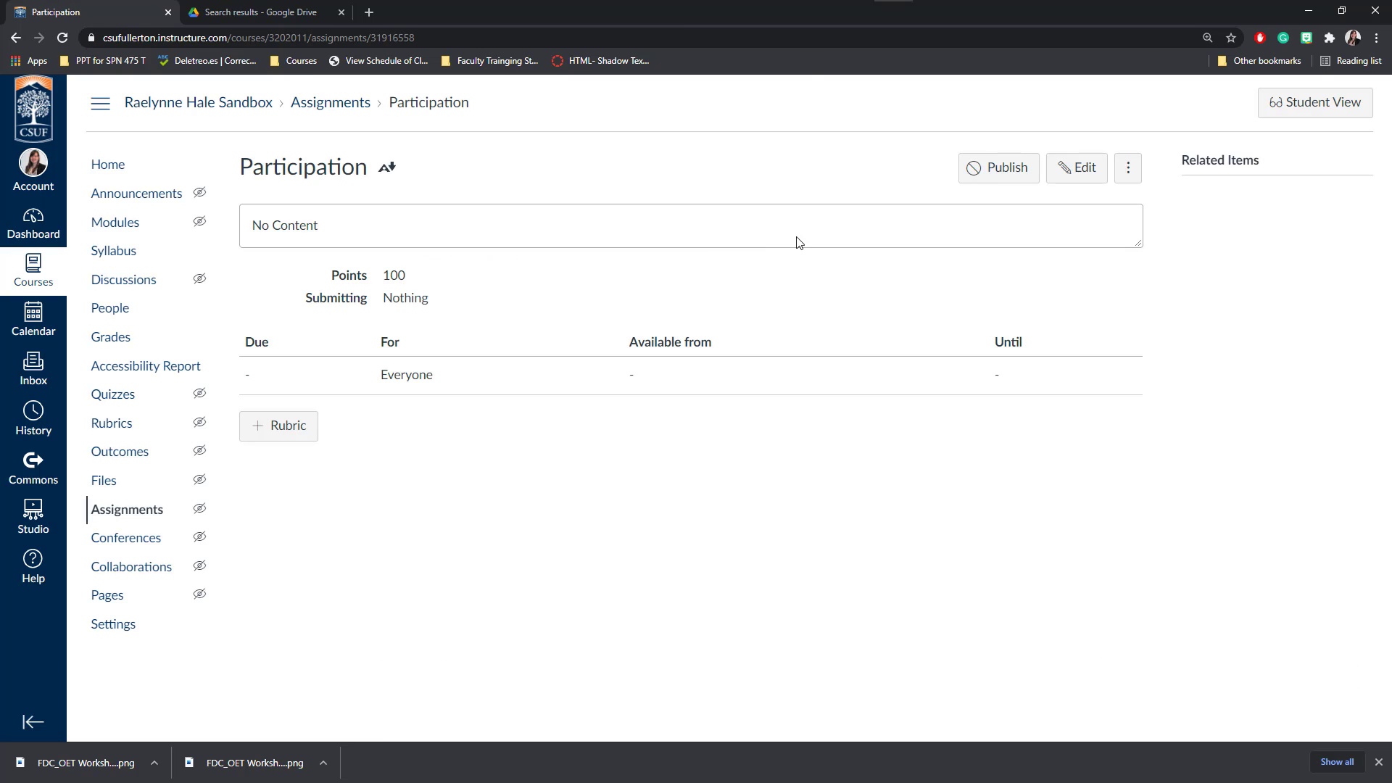
Step: Go back to the assignment list and review the options available for the Participation assignment and the Participation group
click(129, 511)
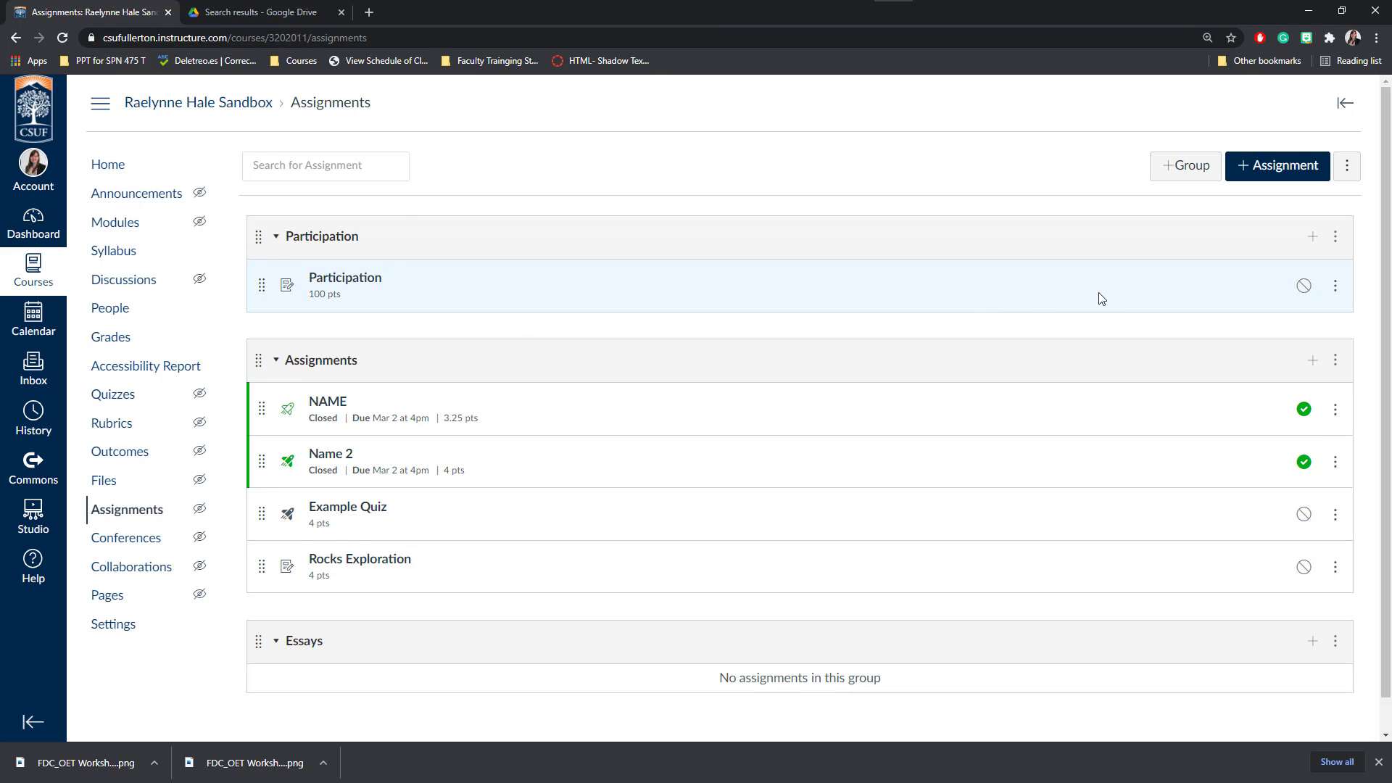
mouse_move(262, 290)
mouse_down()
mouse_move(261, 444)
mouse_move(286, 261)
mouse_move(276, 283)
mouse_up()
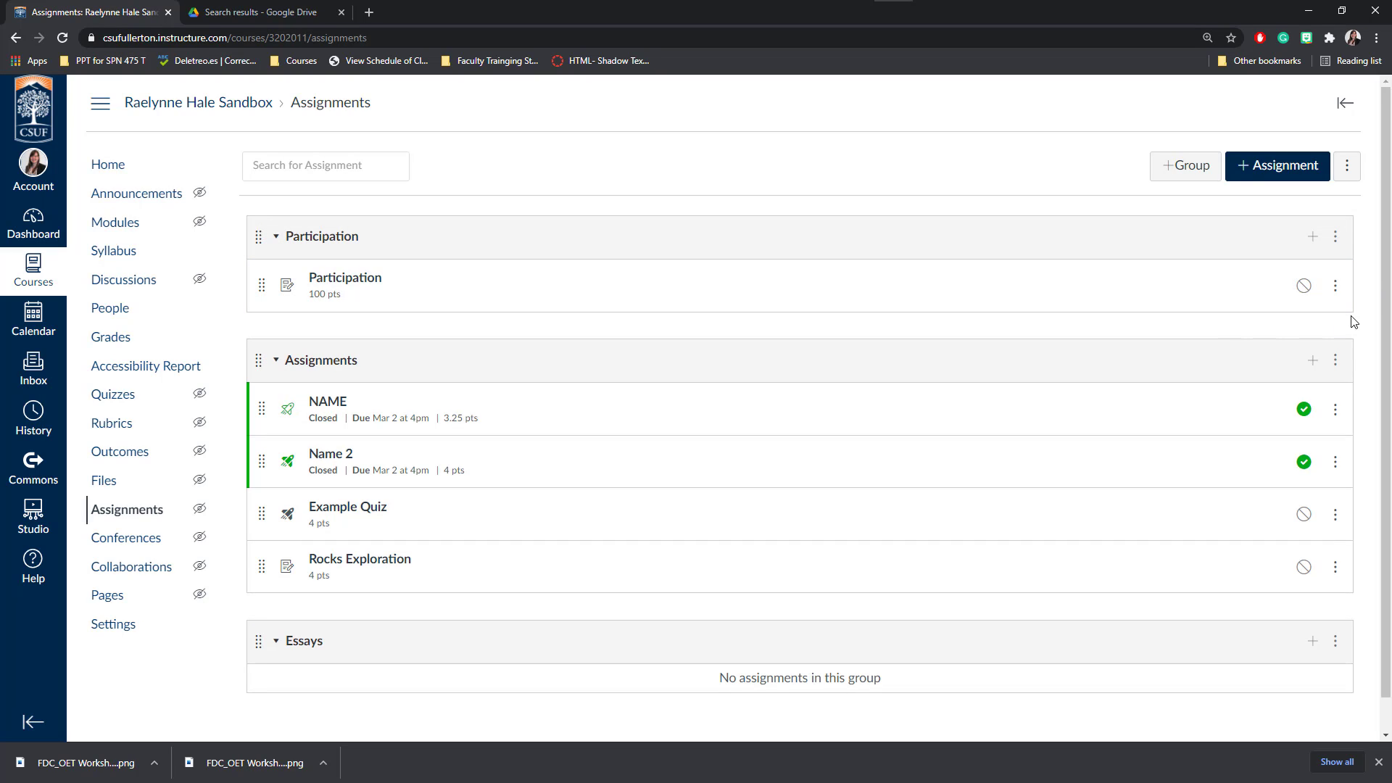
click(1335, 285)
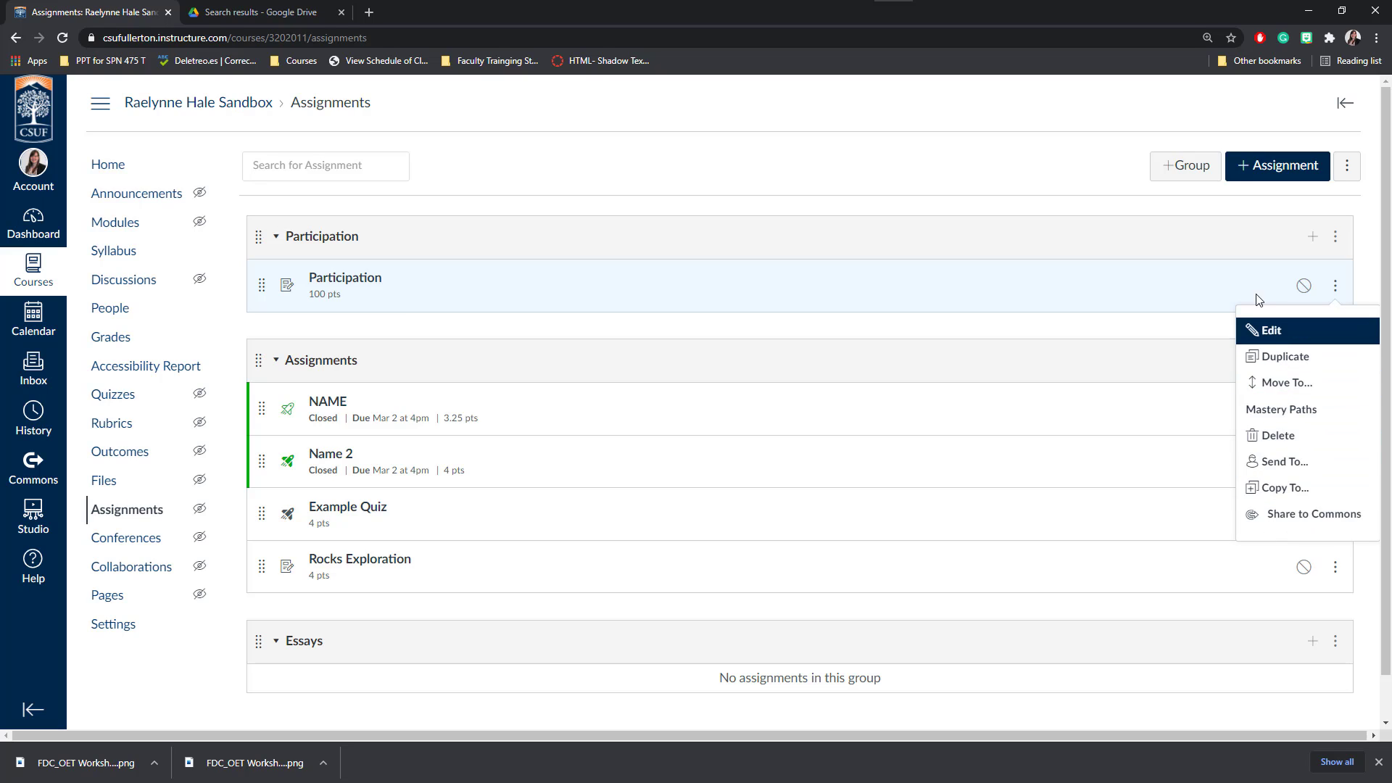
click(1362, 272)
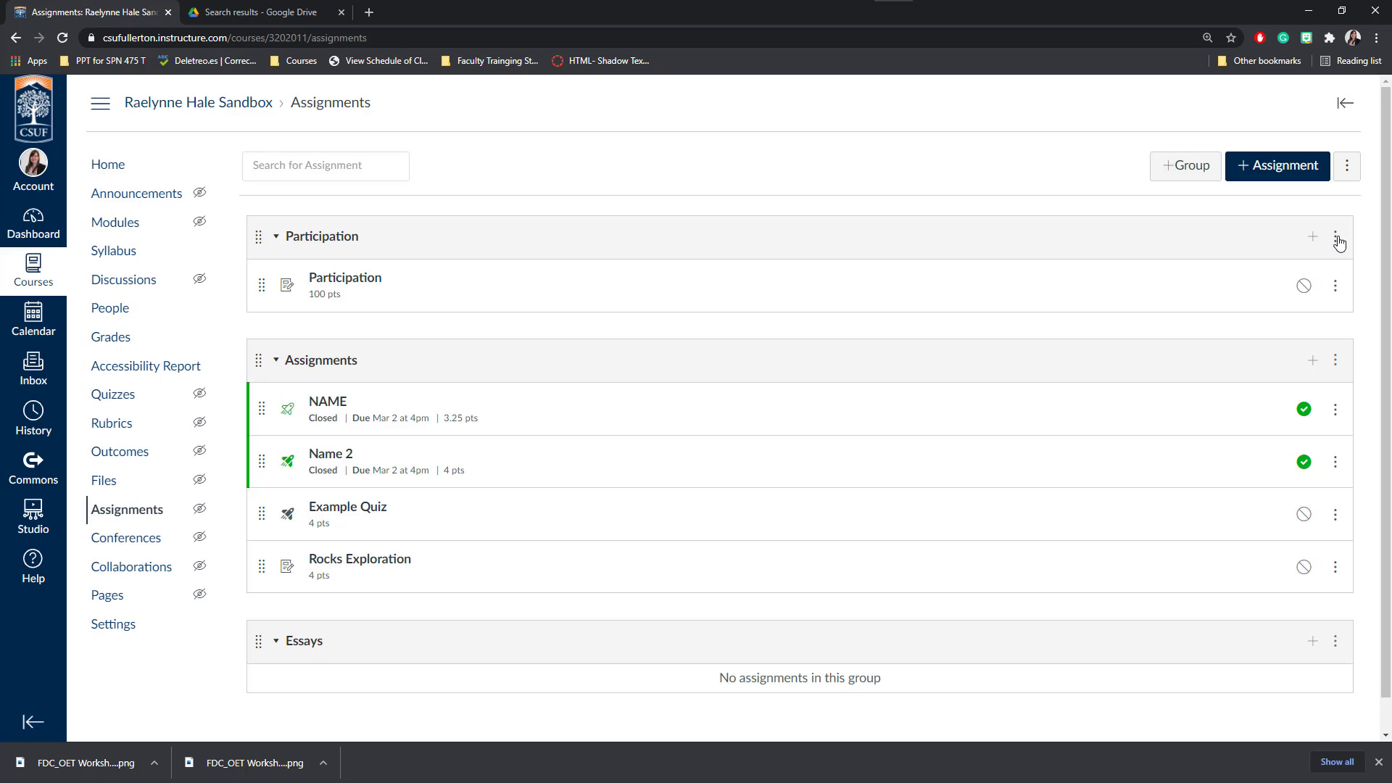
click(1338, 239)
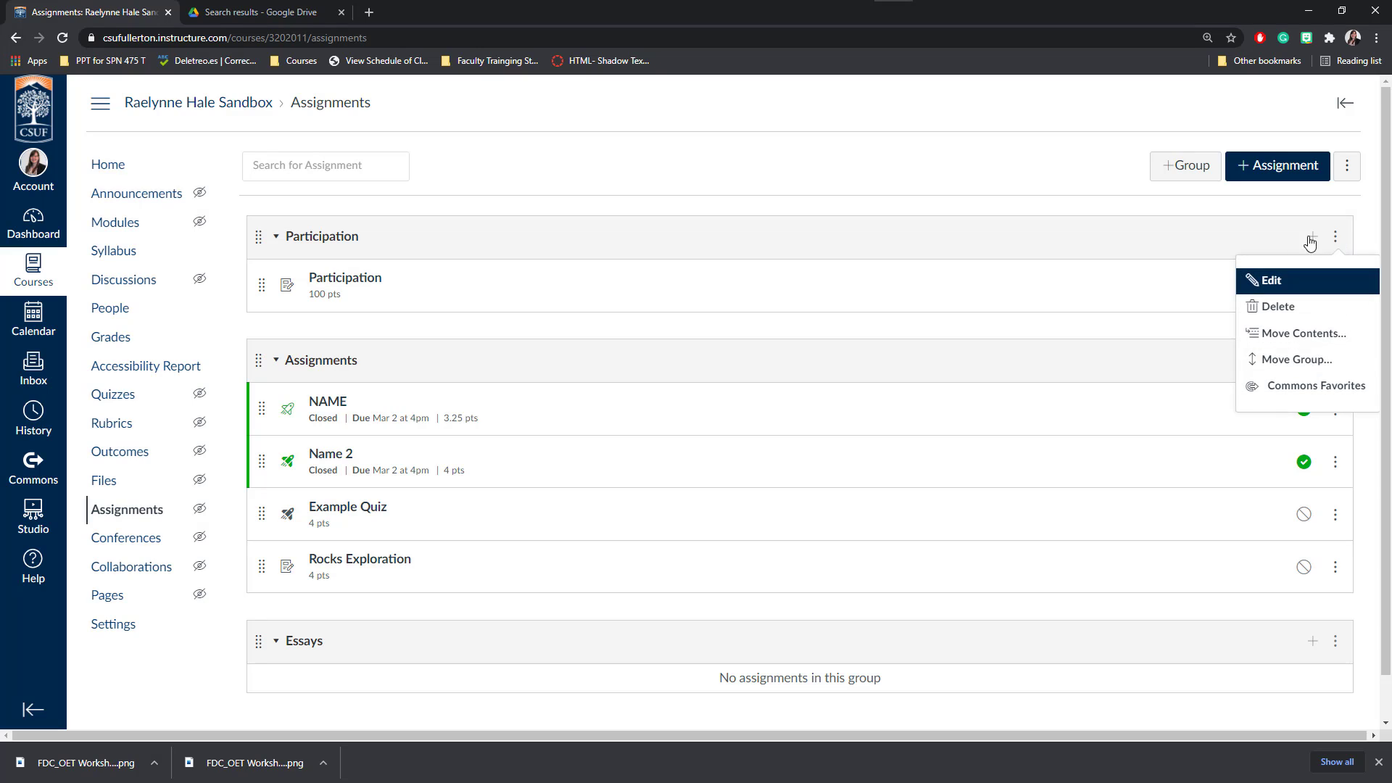
click(1368, 229)
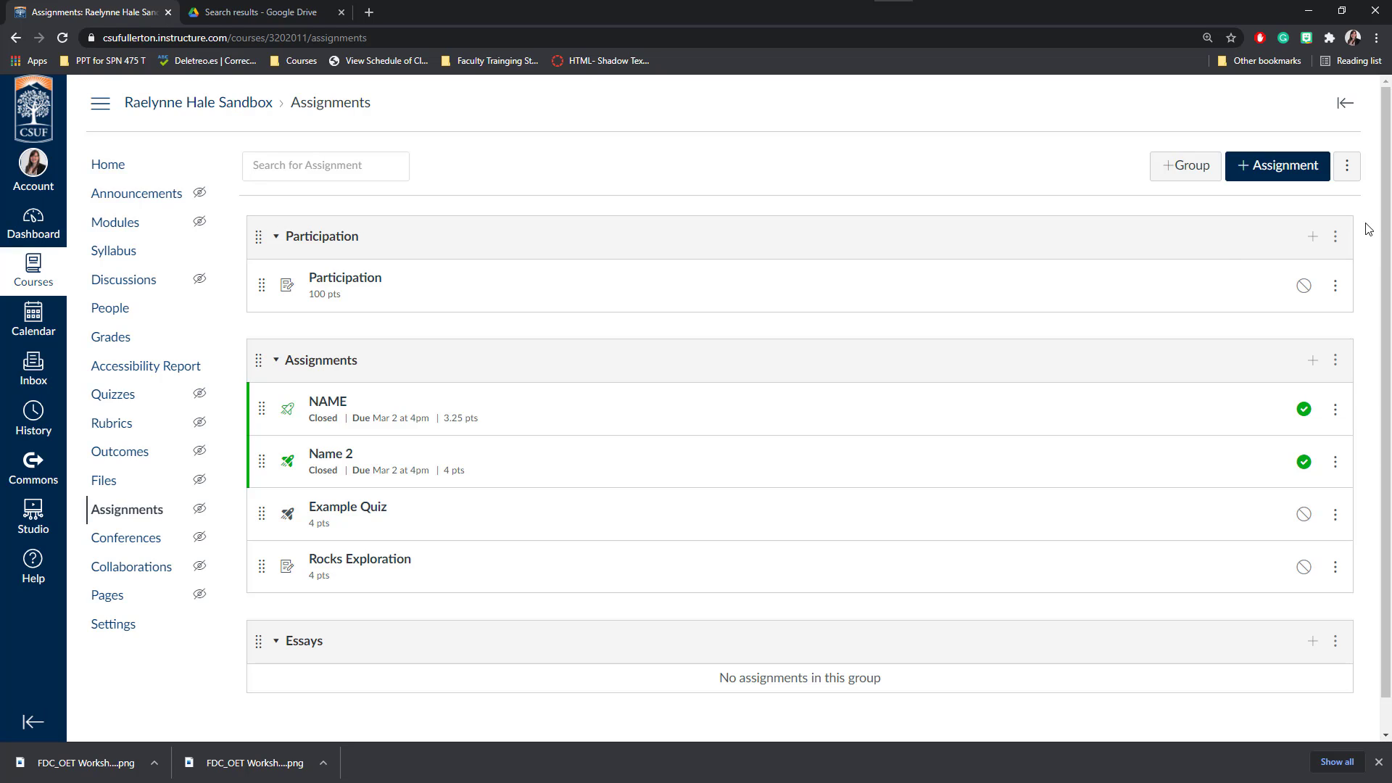
Step: Create a new assignment and name it Title
click(1285, 171)
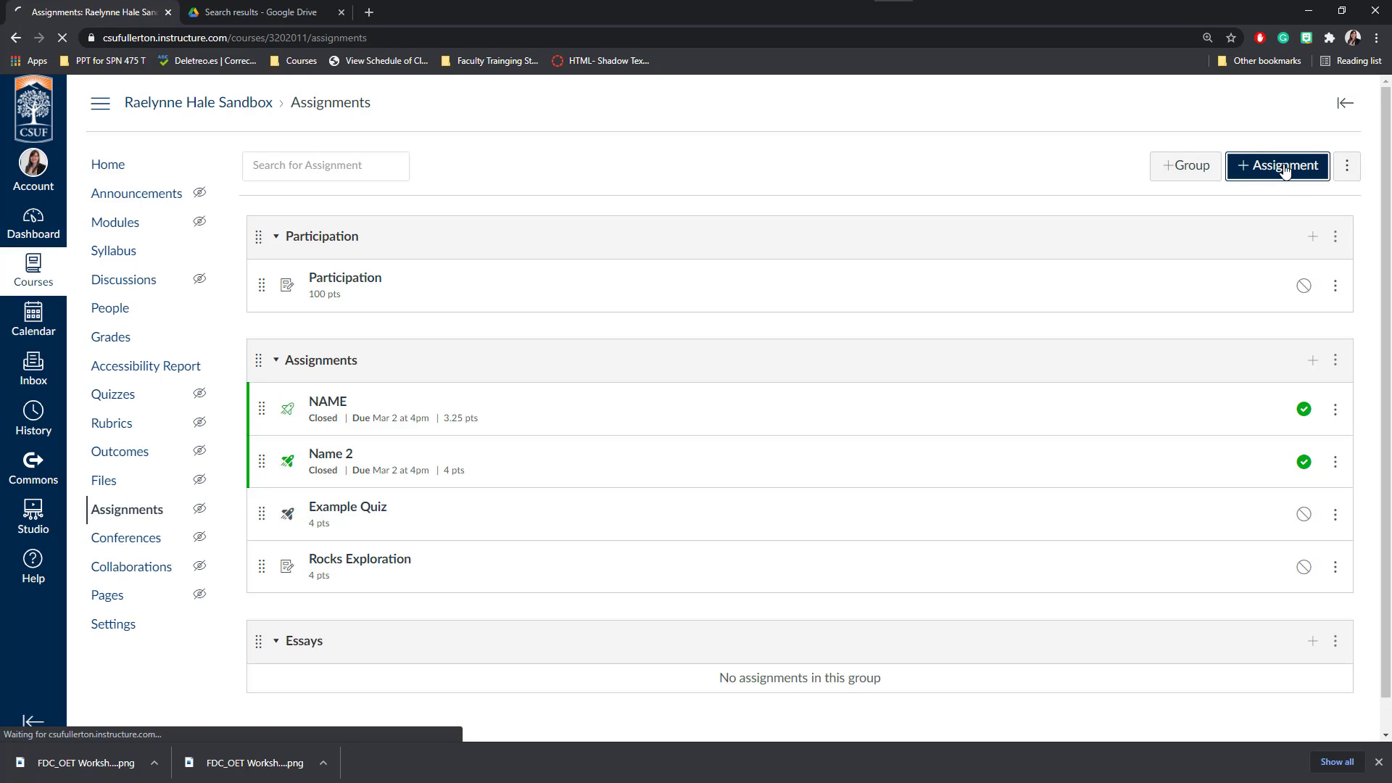
click(429, 264)
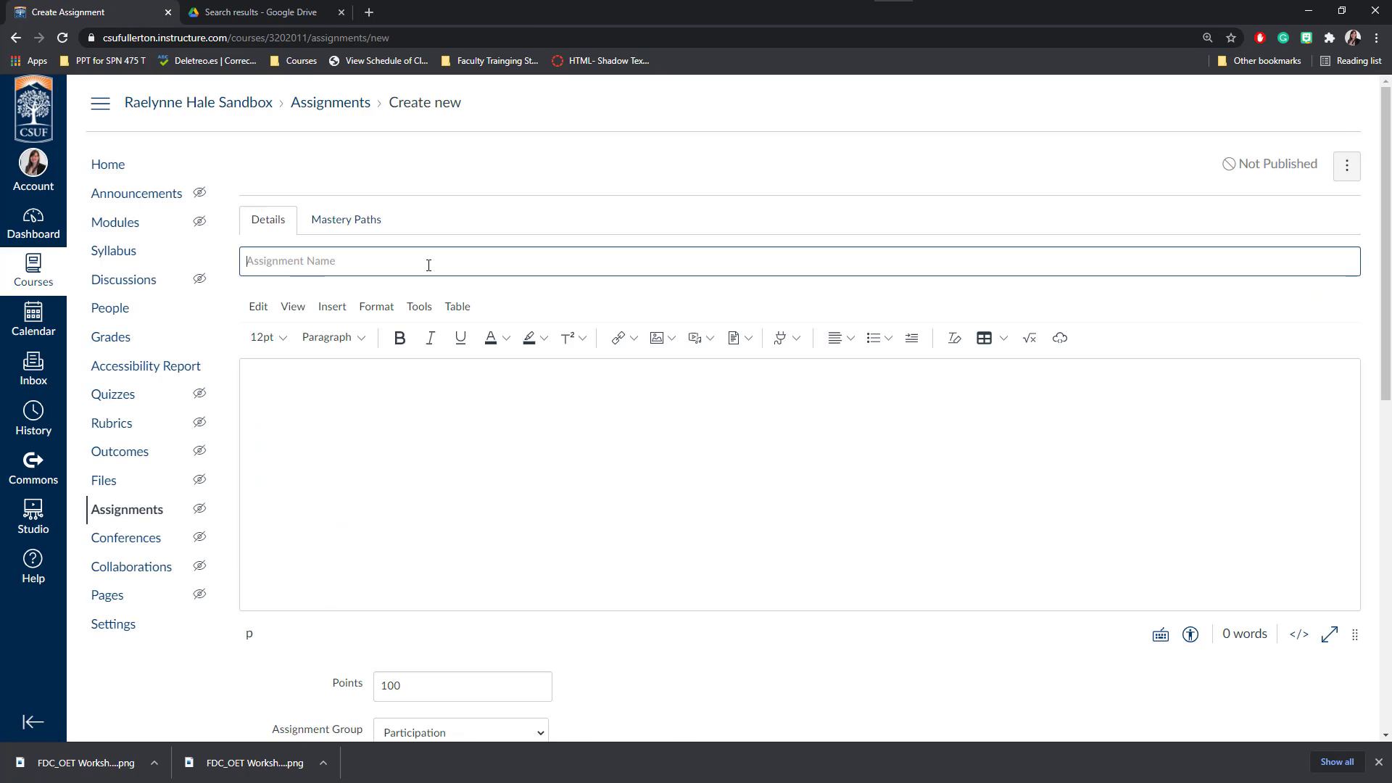
text(Title)
Step: Start the assignment description with a Heading 2 that reads "Instructions"
click(491, 401)
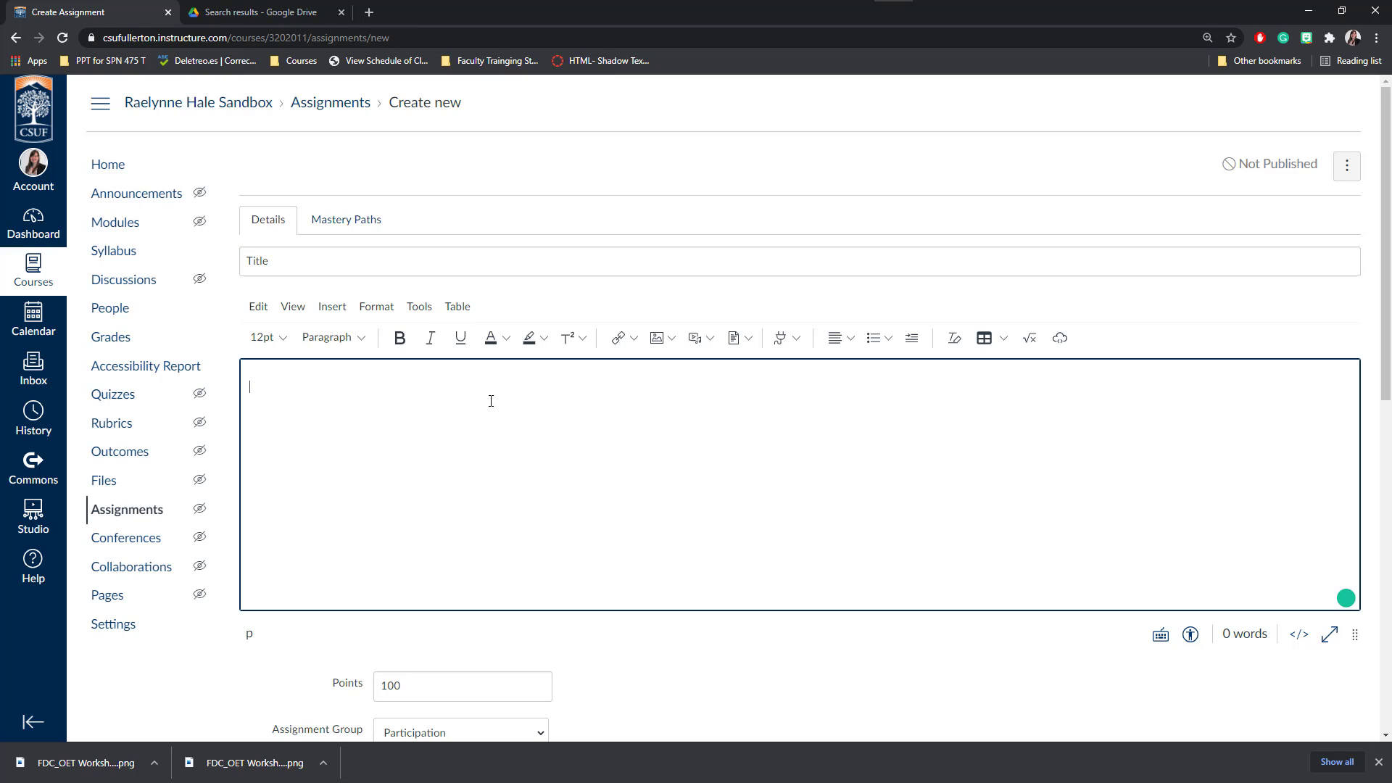
click(355, 338)
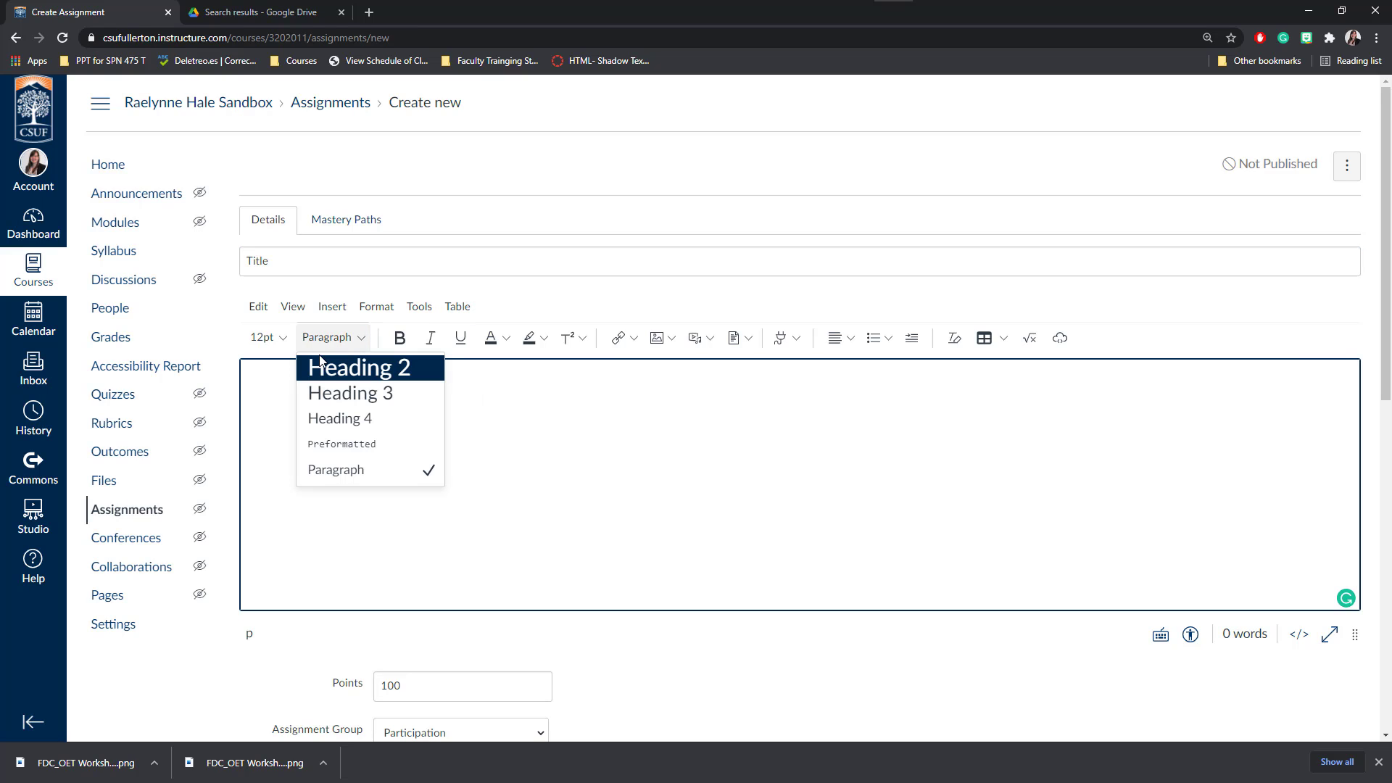
click(349, 371)
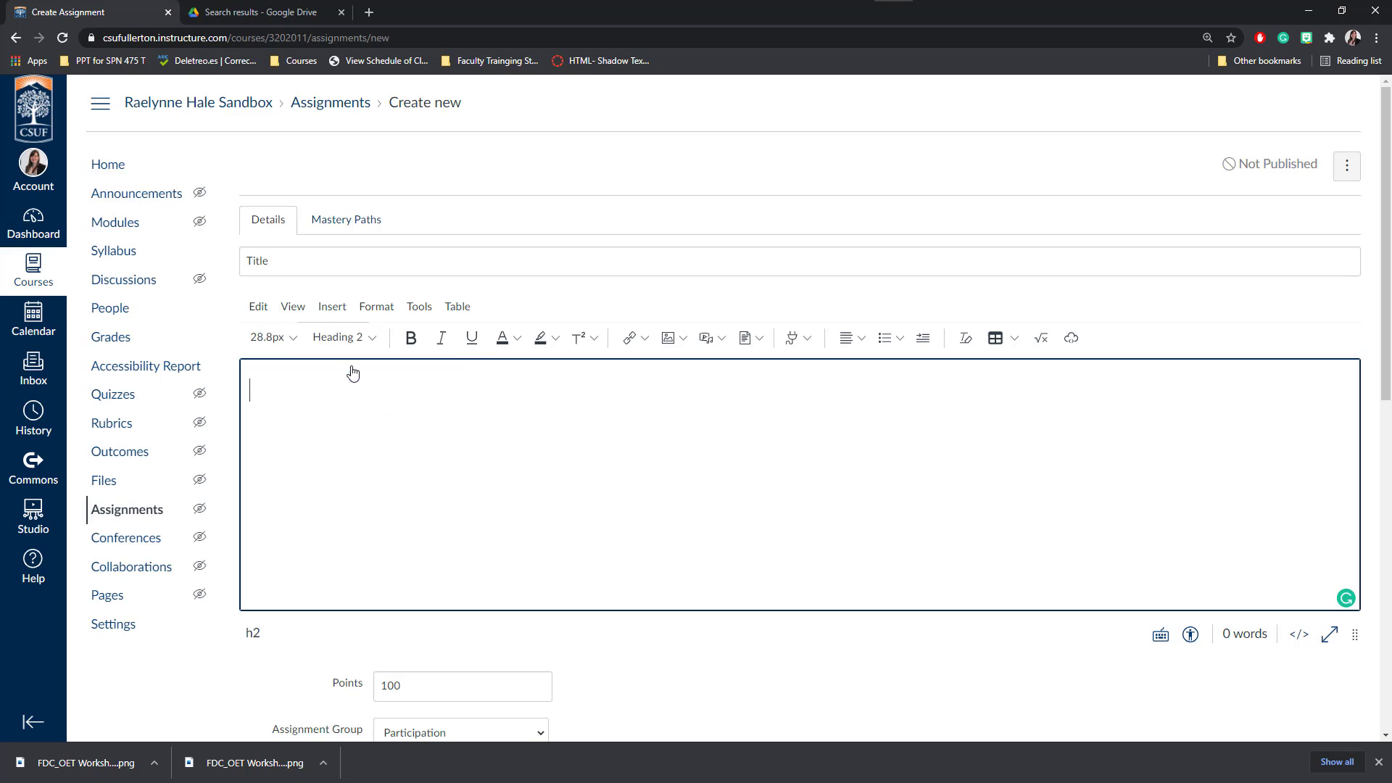
text(Instructions)
key(Return)
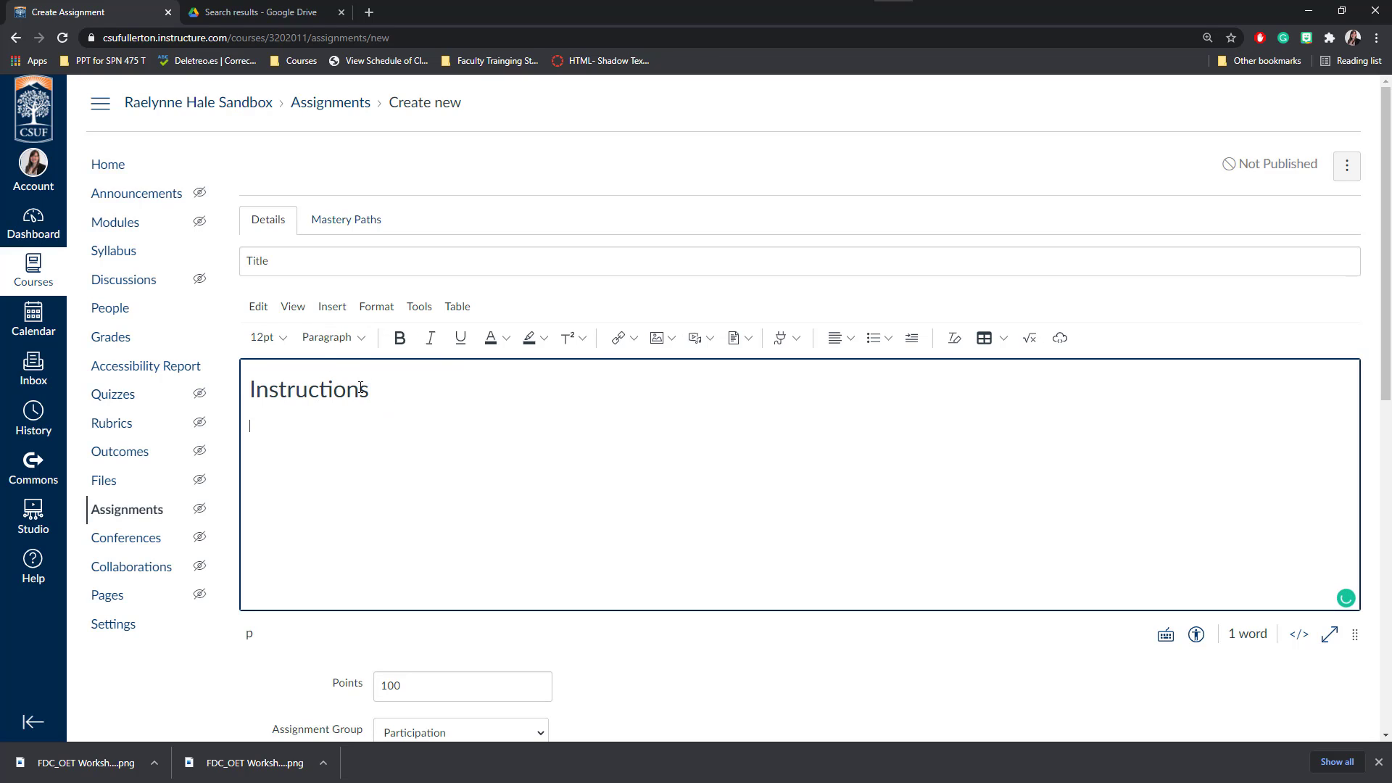
Step: Add the paragraph "Instructions." under the Instructions heading, followed by a new empty line
click(294, 262)
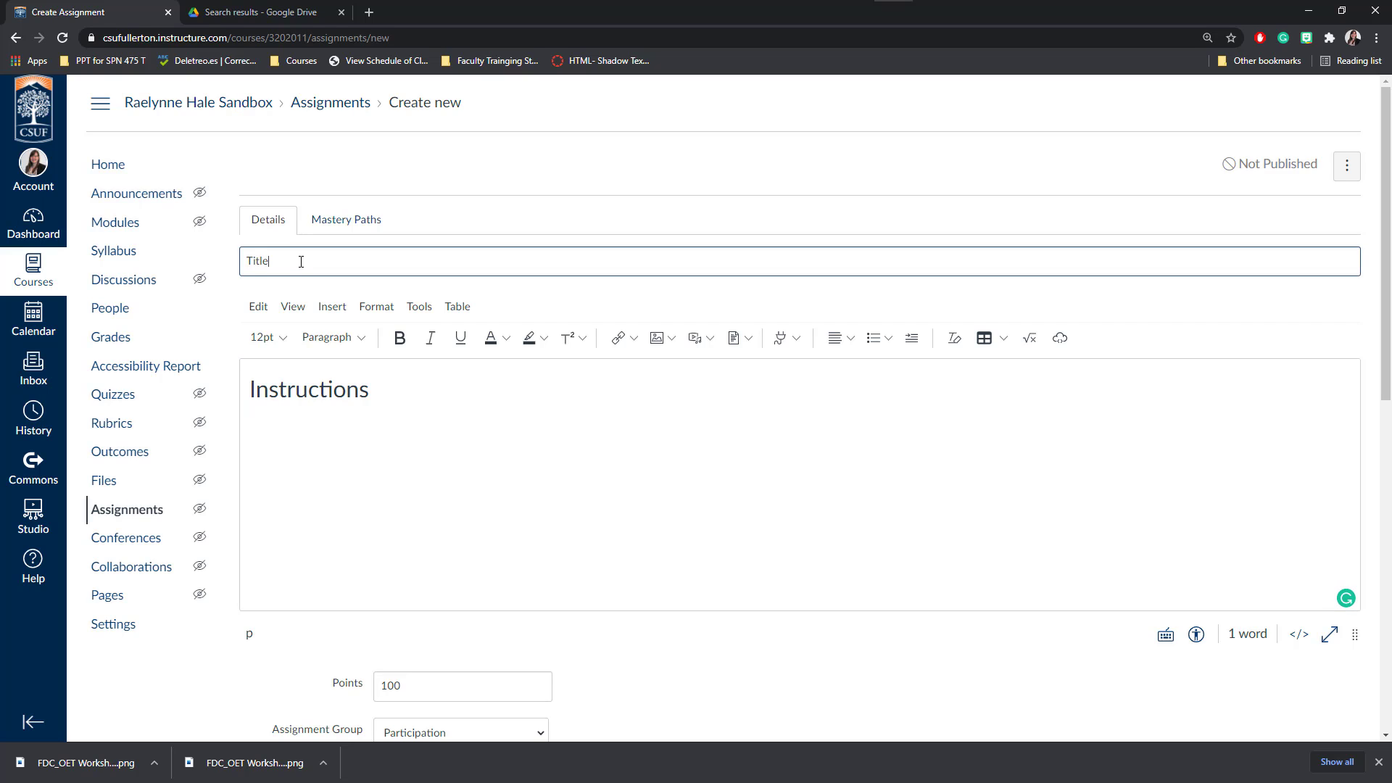
click(349, 390)
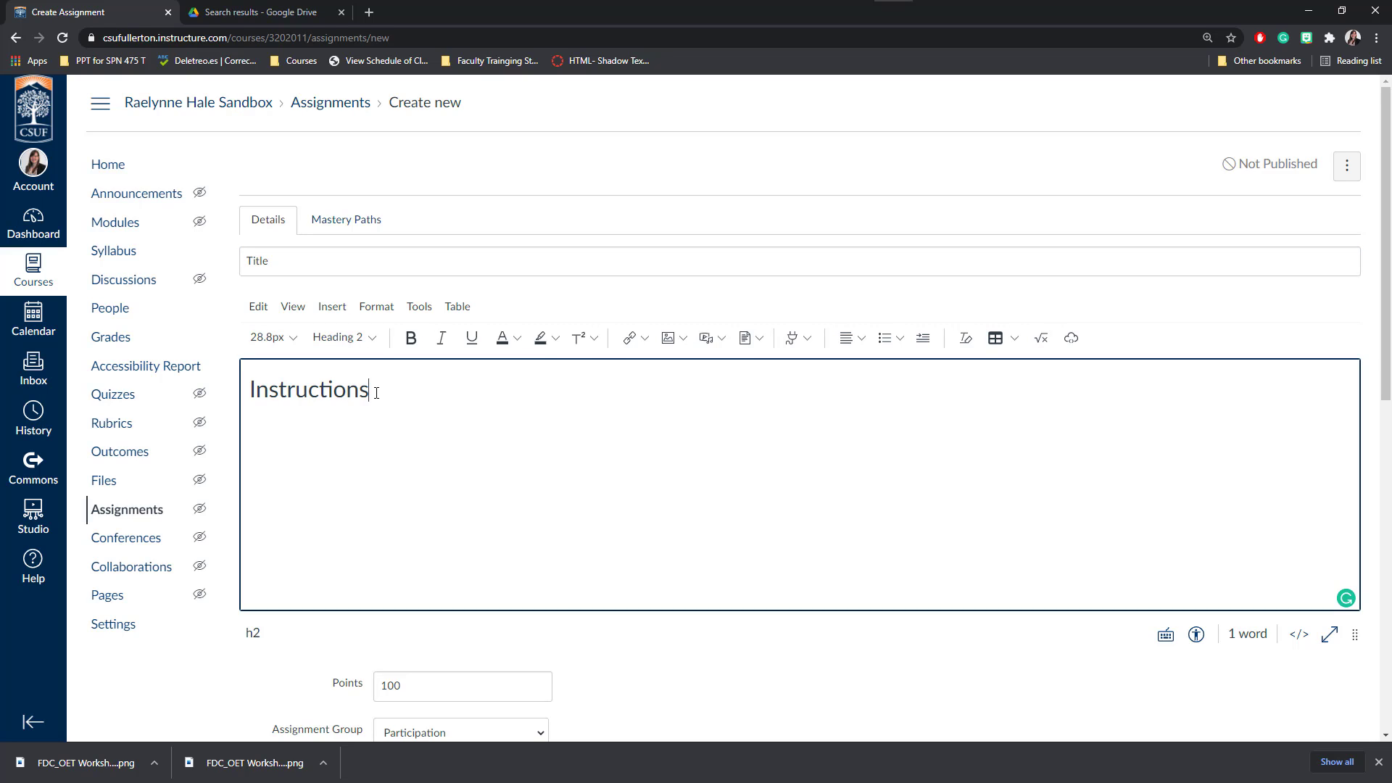
key(Return)
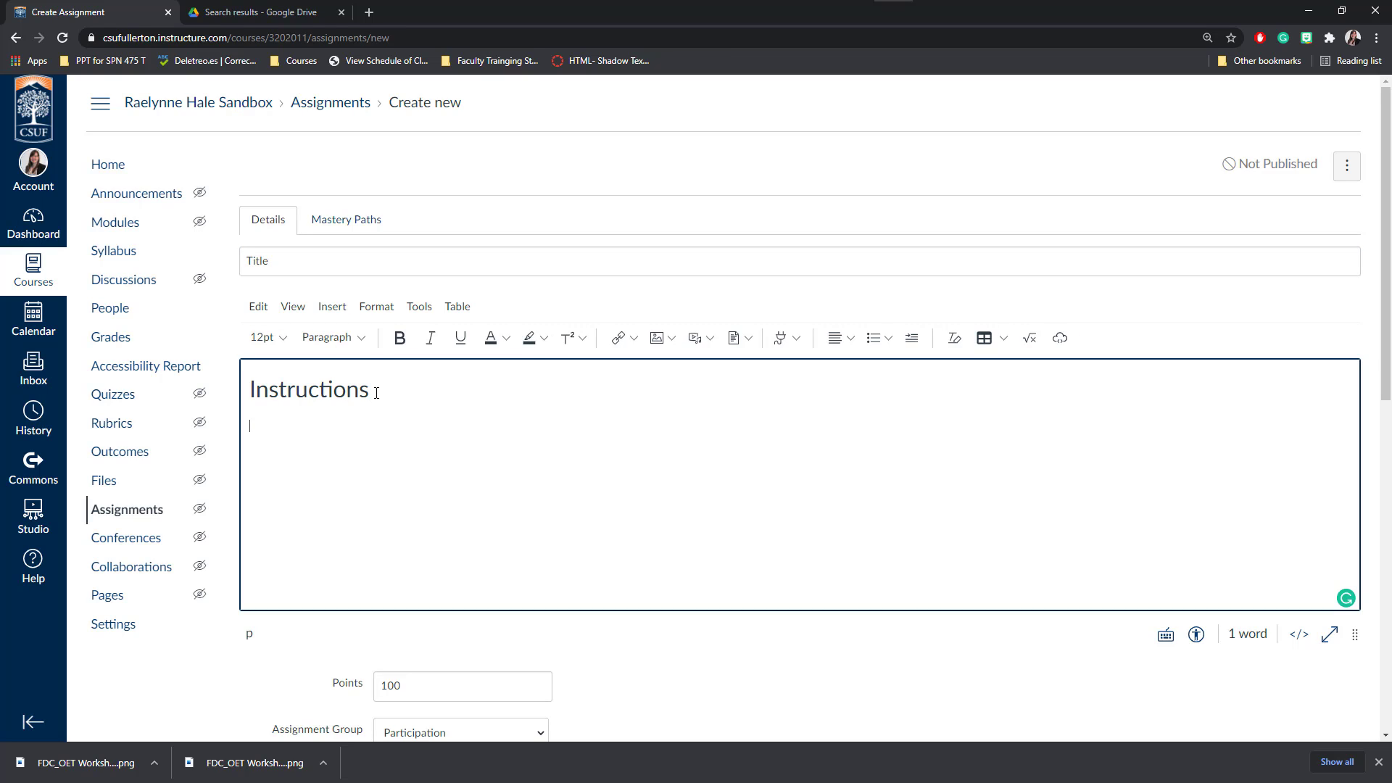
text(Instructions.)
key(Return)
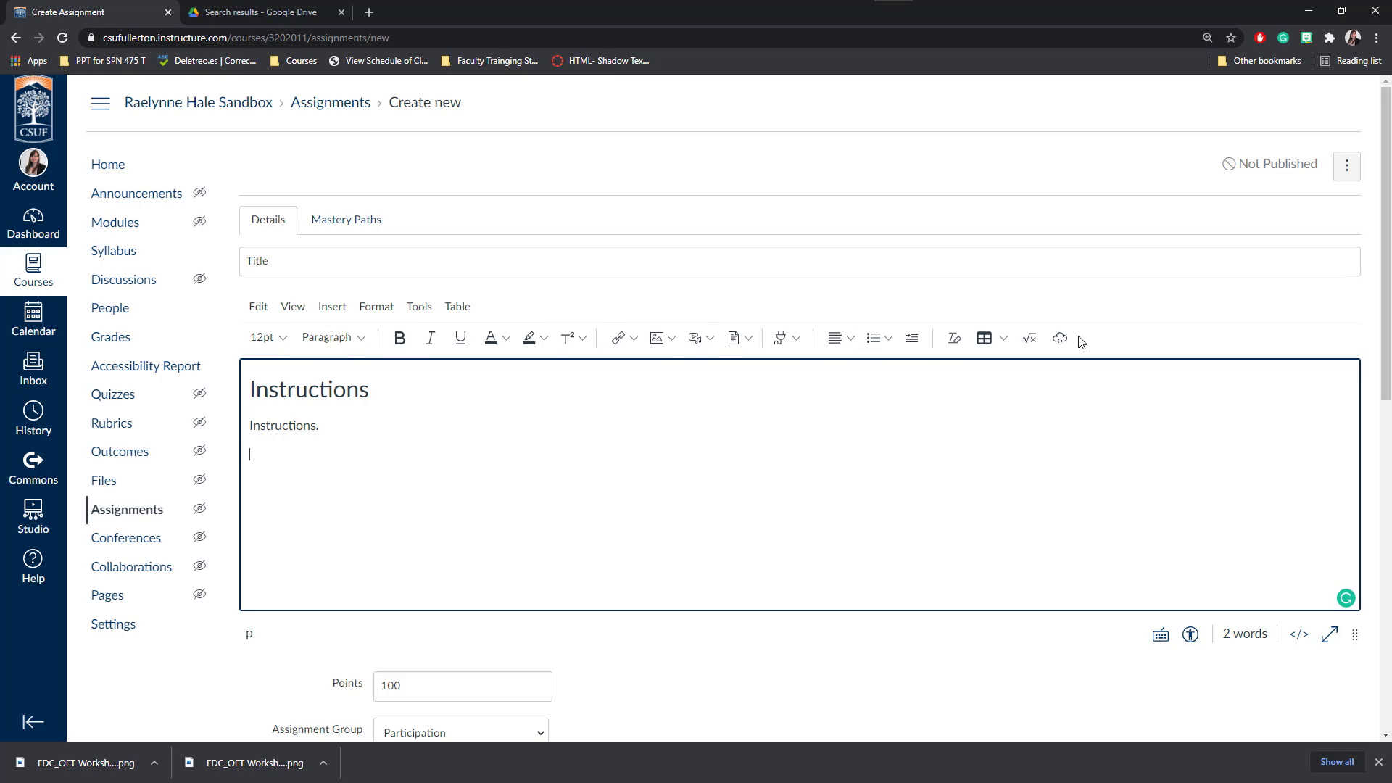
Step: View the options for uploading or recording media in the description and close them without adding anything
click(712, 339)
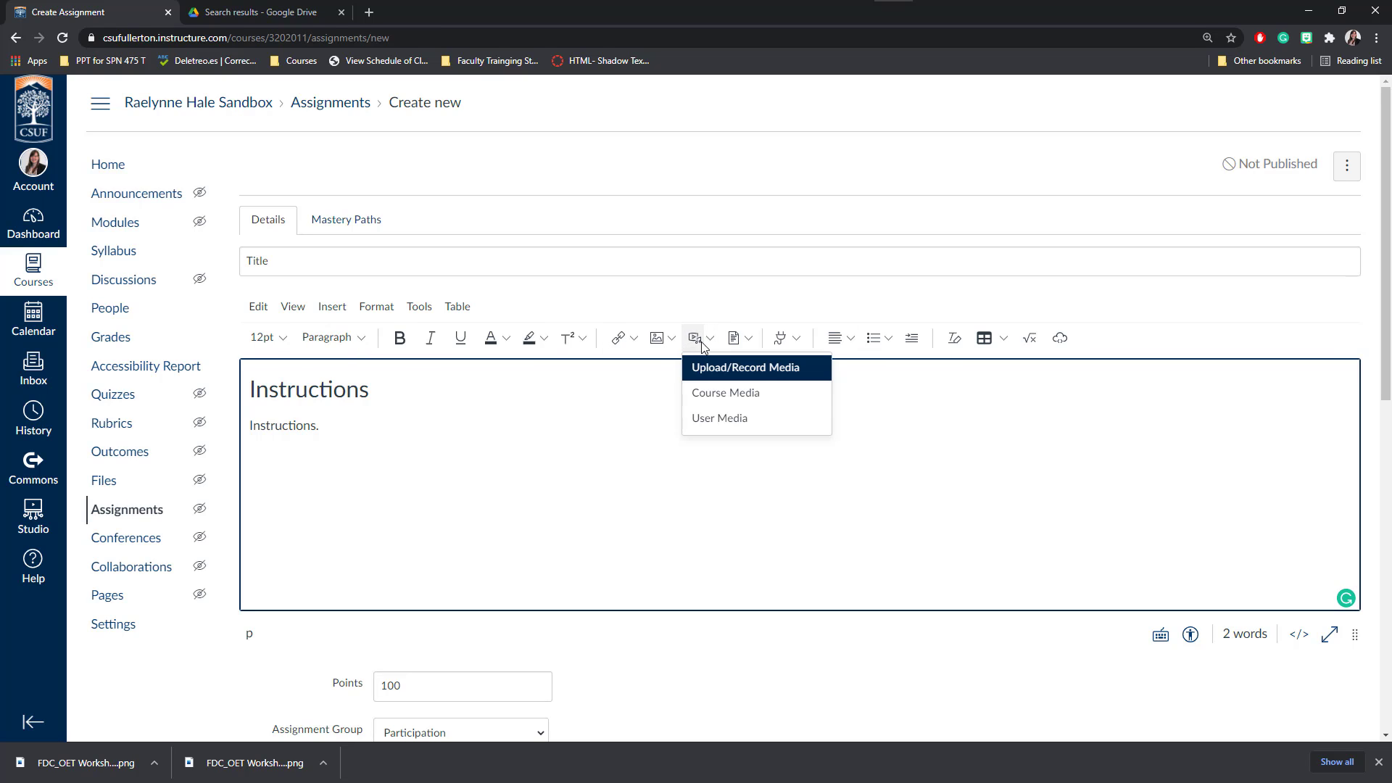
click(762, 371)
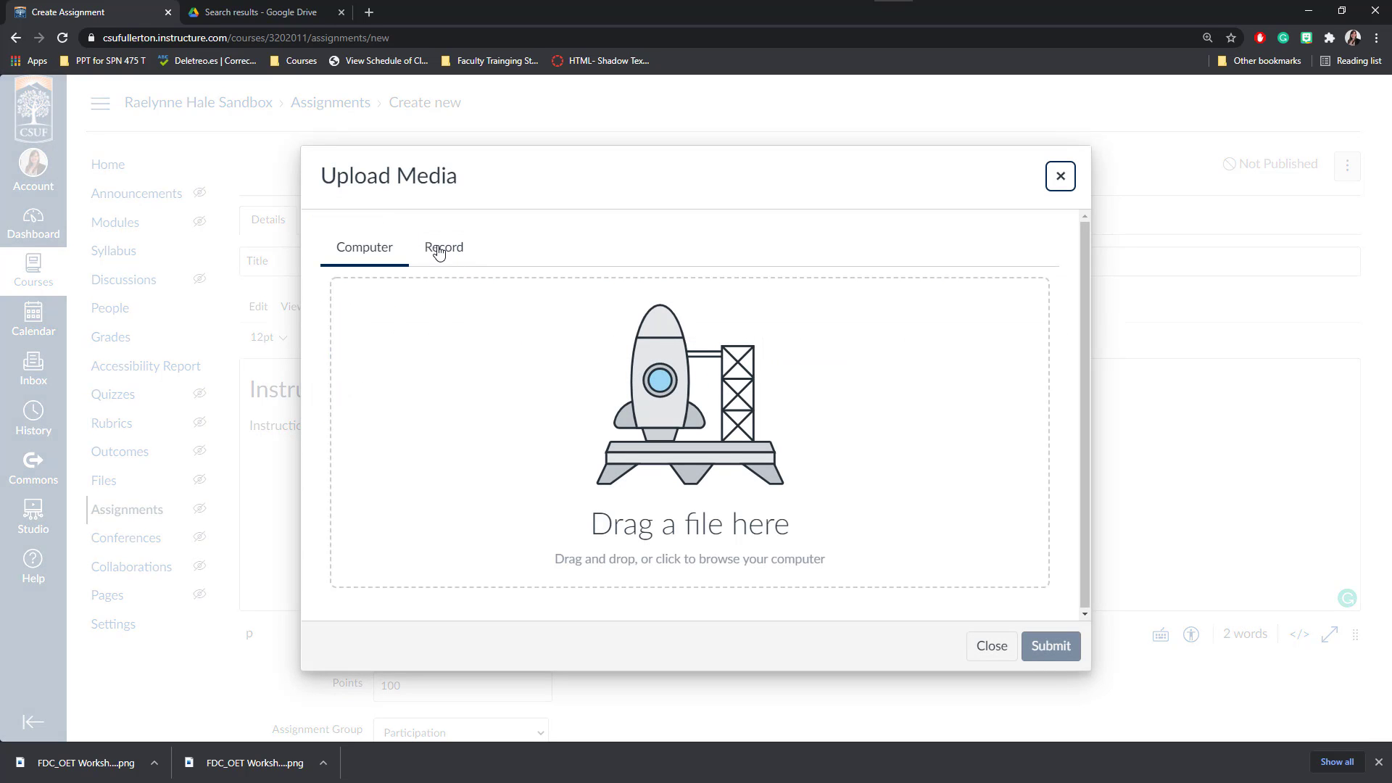
click(1060, 176)
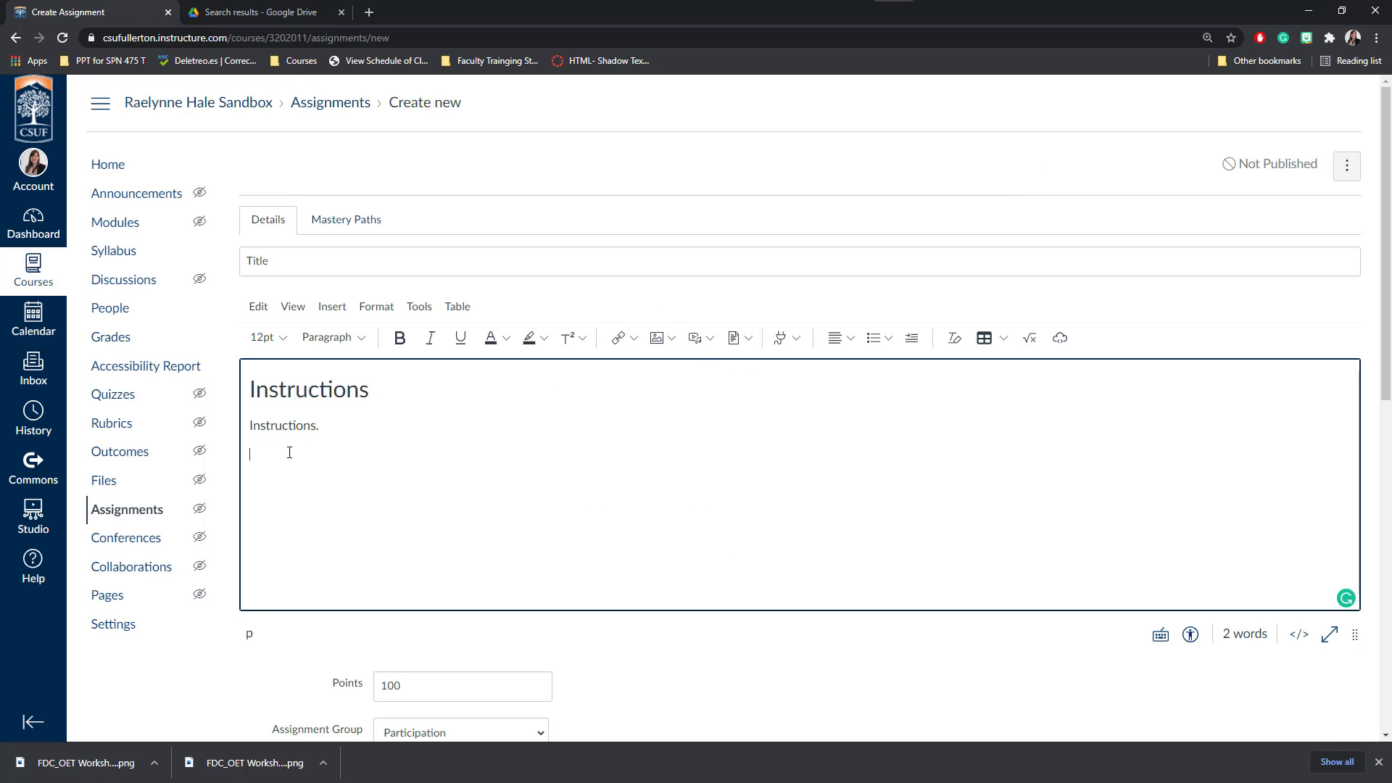
Step: Insert a horizontal line below the instructions paragraph in the description
click(335, 304)
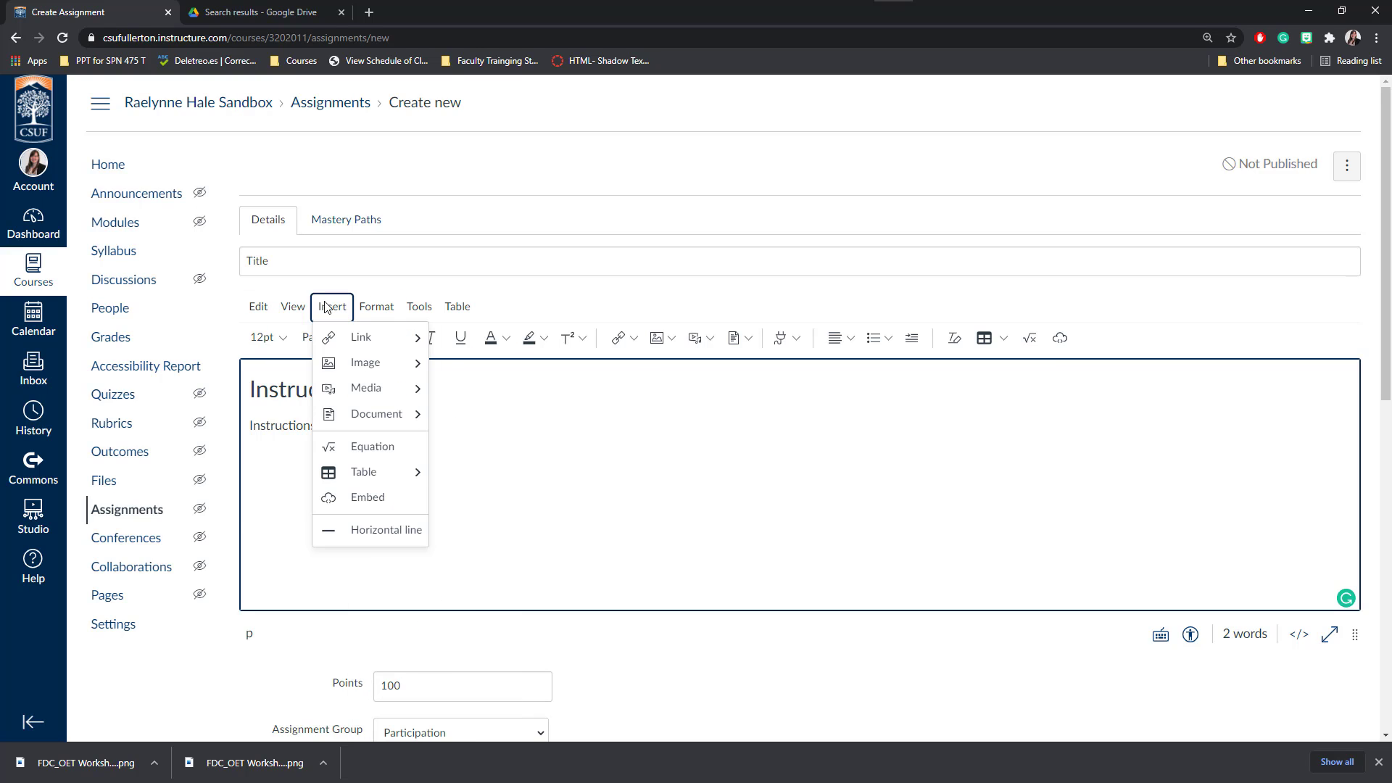
click(371, 530)
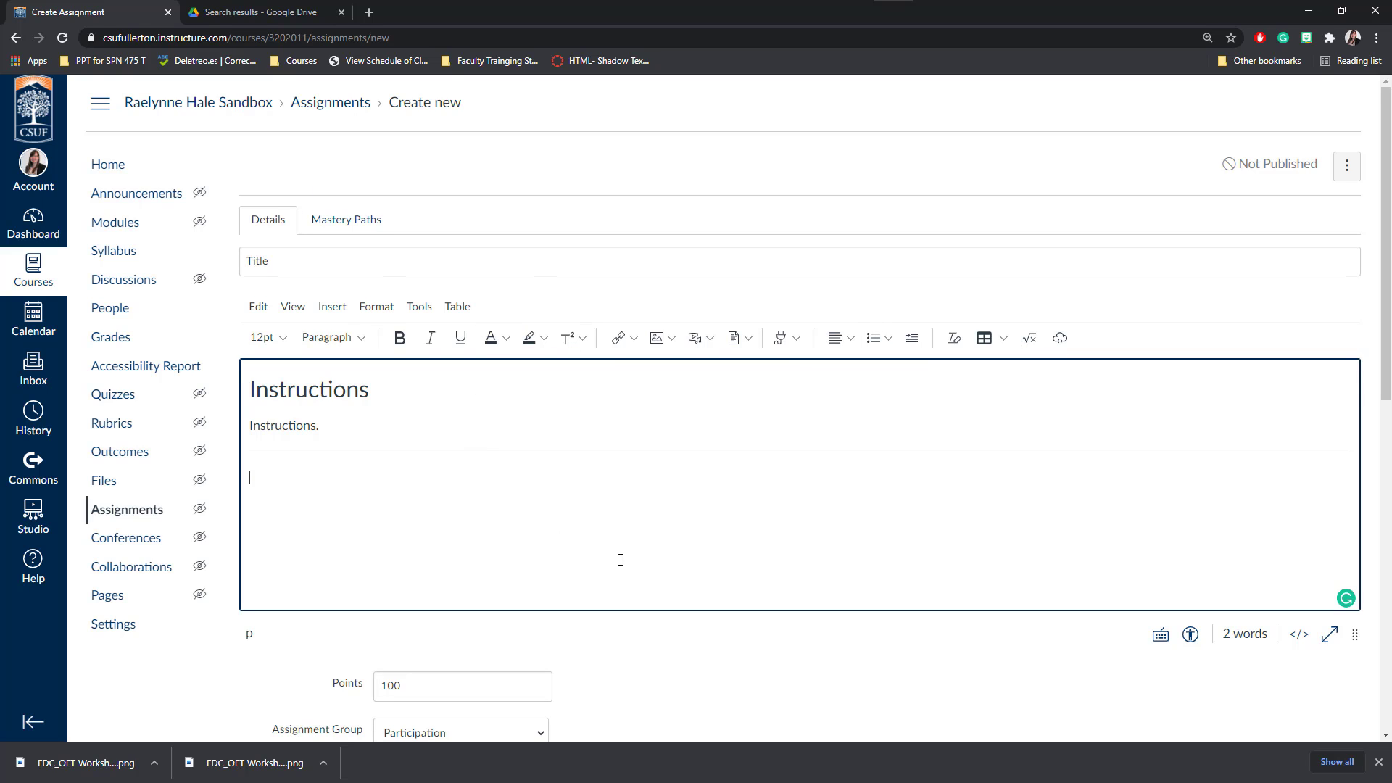
scroll(620, 560, down, 8)
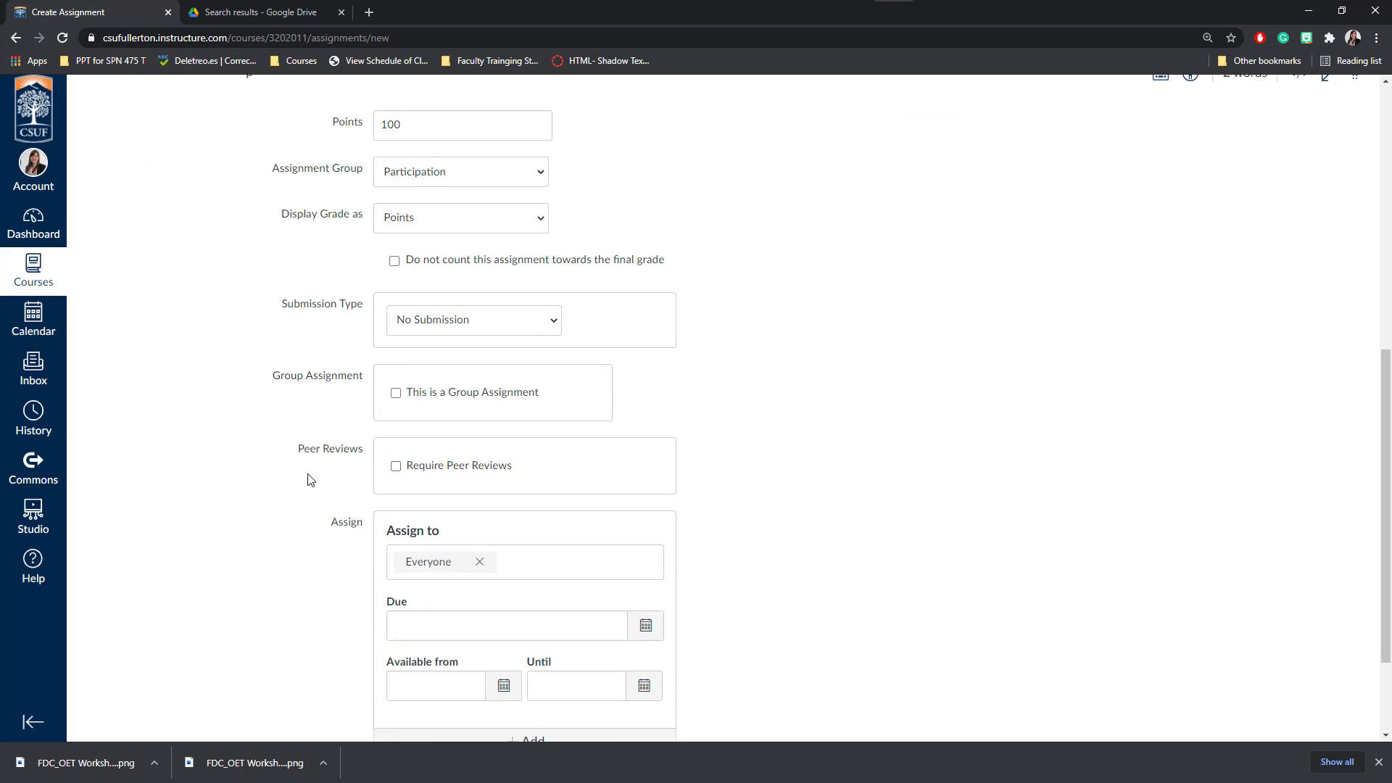
scroll(307, 477, up, 7)
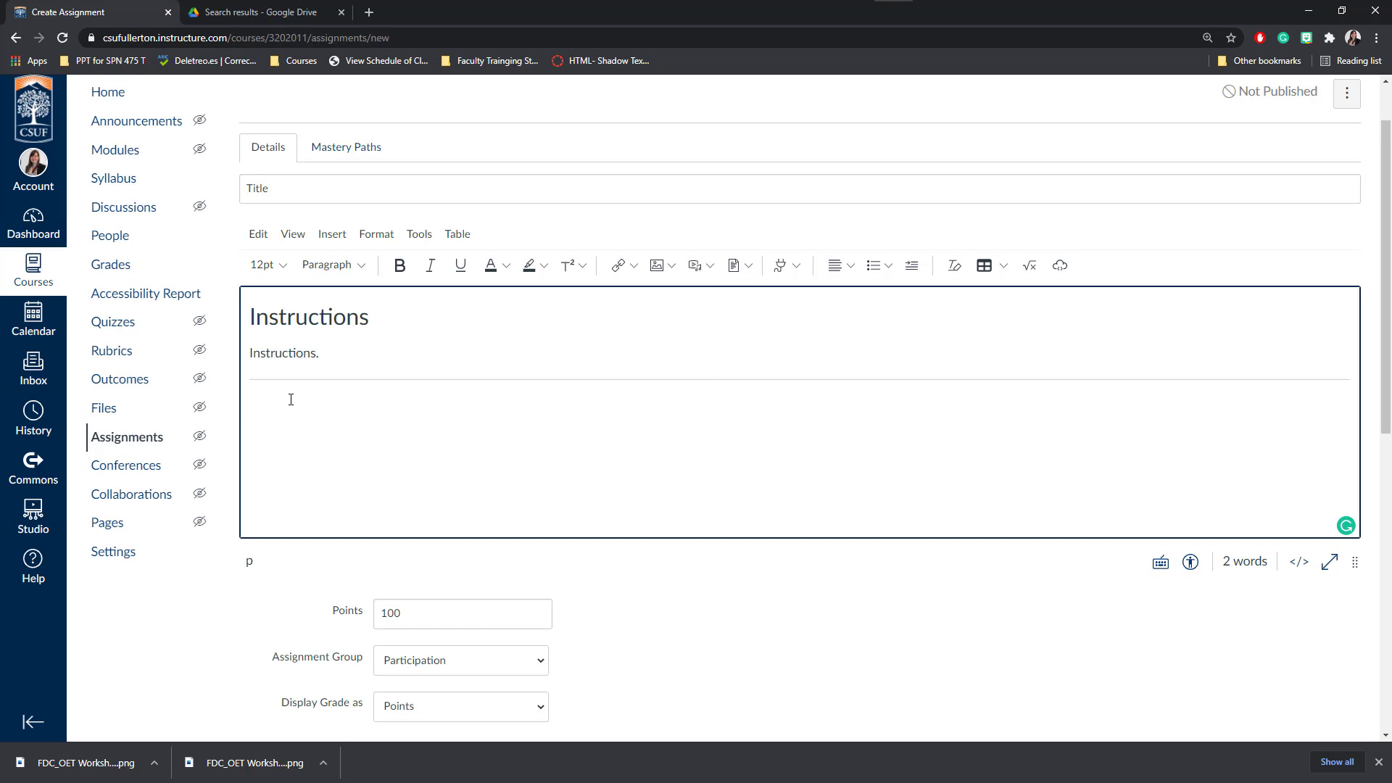
Step: Add a Heading 2 "Deadlines" section containing the text "due date." and close it with a horizontal line
click(334, 264)
click(361, 299)
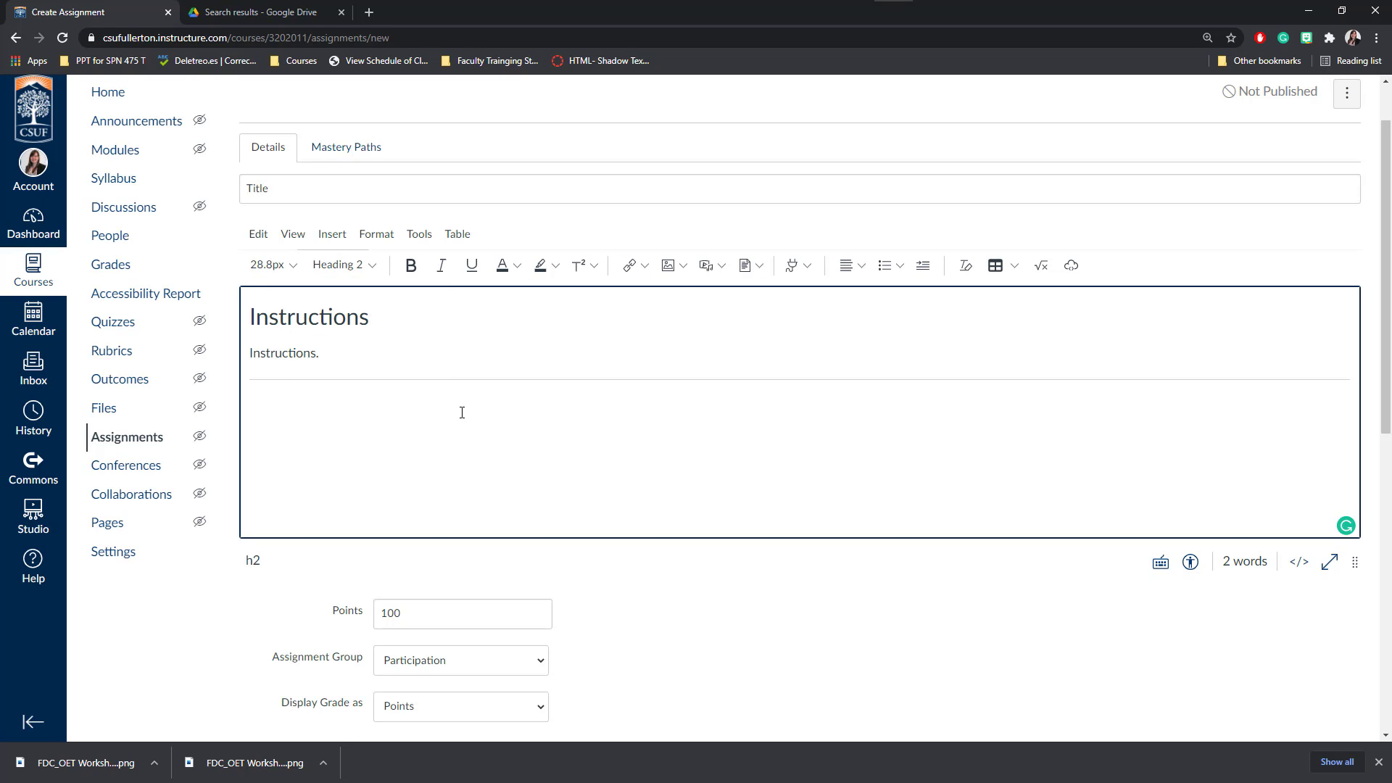
text(Deadlines)
key(Return)
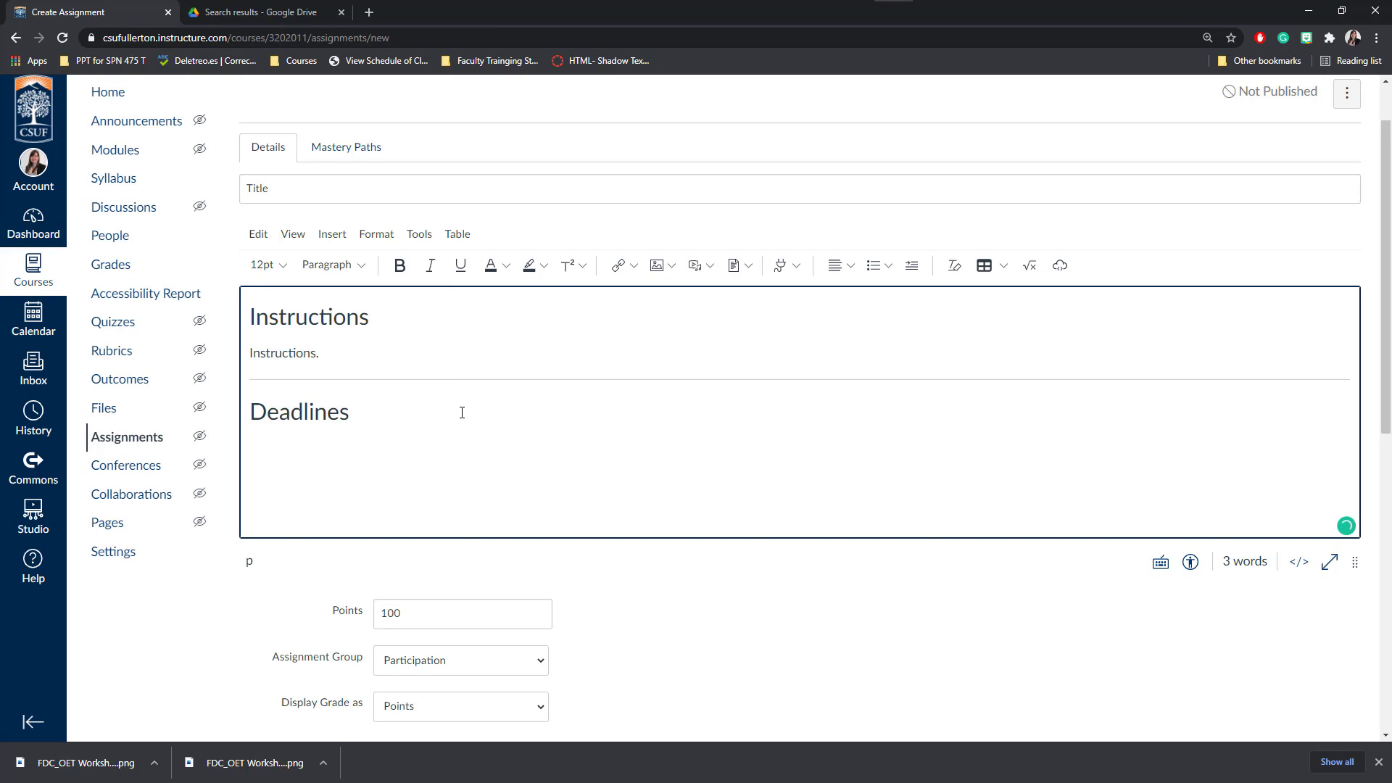
text(due date.)
click(332, 234)
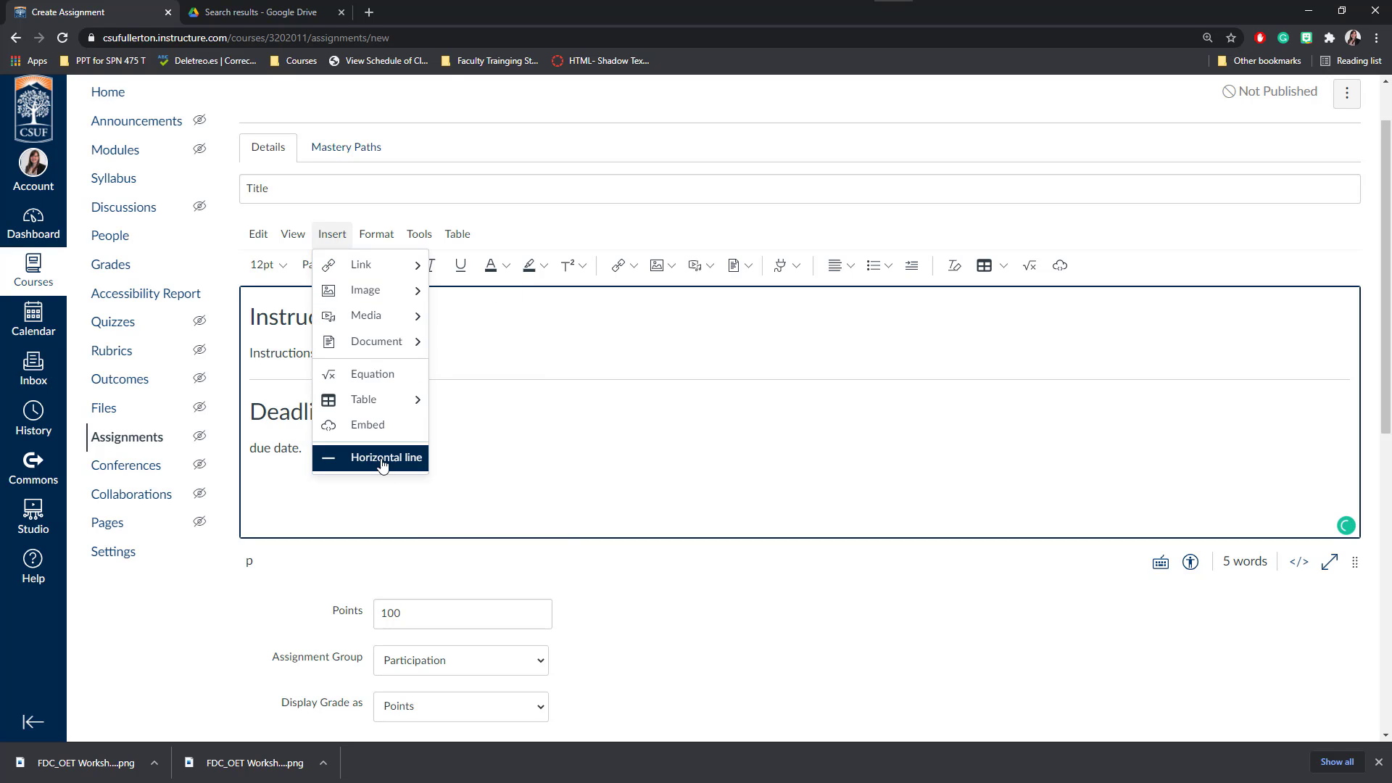
click(382, 457)
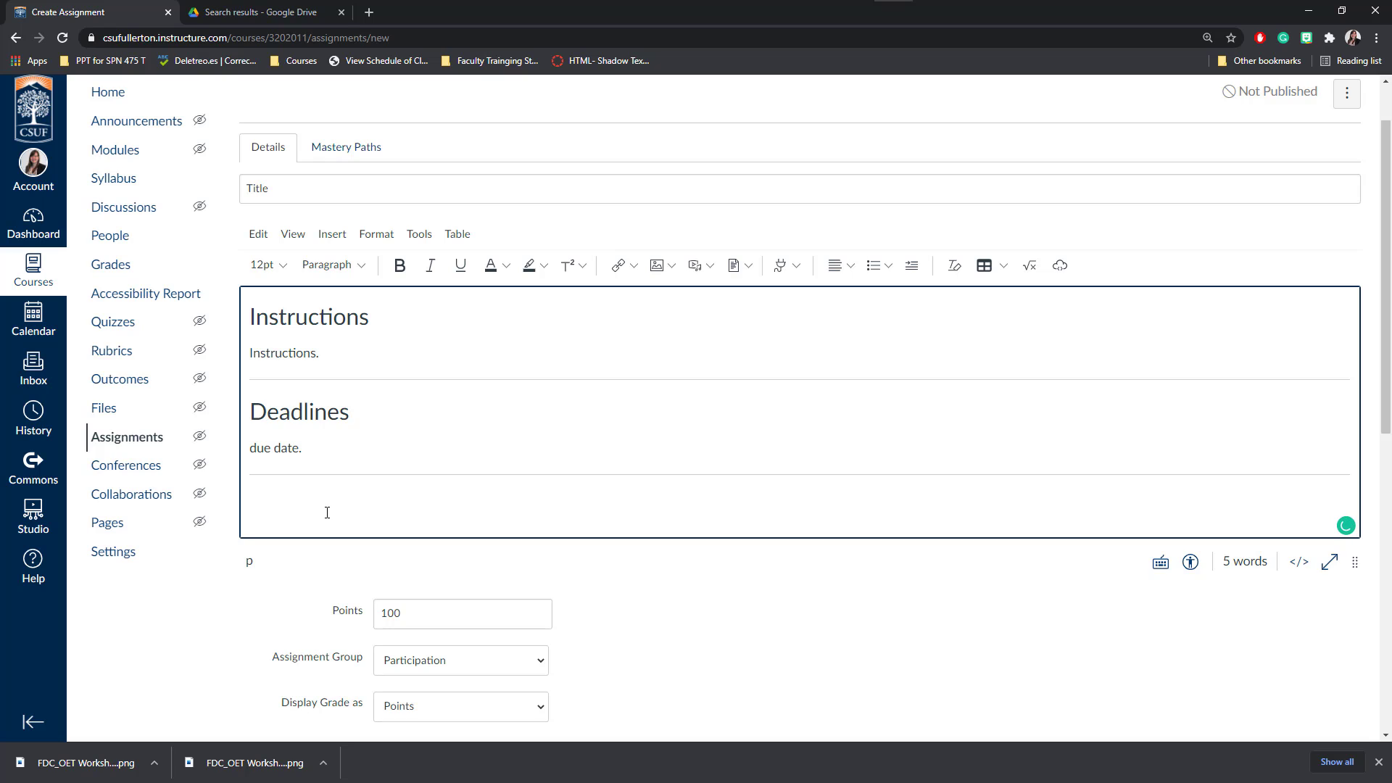
Step: Add "Help/Additional Info" below the second horizontal line and format it as Heading 2
text(Help/Additional Info)
triple_click(345, 499)
click(332, 265)
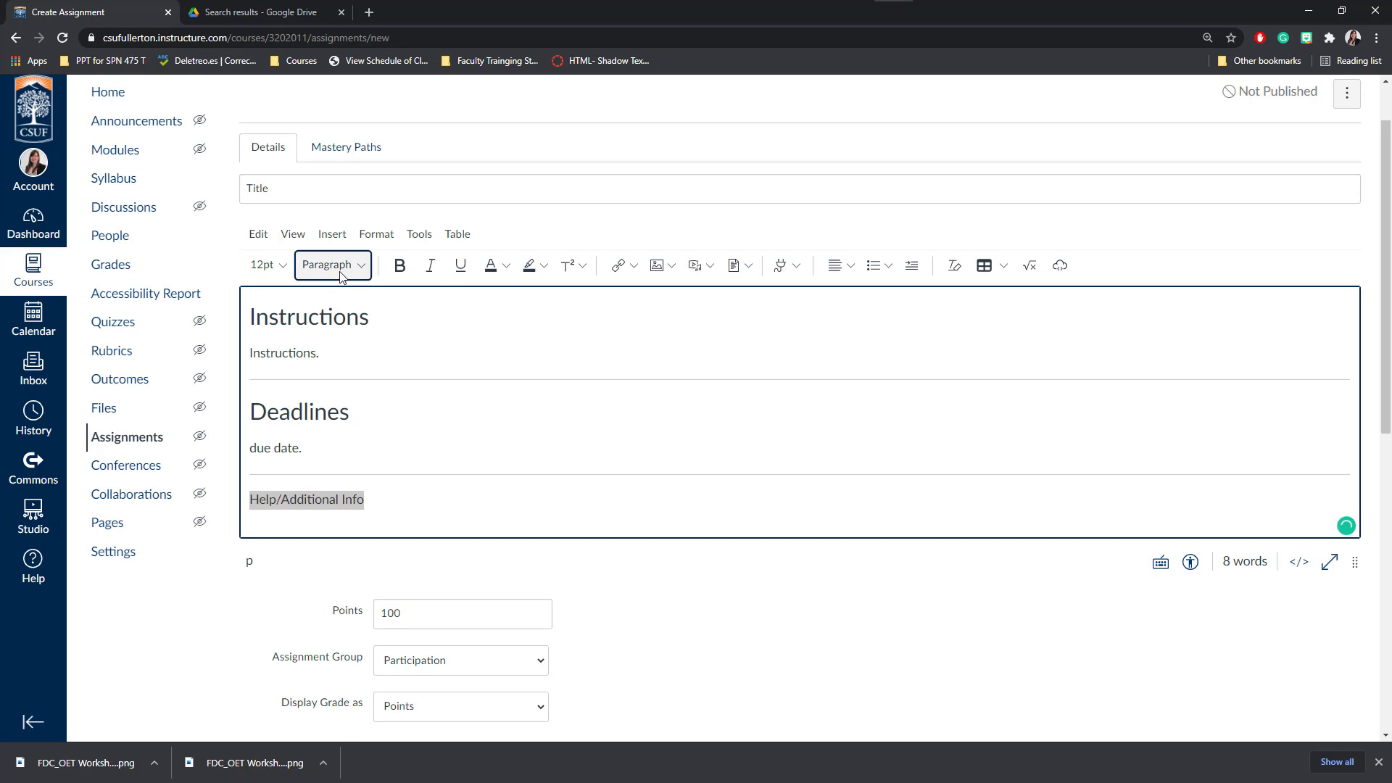
click(348, 296)
Step: Add the paragraph "Help links." under the Help/Additional Info heading, followed by a new empty line
click(496, 467)
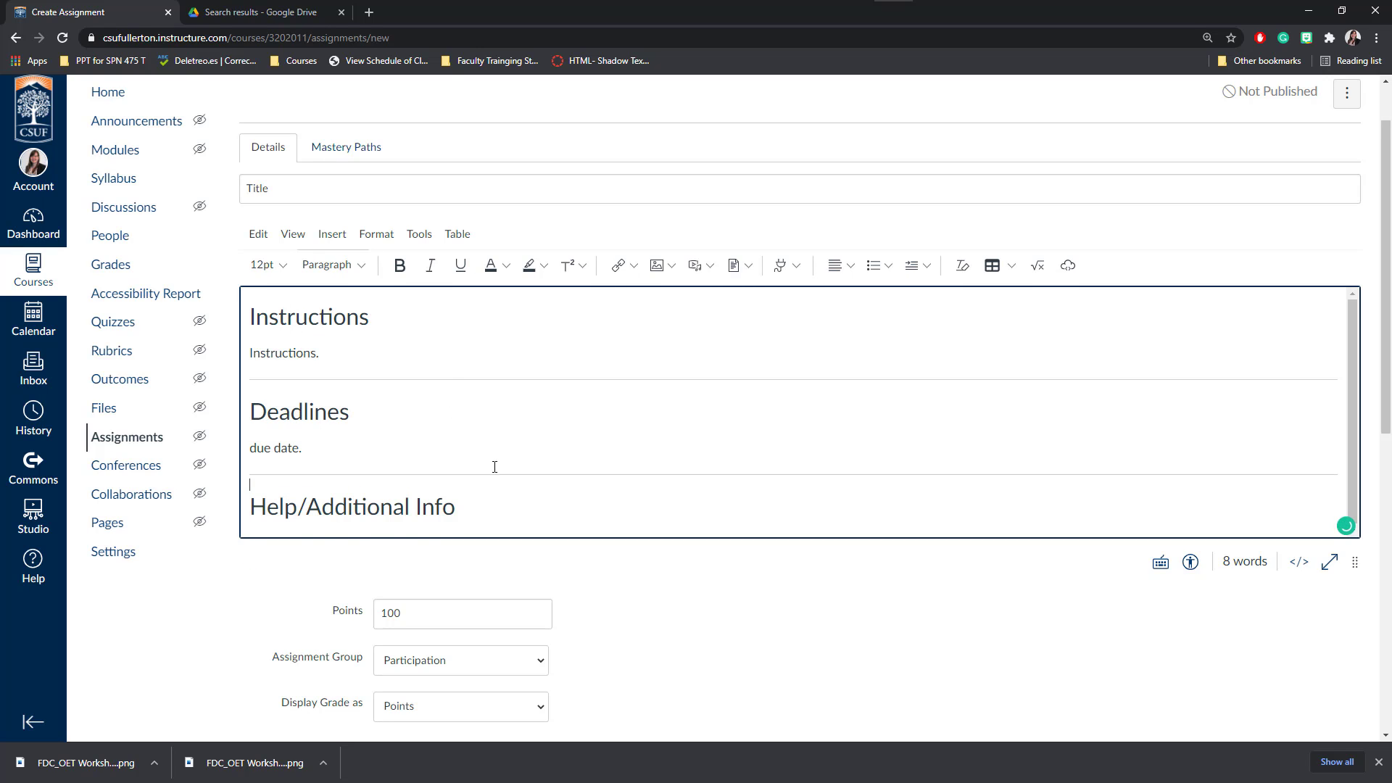
click(515, 491)
key(Return)
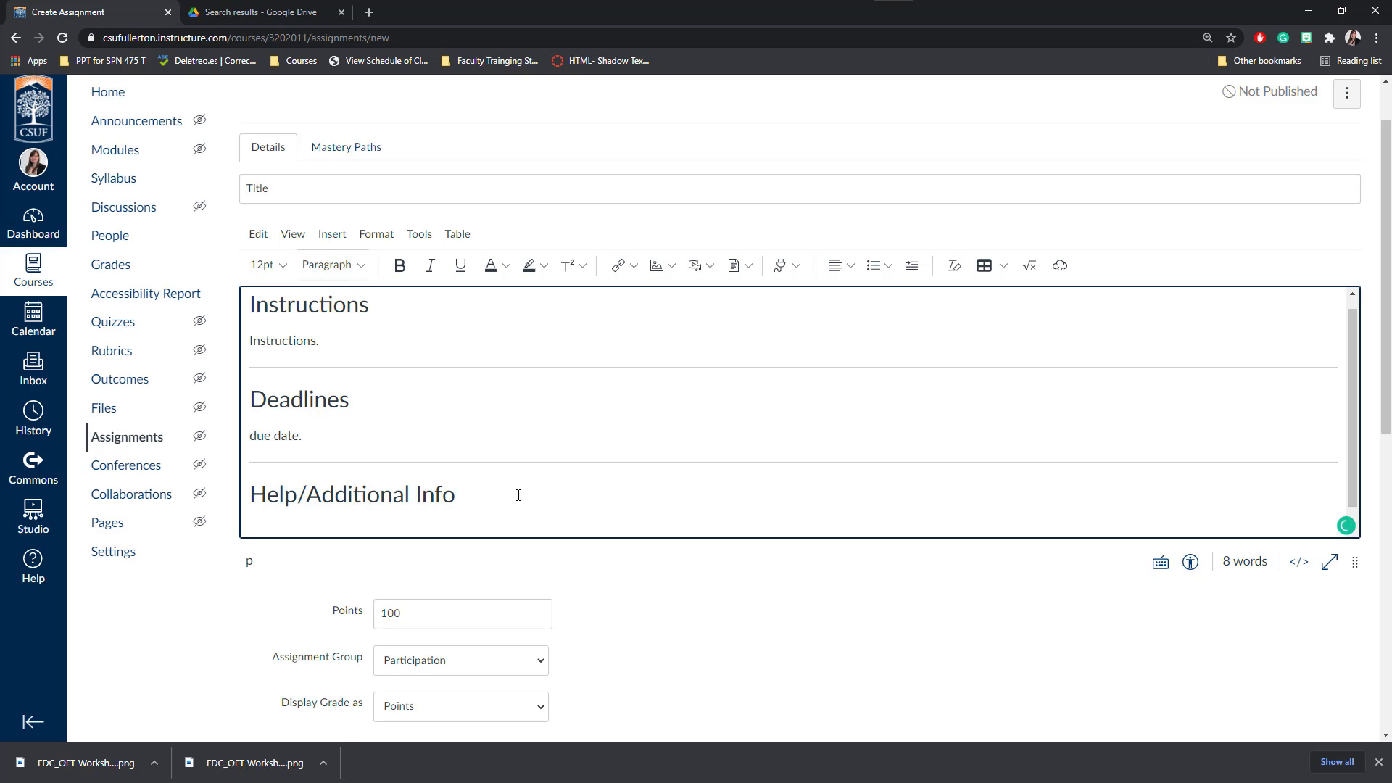
text(Help links.)
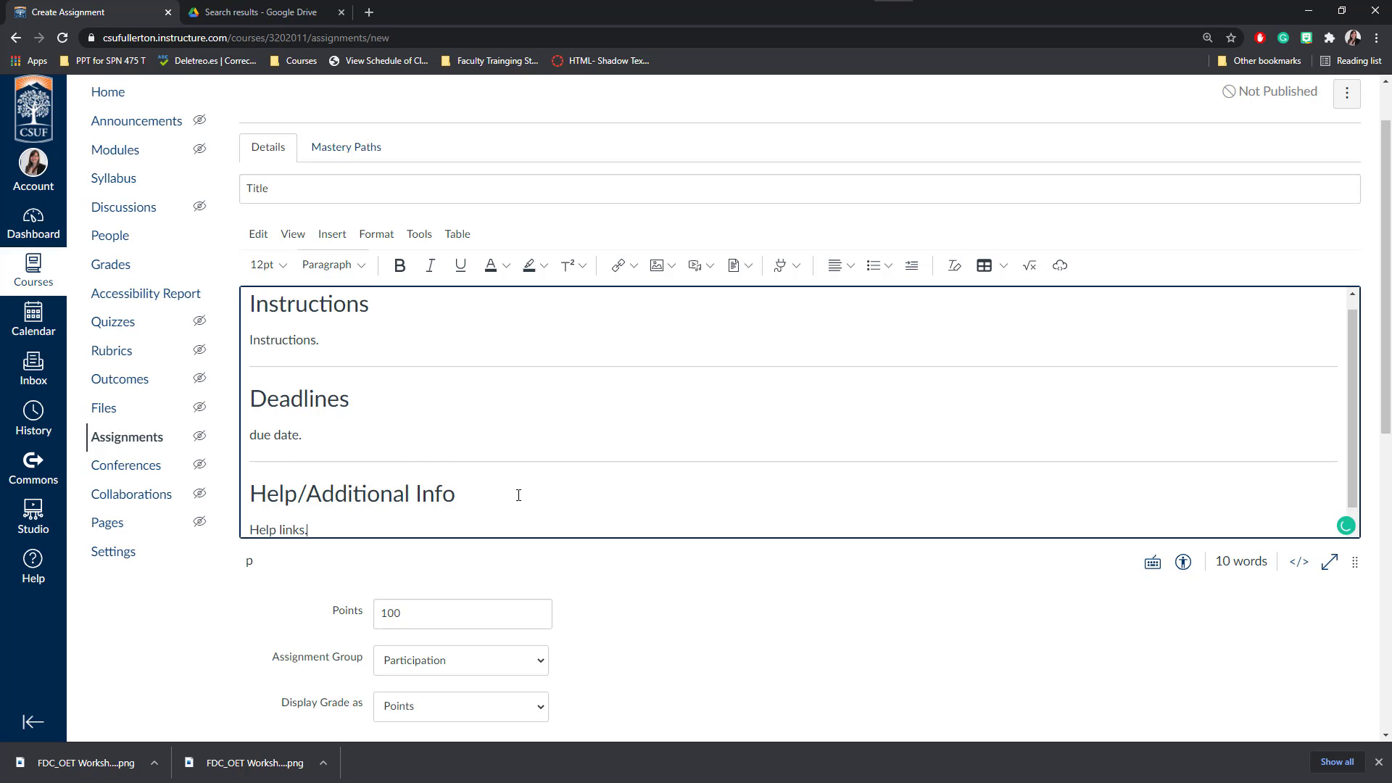
key(Return)
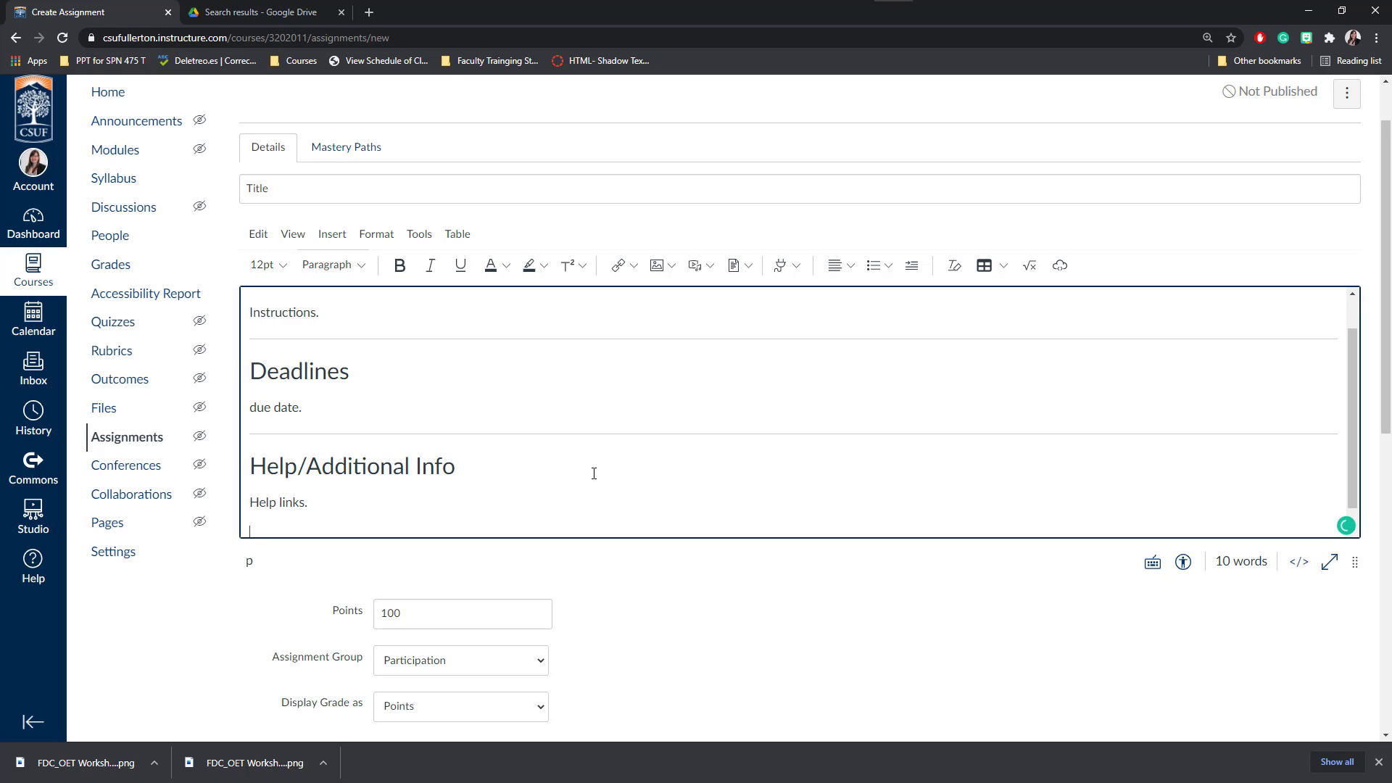
Step: Start a bulleted list on the empty line below "Help links." in the description
scroll(437, 413, down, 1)
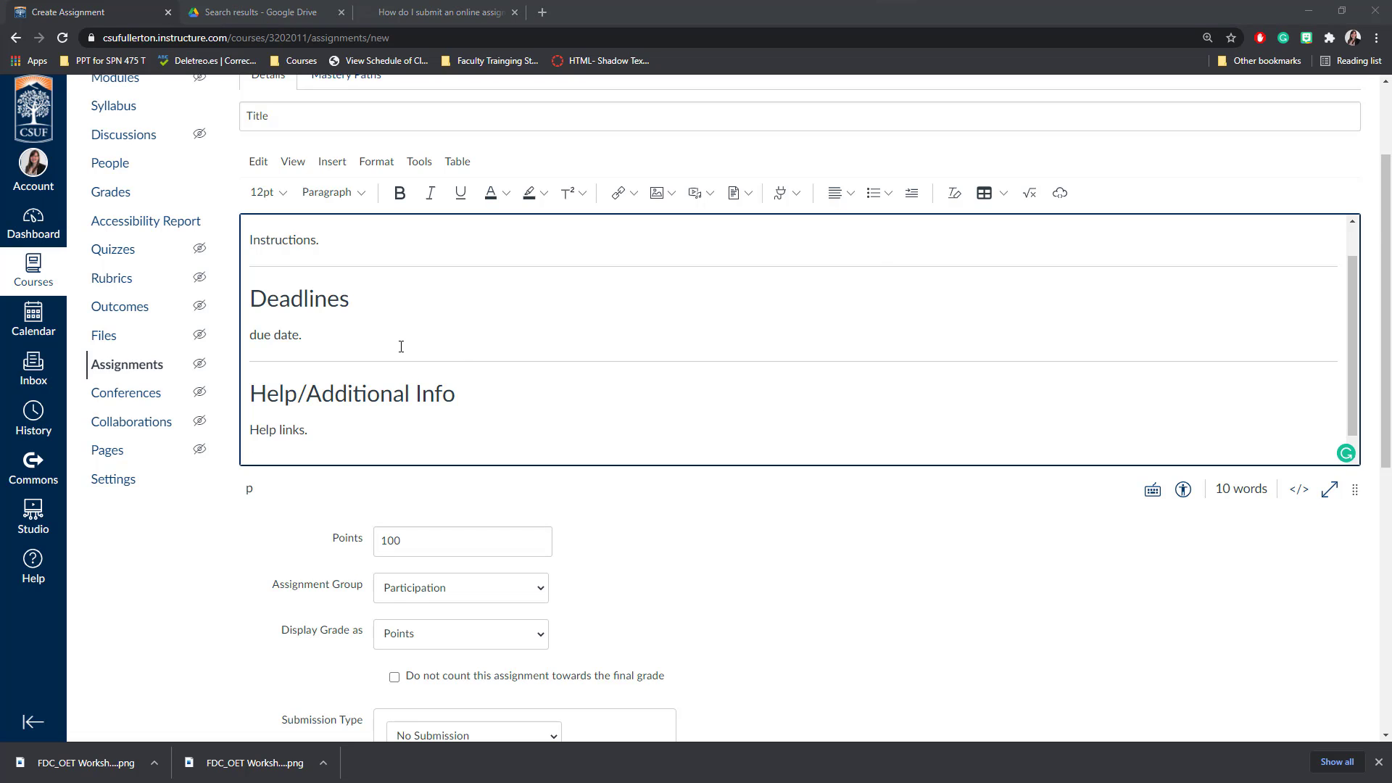
click(358, 456)
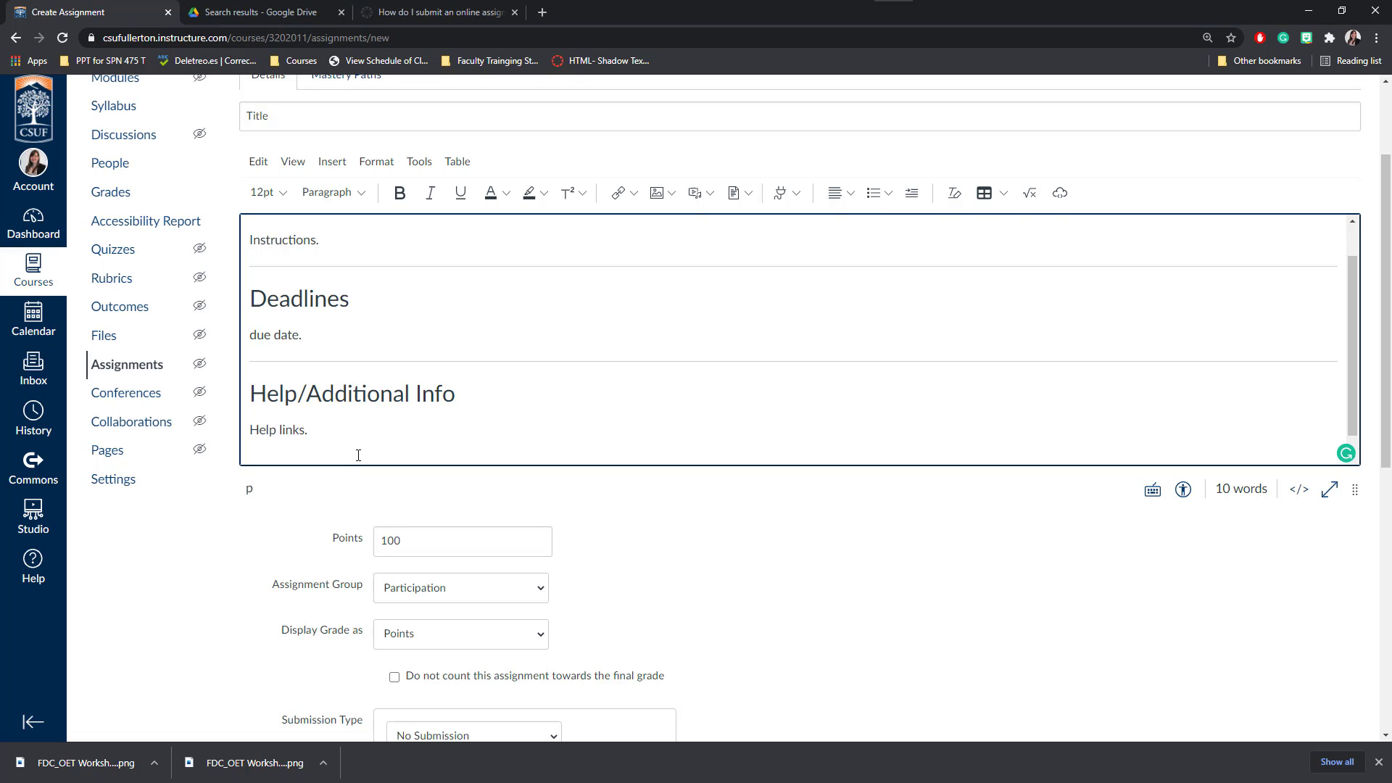
click(888, 193)
click(880, 228)
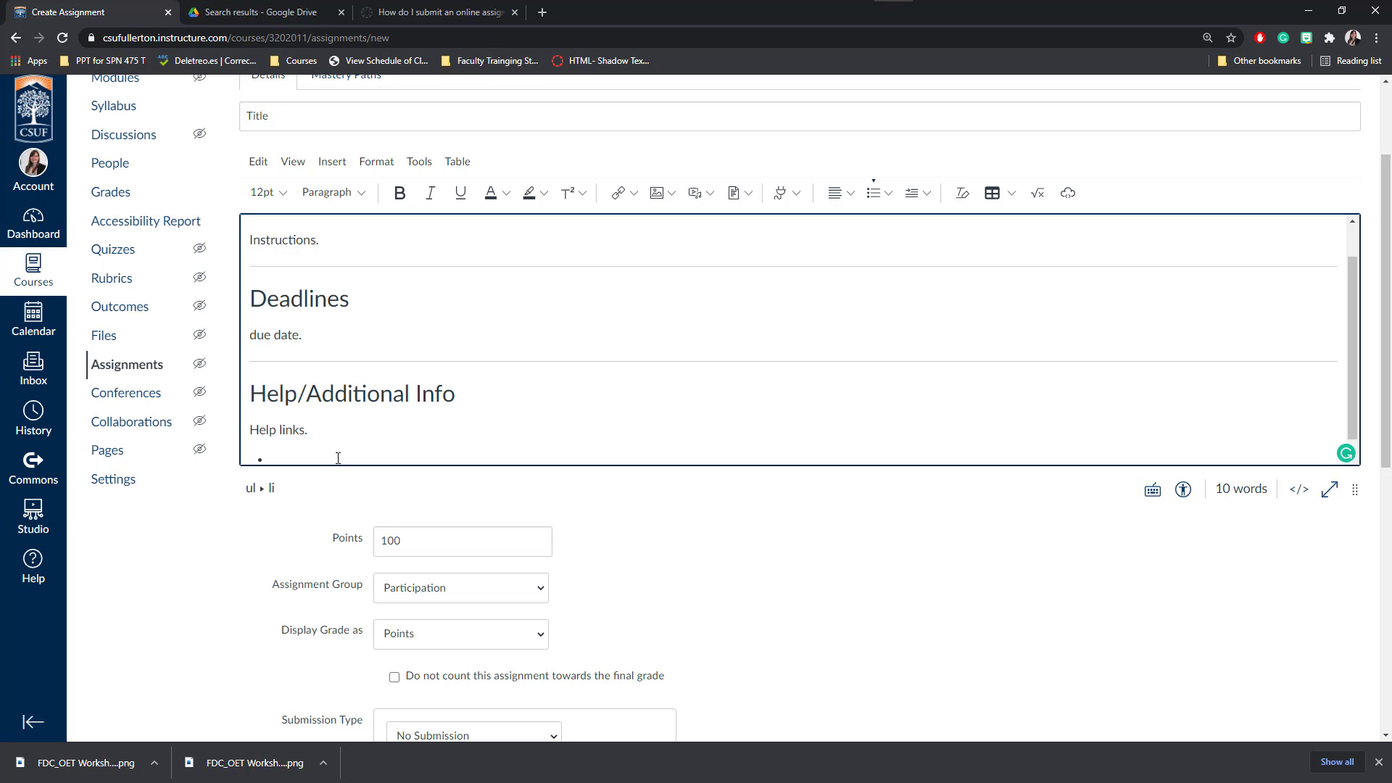
Step: Copy the Canvas guide's title "How do I submit an online assignment?" into the empty bullet under "Help links." in the assignment description
click(418, 13)
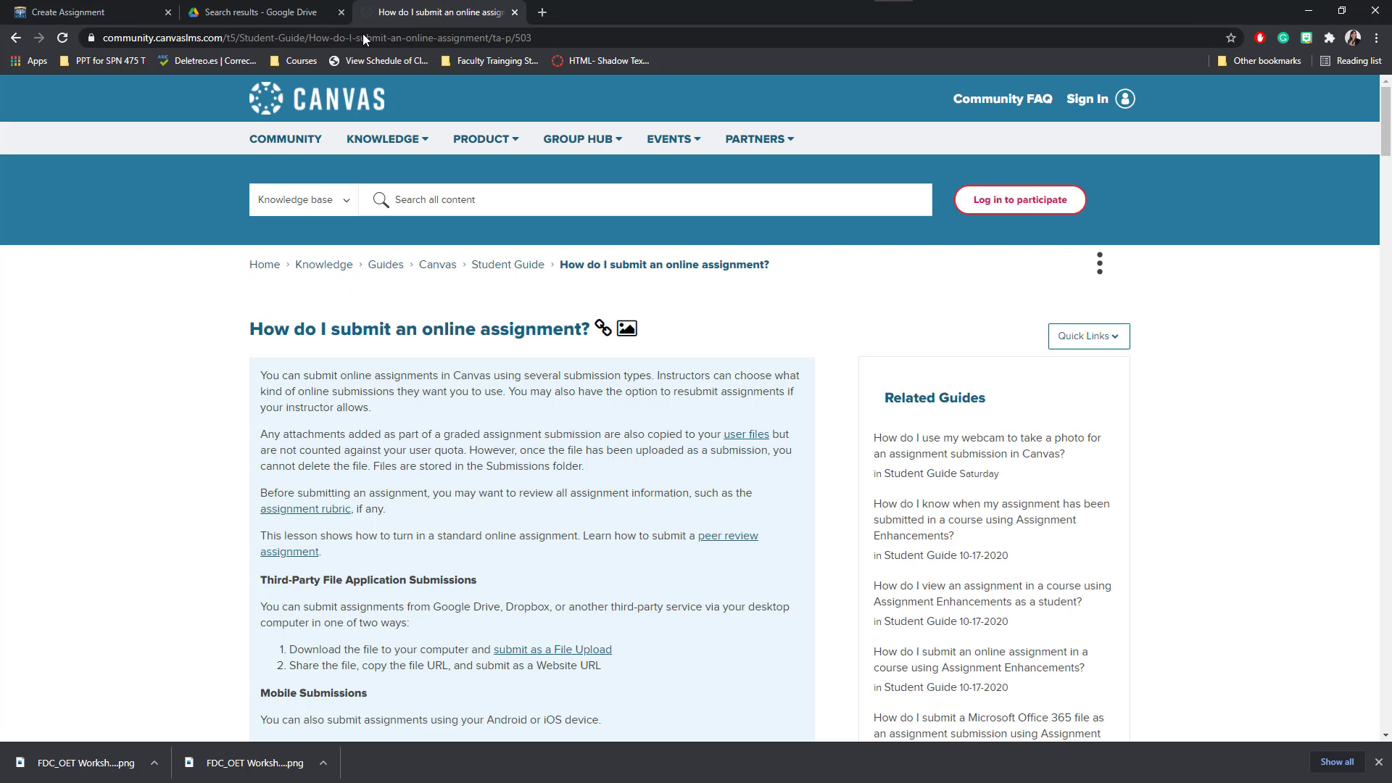
drag(245, 334, 591, 338)
key(ctrl+c)
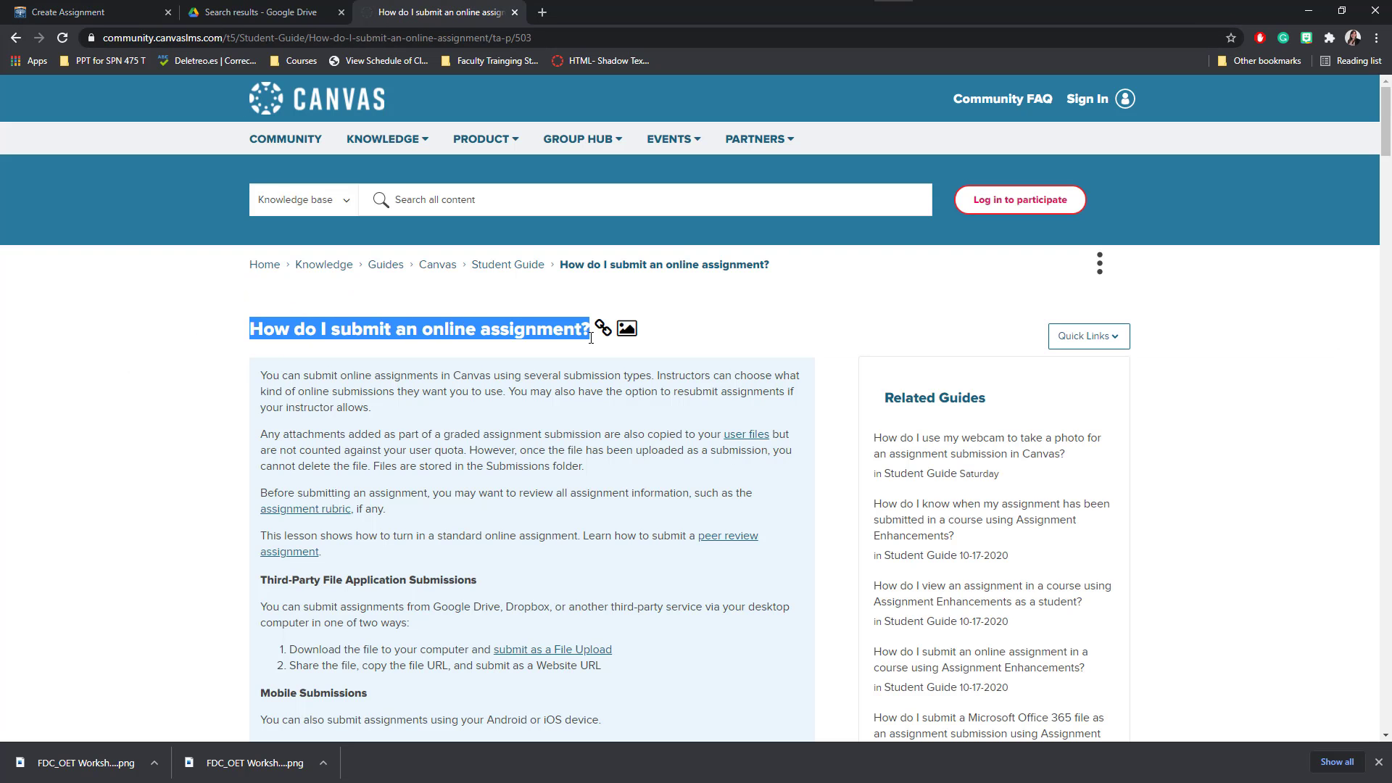
click(90, 13)
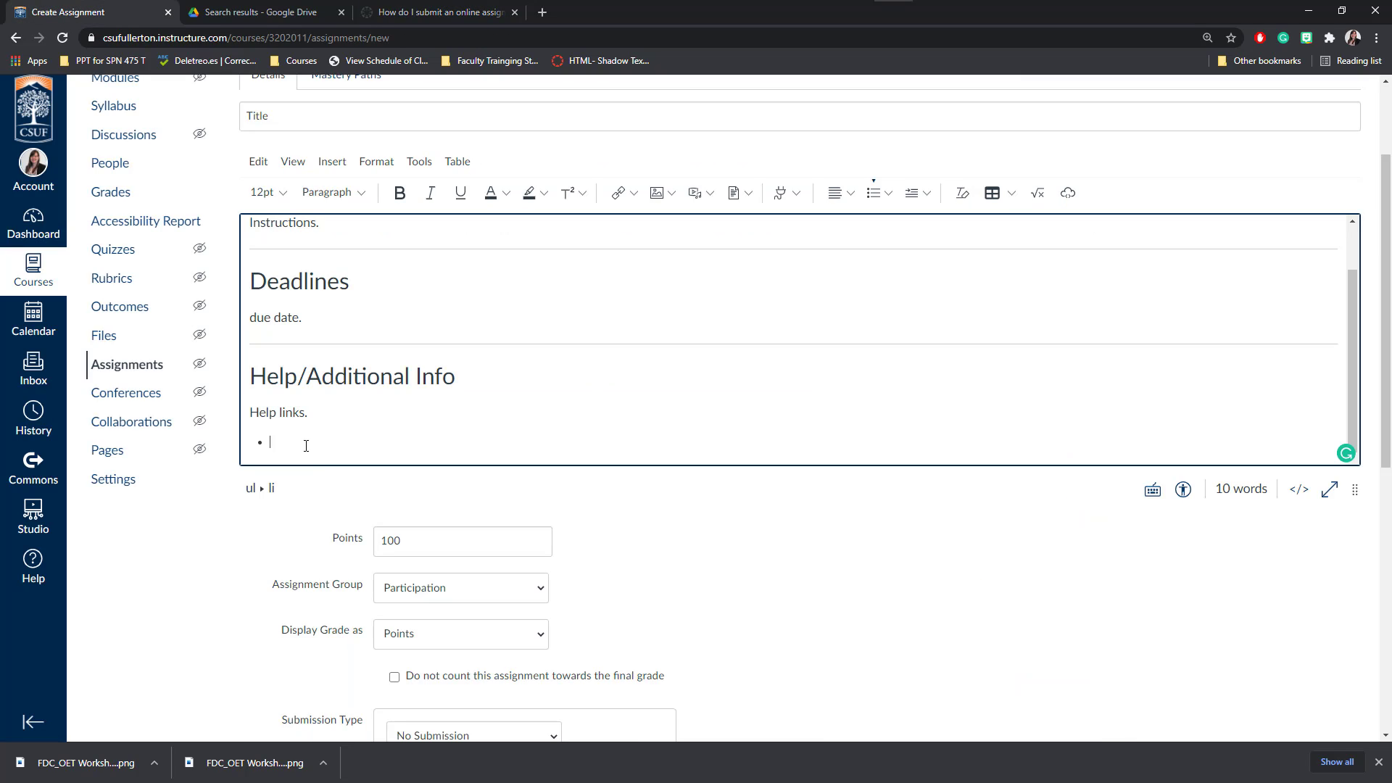
key(ctrl+v)
Step: Turn the bullet text "How do I submit an online assignment?" into an external link using the Canvas guide page's URL
drag(272, 444, 528, 435)
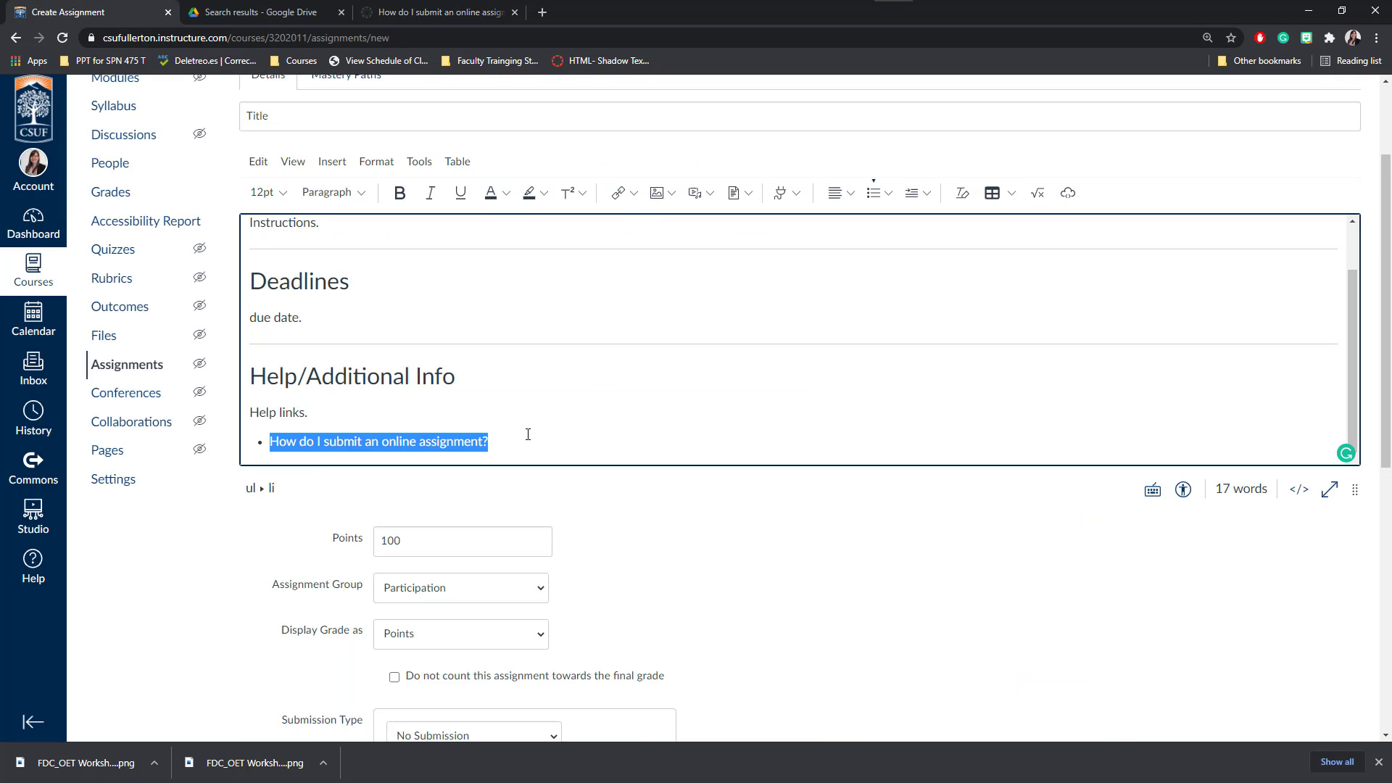
click(621, 192)
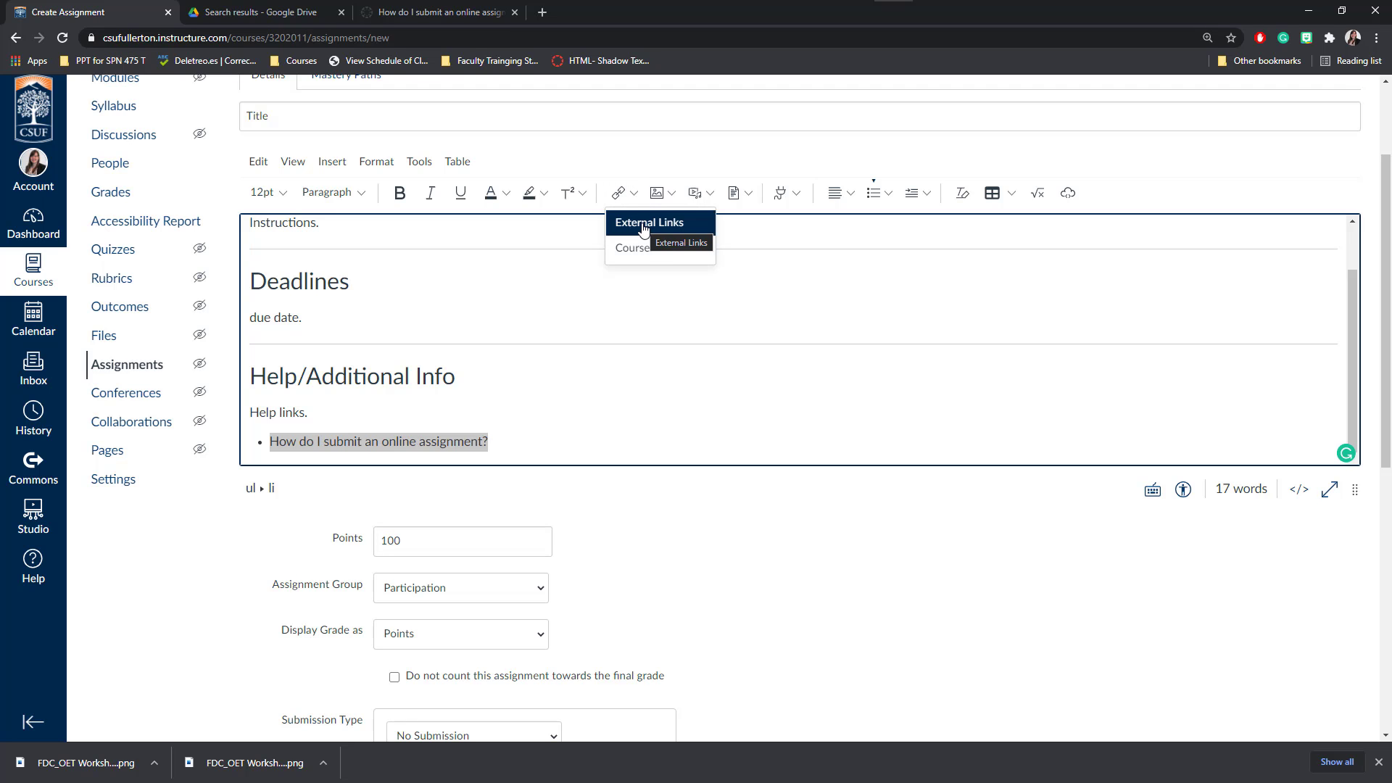
click(621, 224)
click(435, 12)
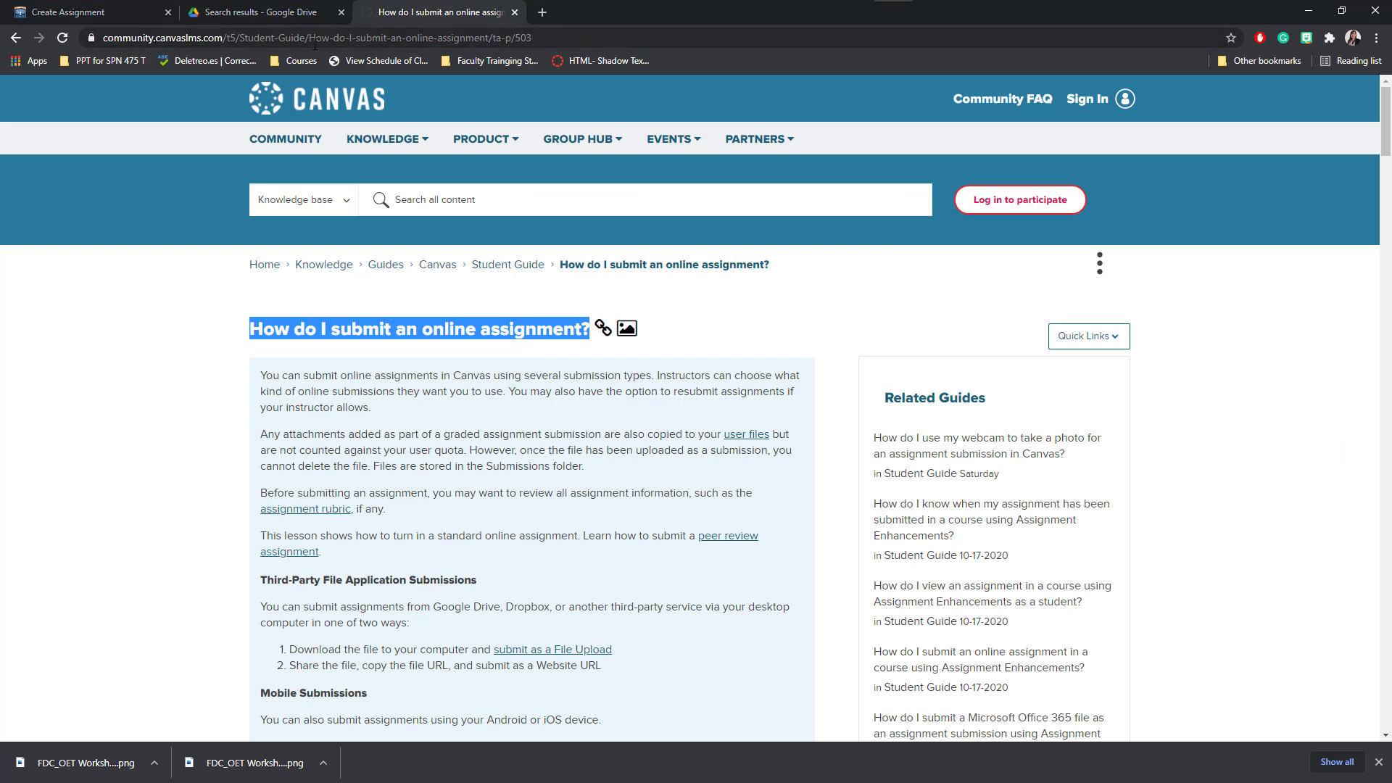
click(314, 38)
key(ctrl+c)
click(104, 9)
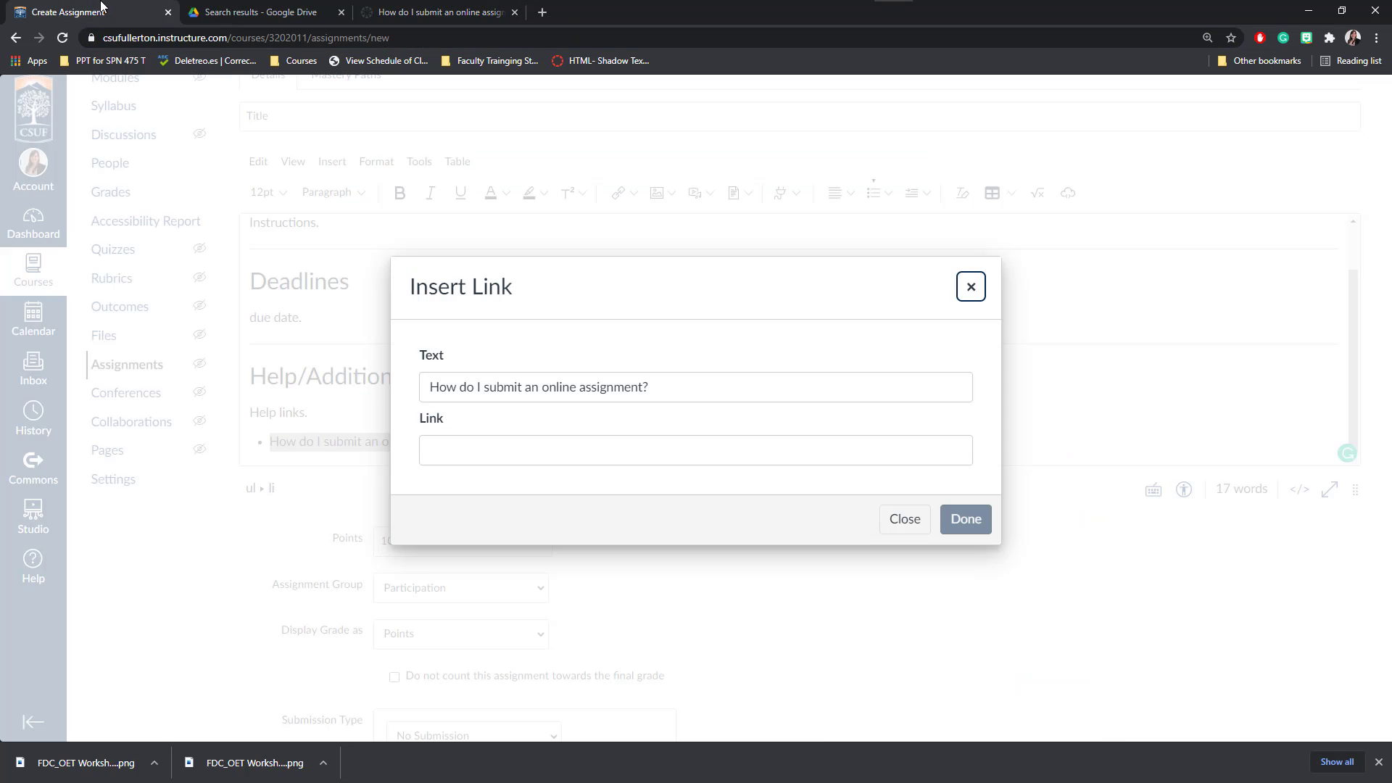
click(498, 444)
key(ctrl+v)
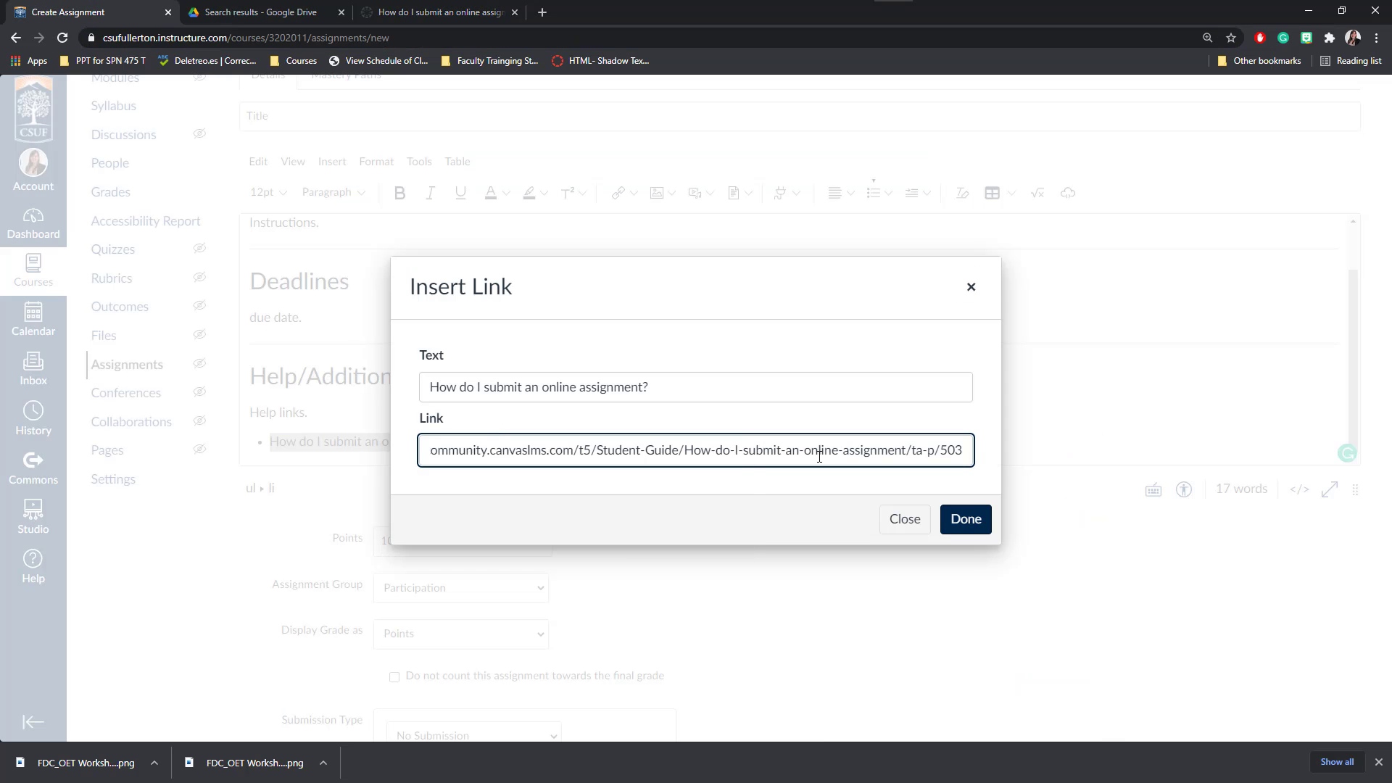
click(970, 520)
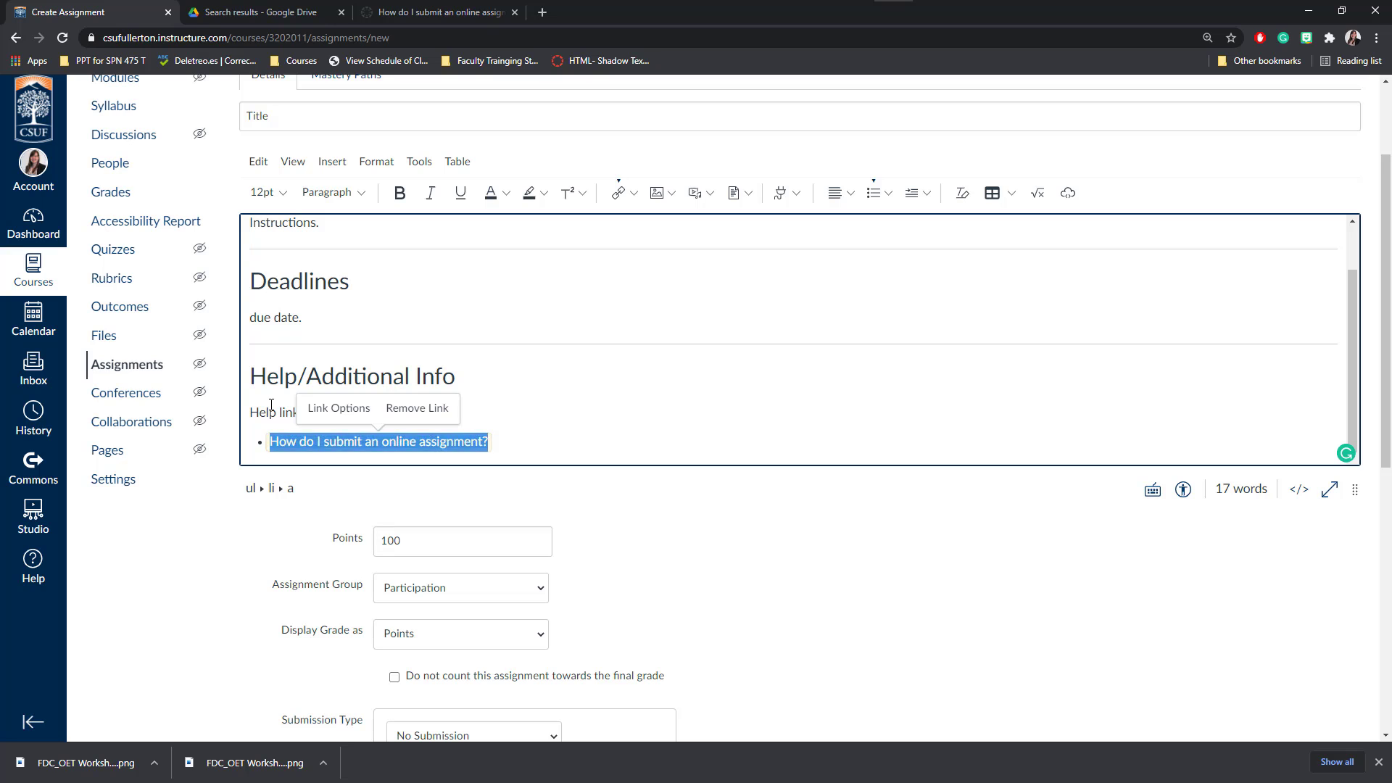
click(271, 405)
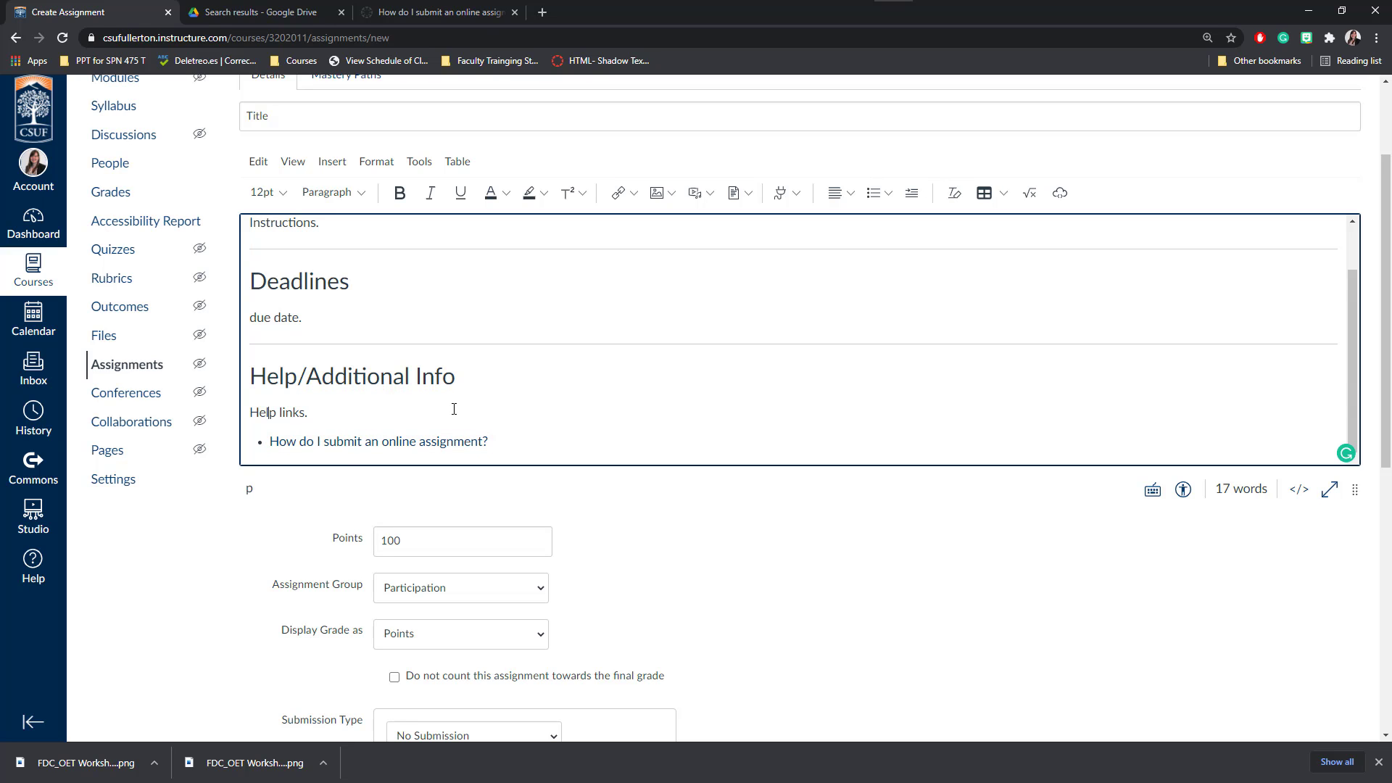
Step: Set the assignment's points to 10
scroll(454, 409, down, 3)
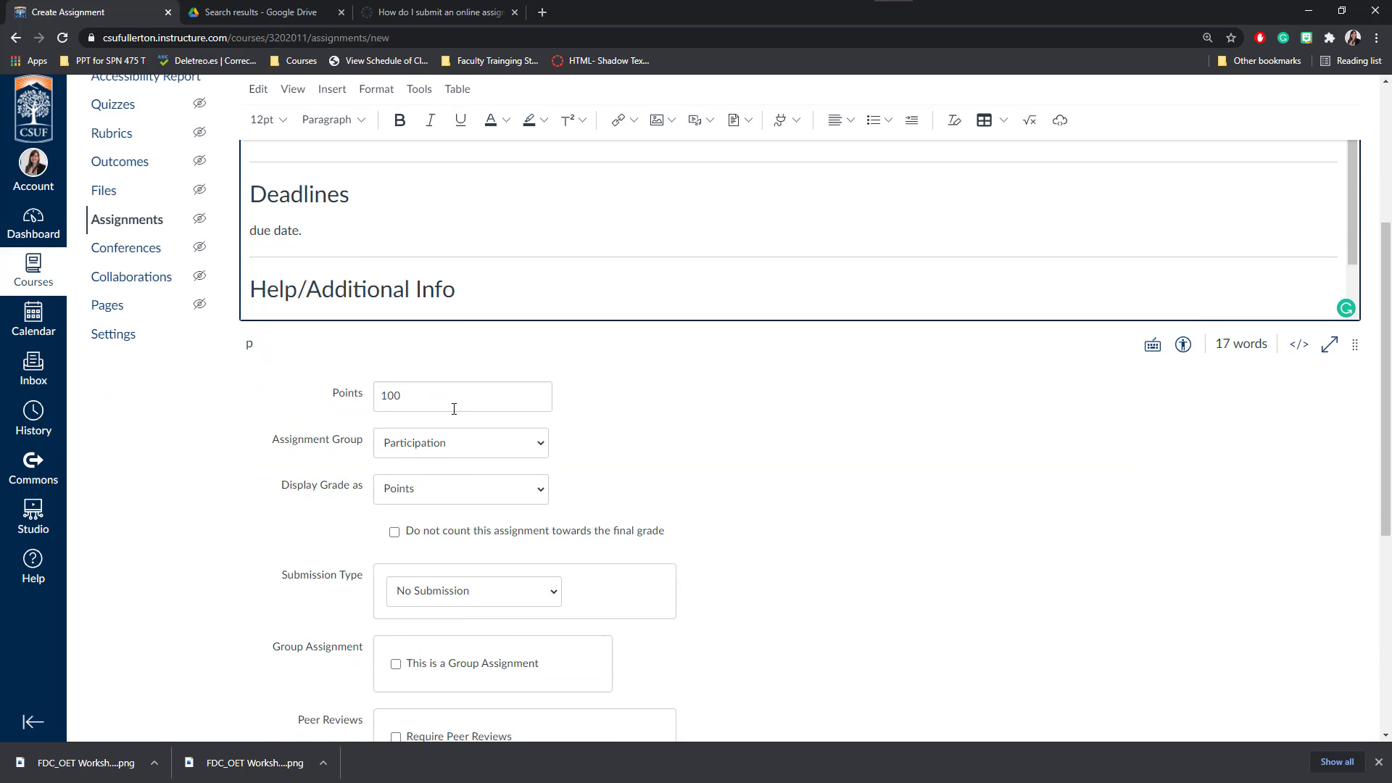
double_click(395, 396)
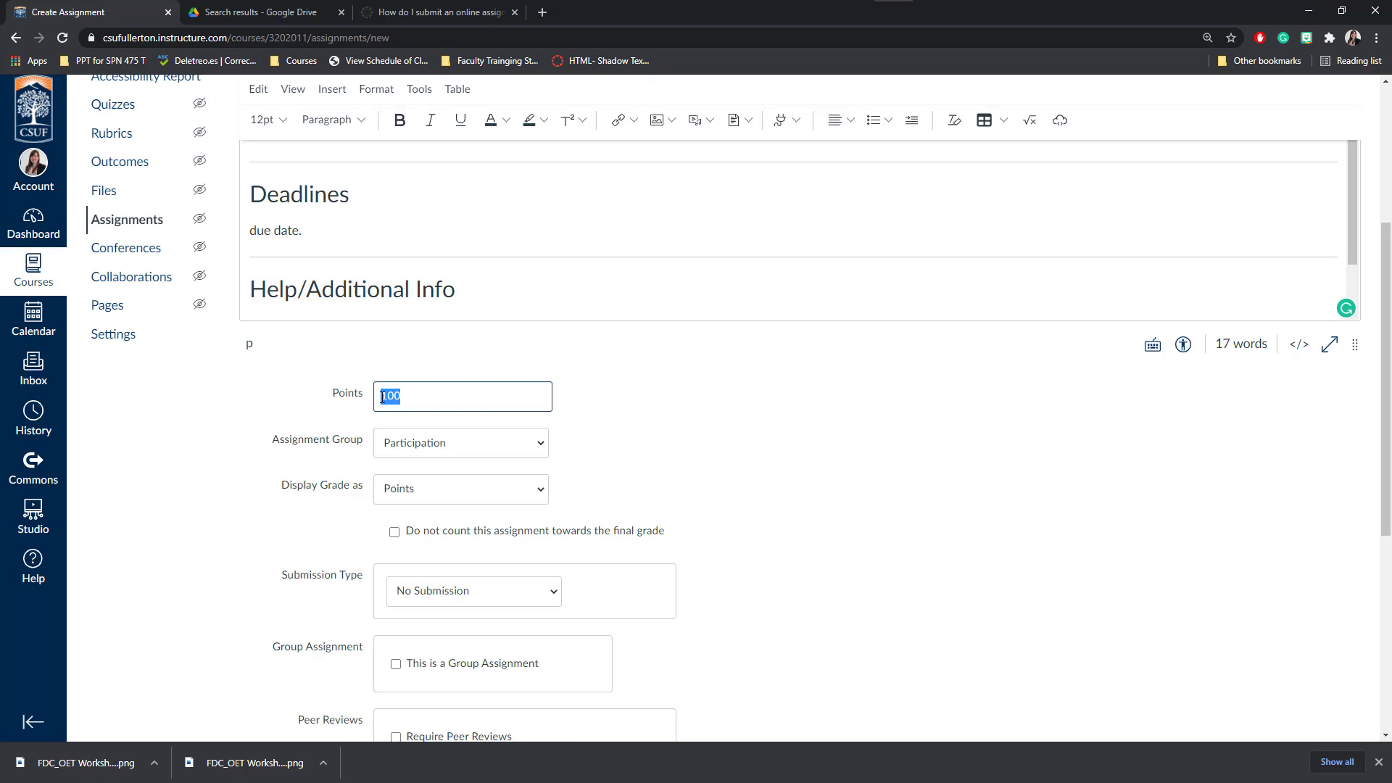
text(10)
click(336, 406)
Step: Place the assignment in the Assignments group and display its grade as Complete/Incomplete
click(419, 444)
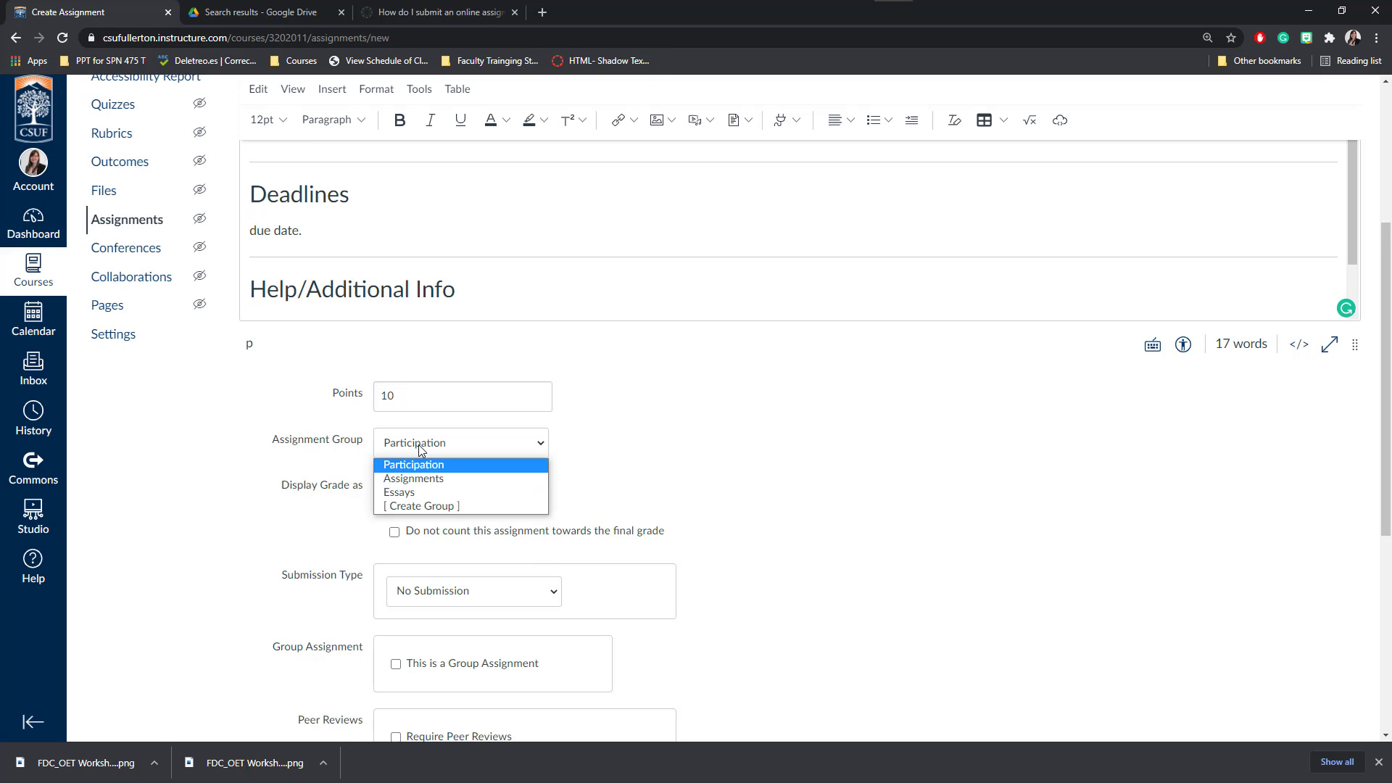
click(436, 484)
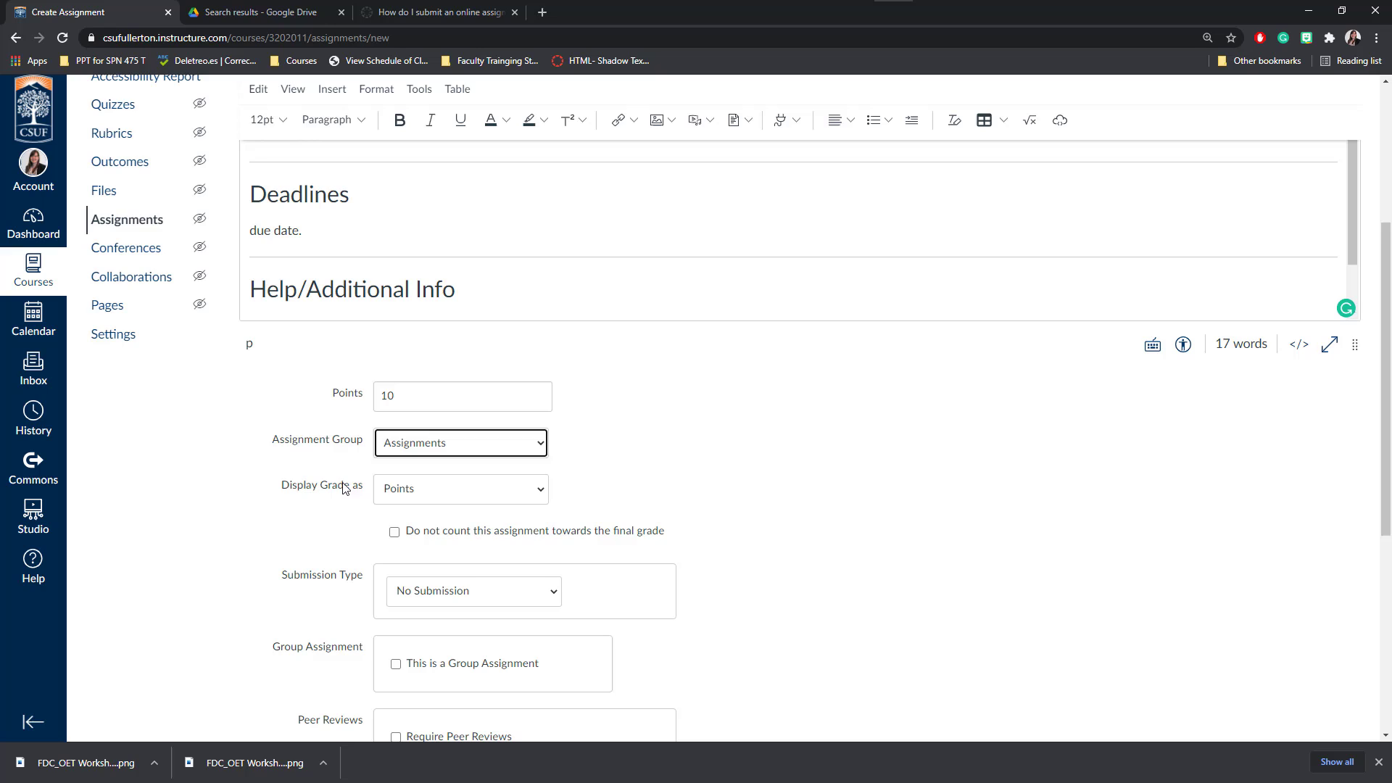
click(446, 491)
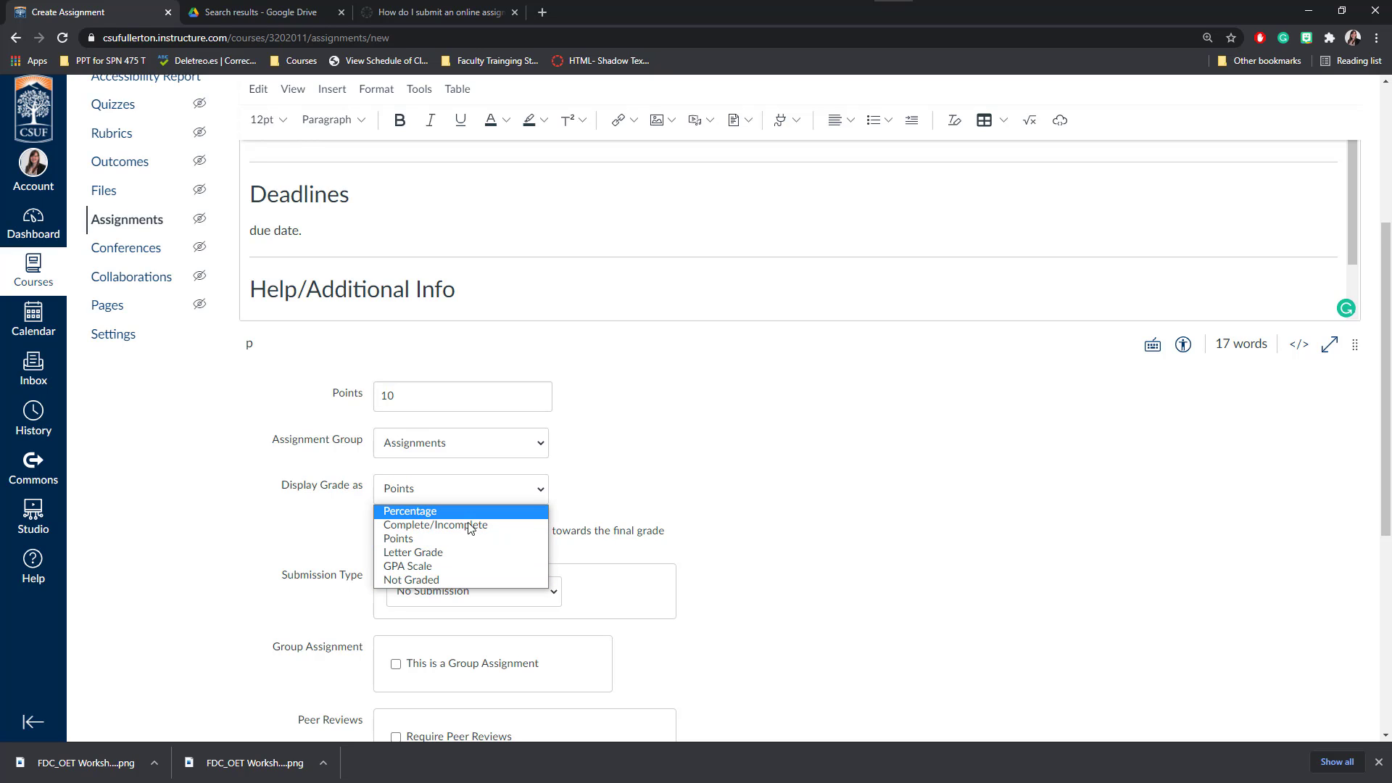
click(442, 525)
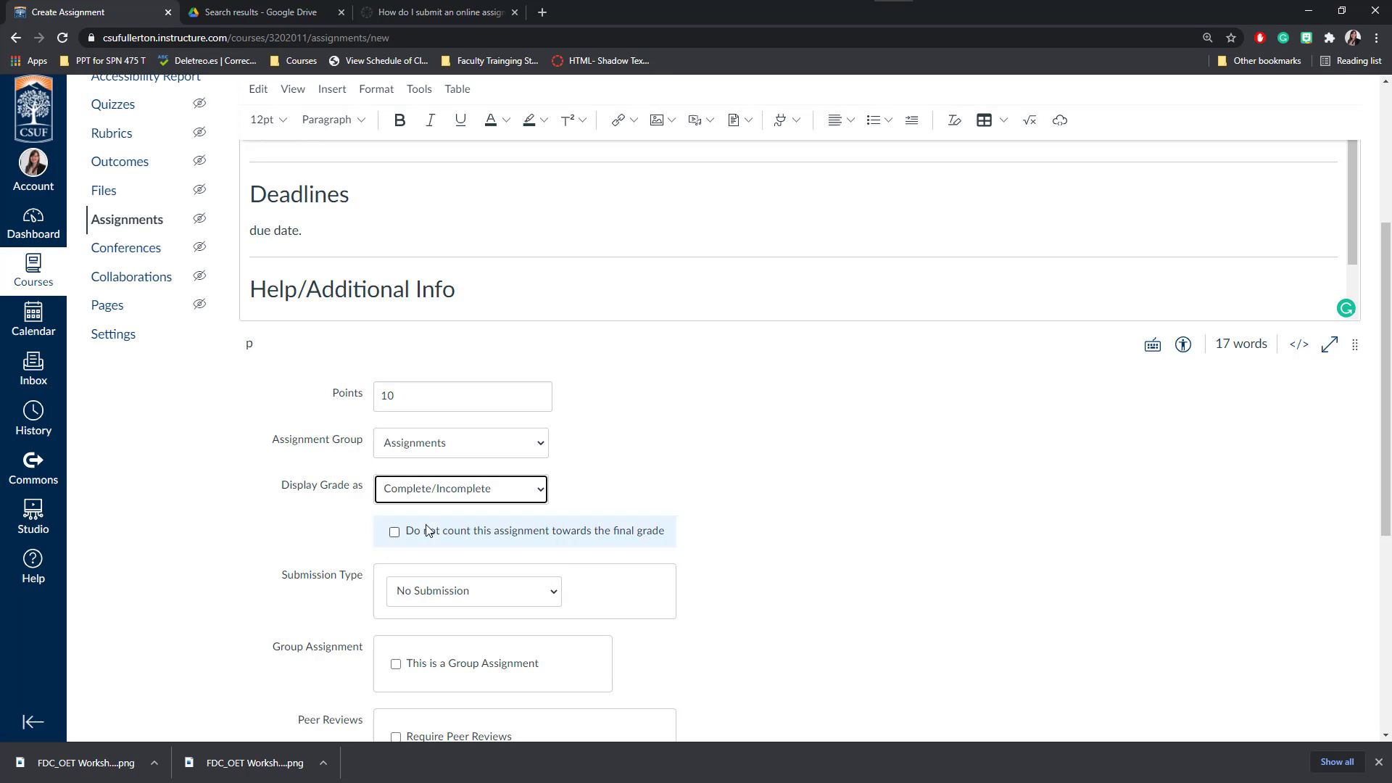
Step: Set the assignment's submission type to Online
scroll(315, 525, down, 2)
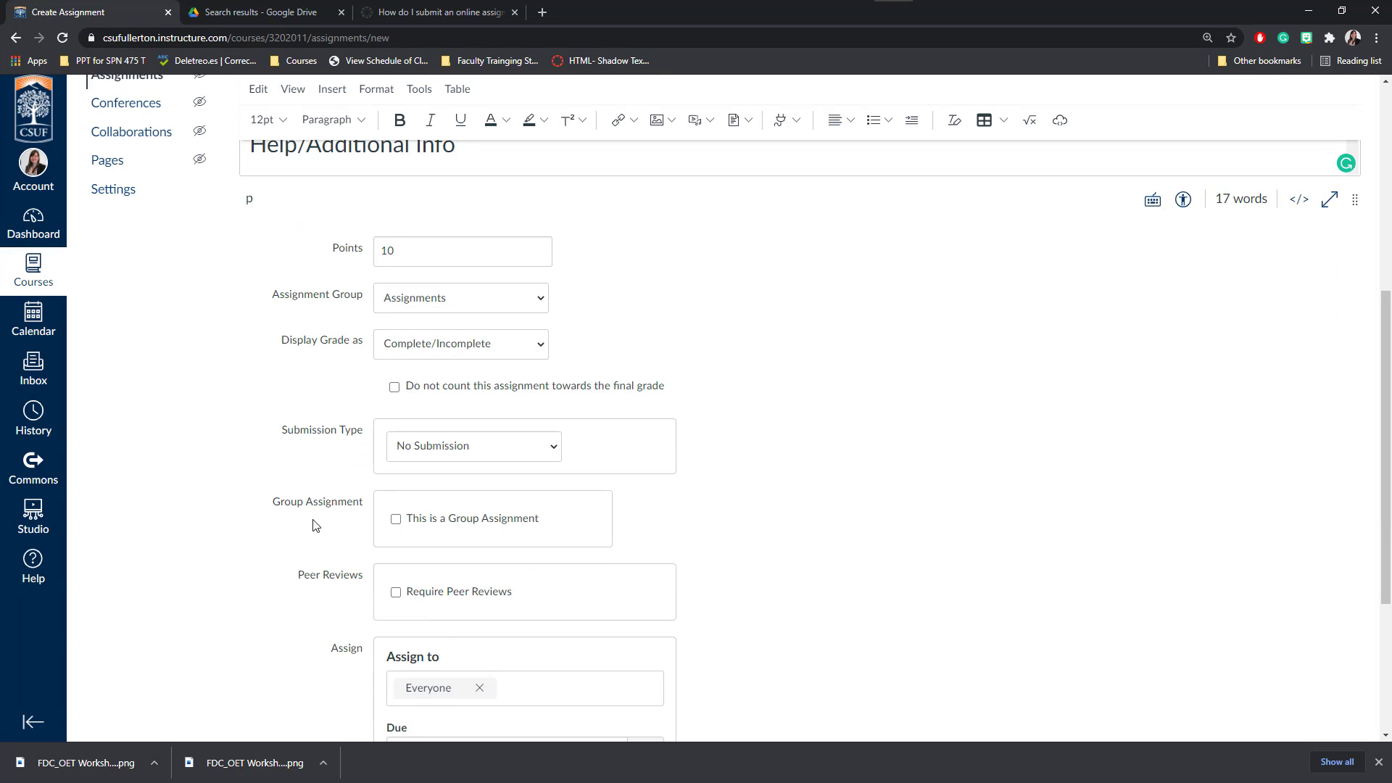
drag(275, 430, 366, 442)
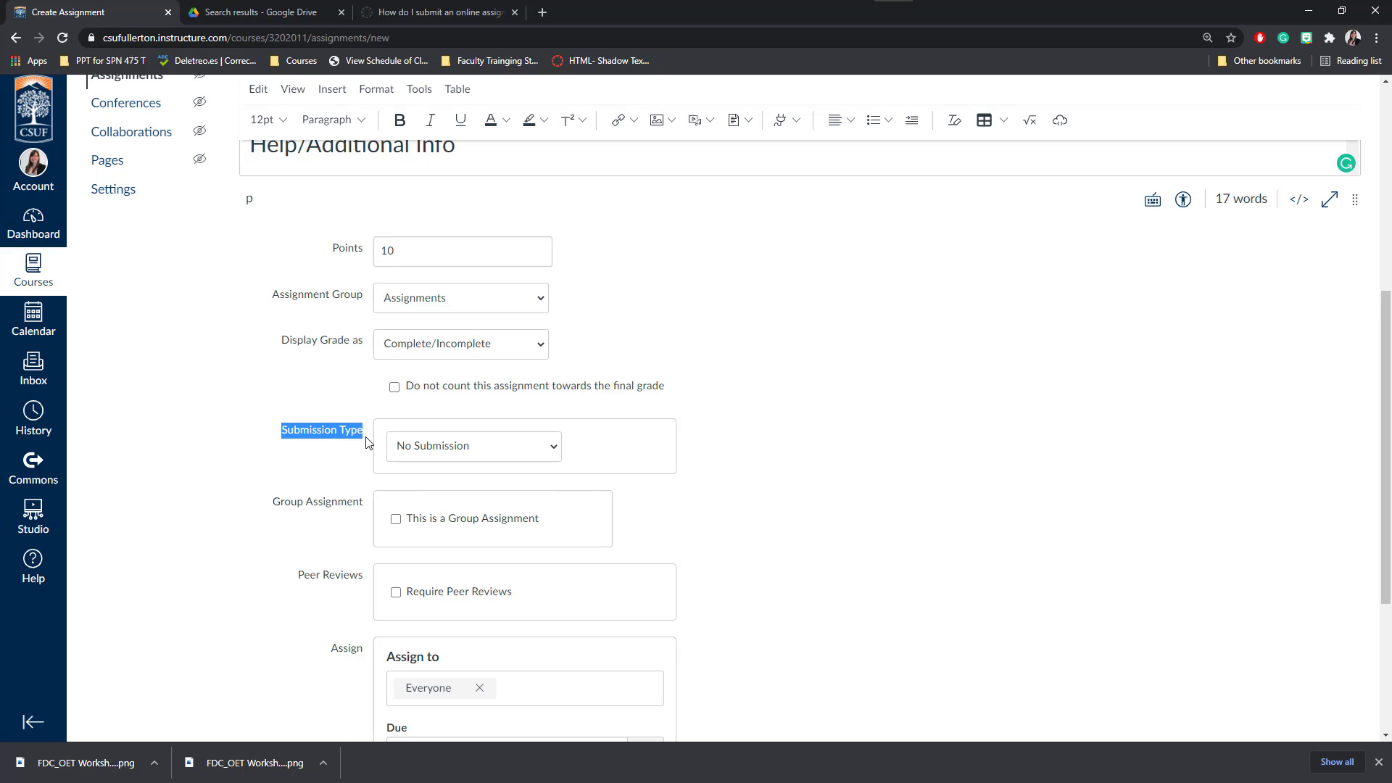
click(465, 448)
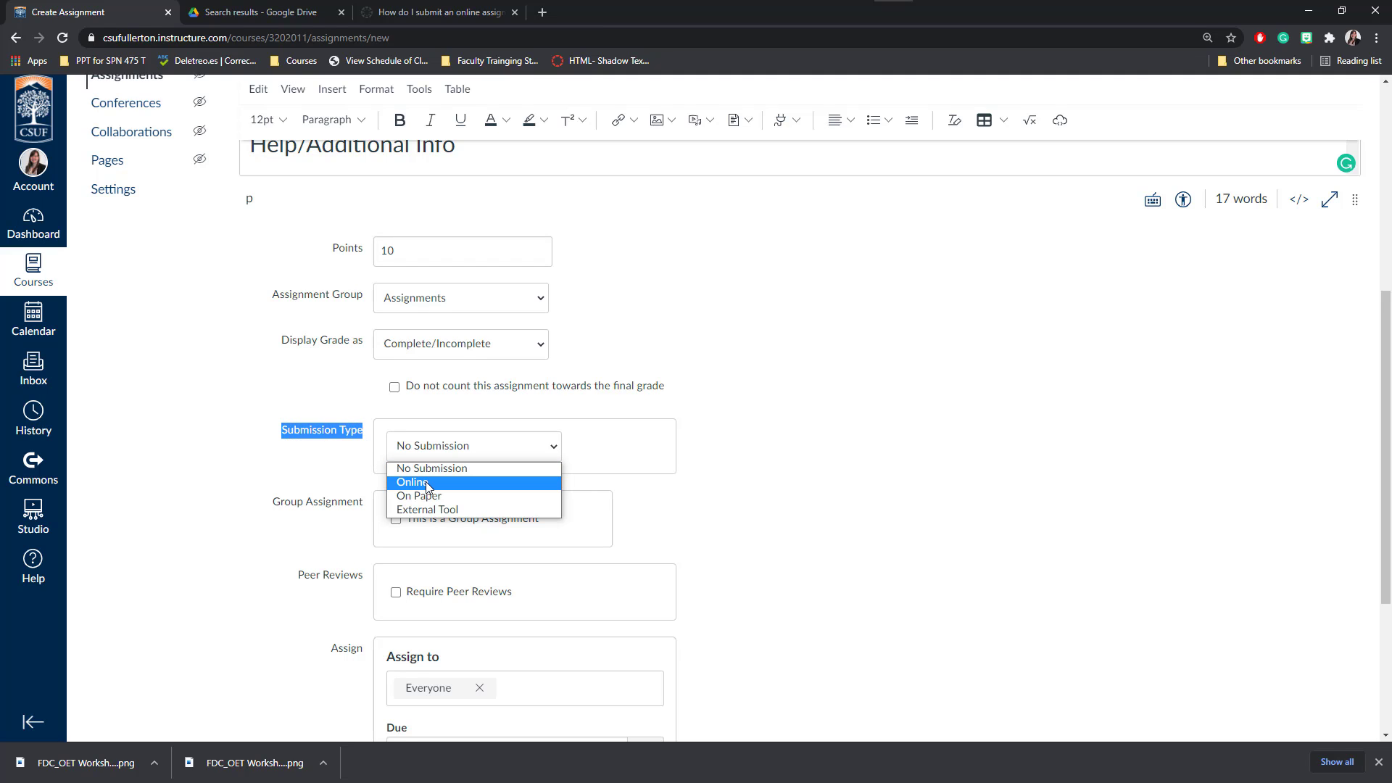
click(427, 482)
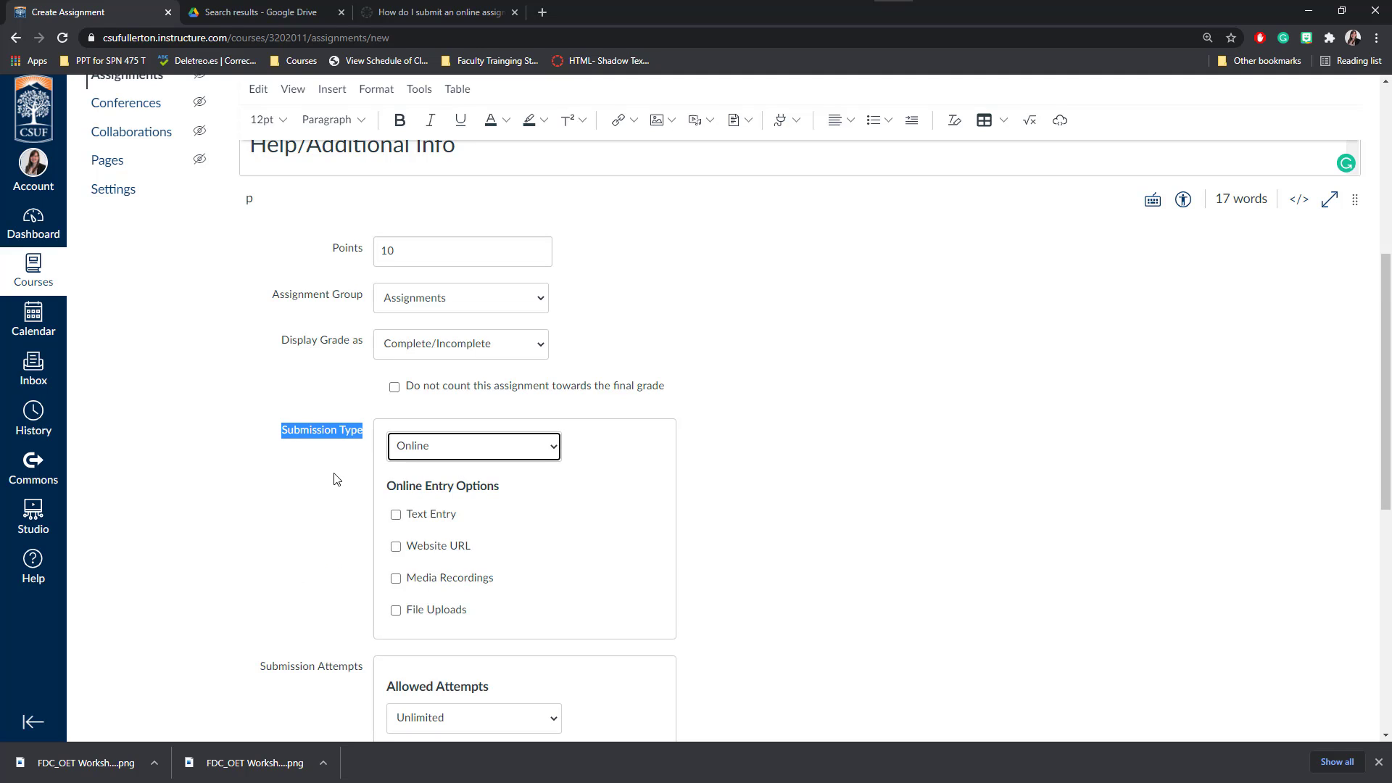
click(382, 484)
Step: Accept File Uploads as the only online entry option and restrict the upload file types to doc,docx,pdf
scroll(382, 484, down, 1)
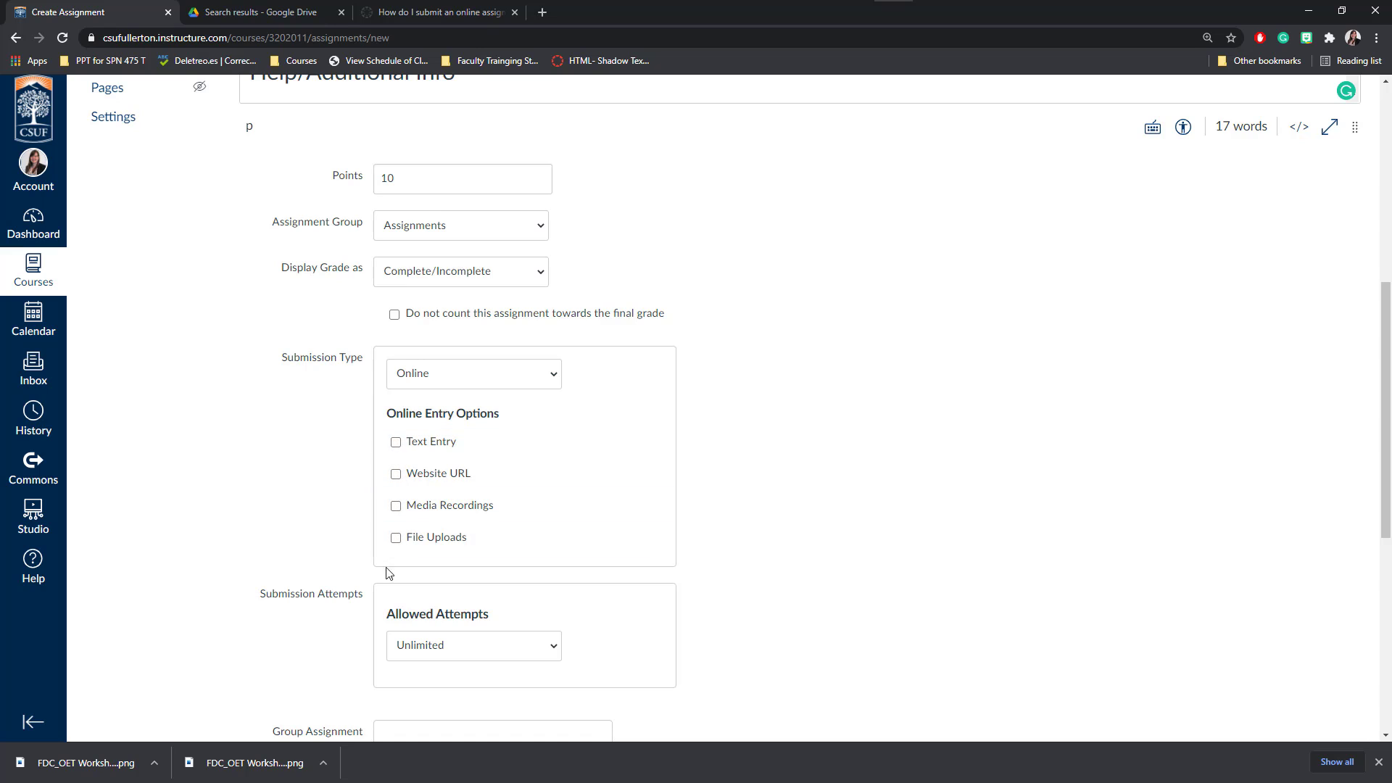
click(396, 540)
click(411, 570)
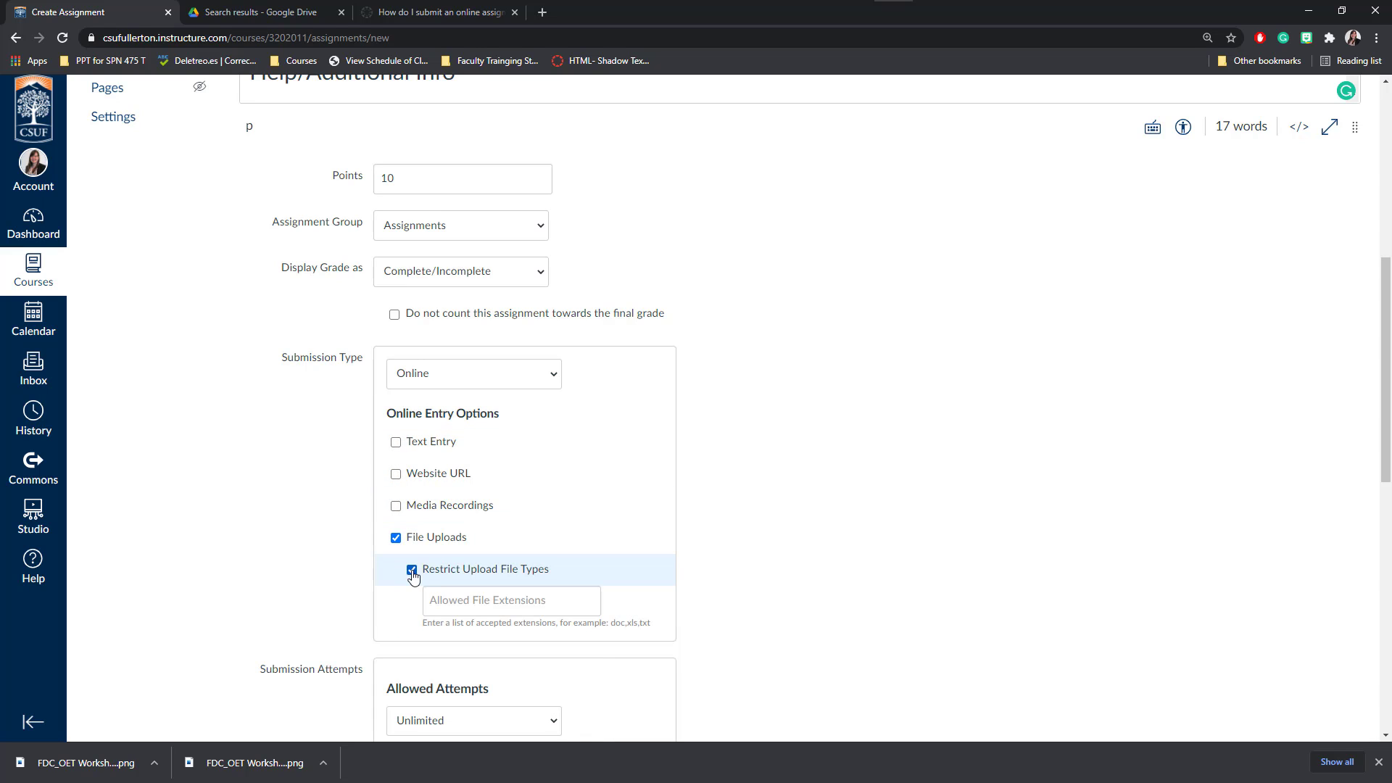
click(467, 599)
click(484, 638)
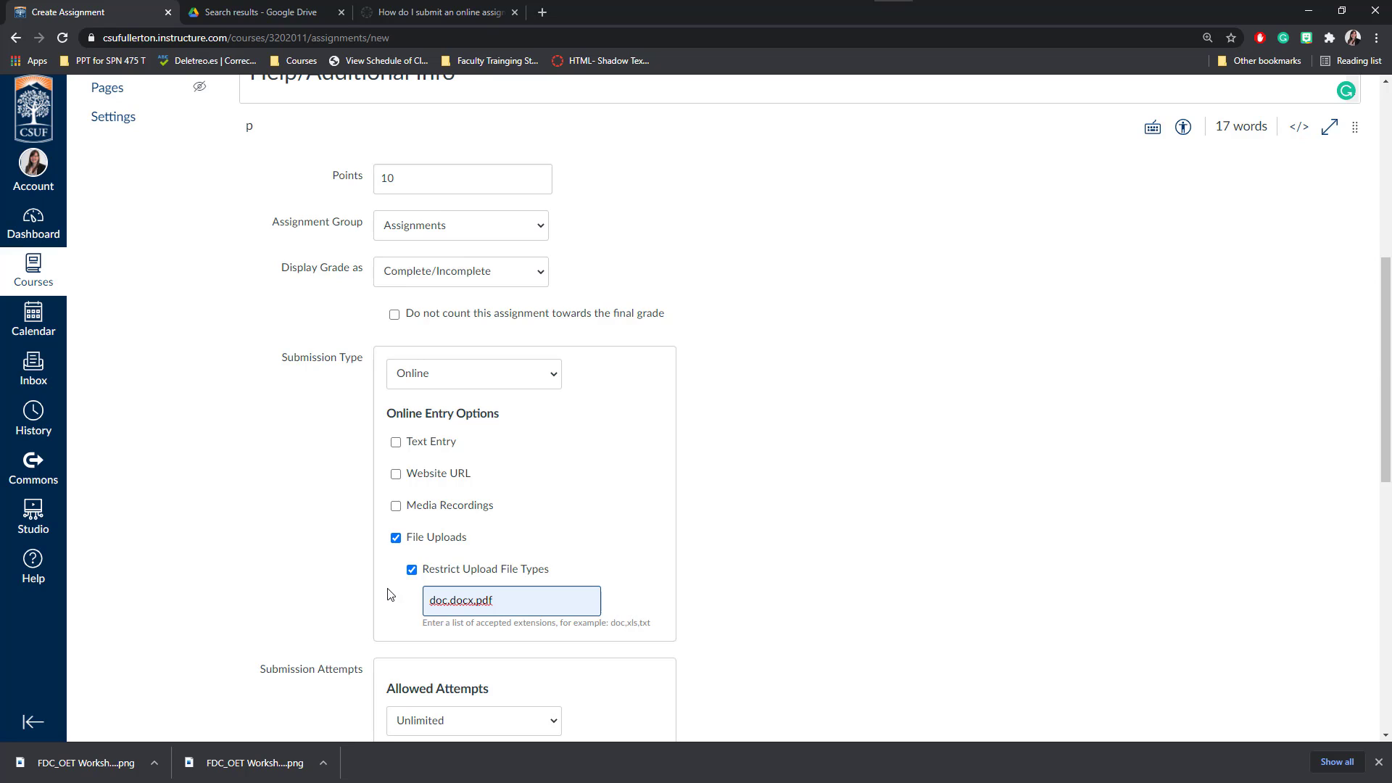
click(396, 509)
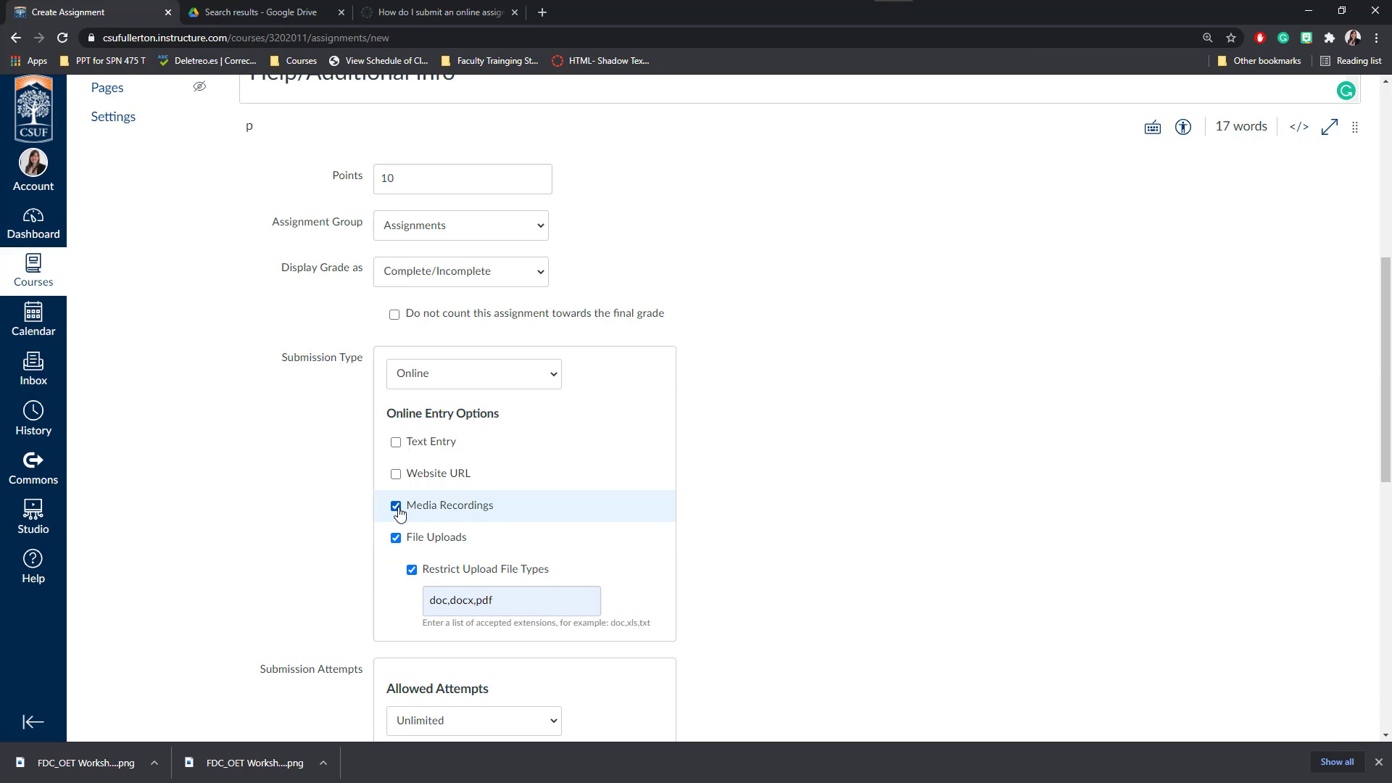
click(397, 507)
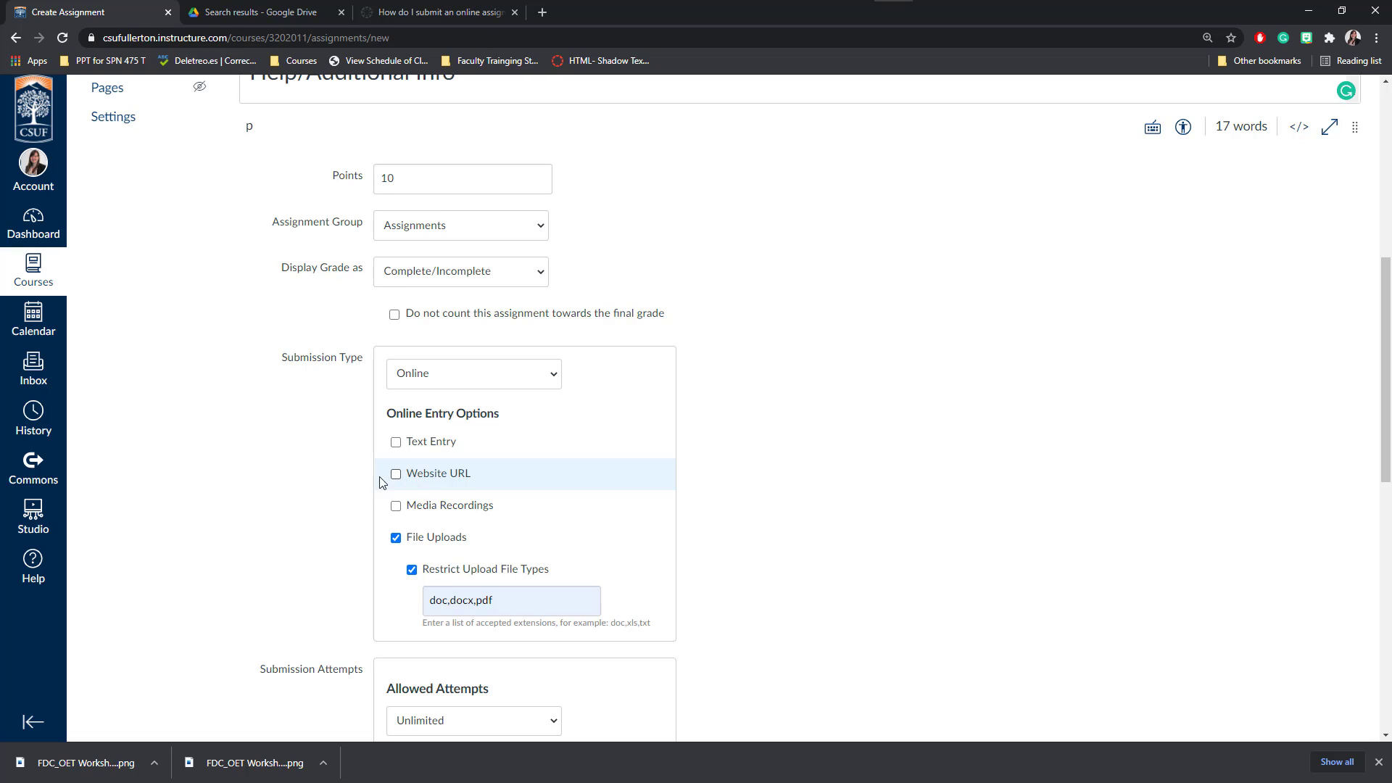
Step: Limit the allowed submission attempts to 1
scroll(366, 484, down, 4)
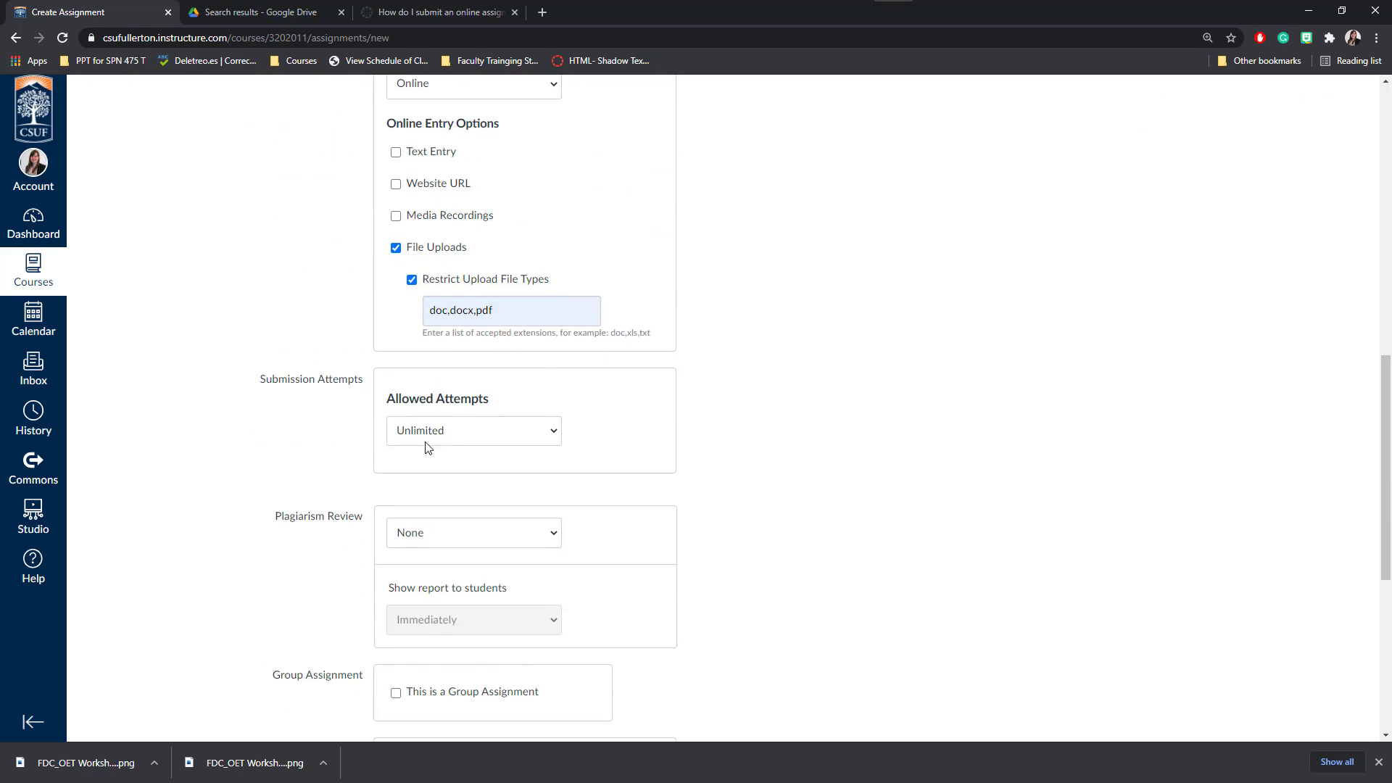
click(461, 436)
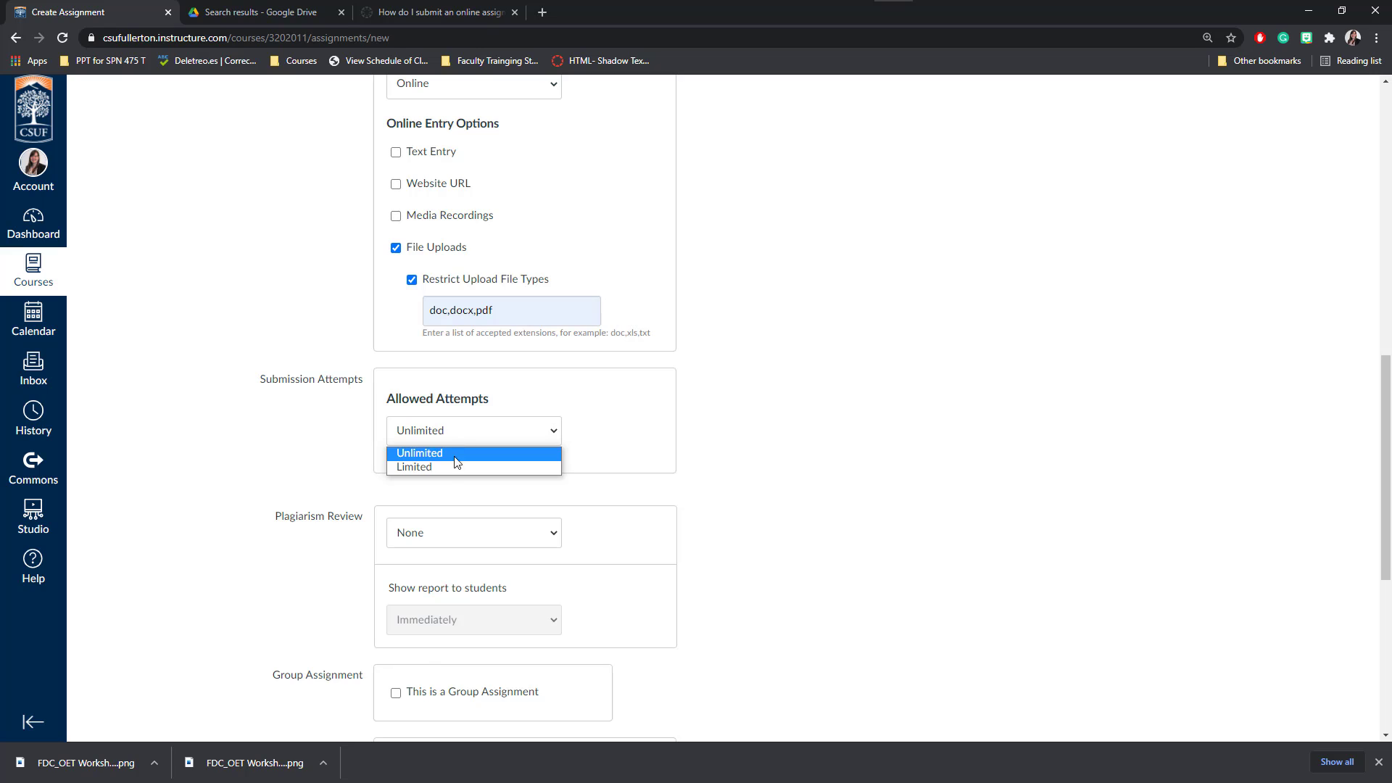
click(455, 468)
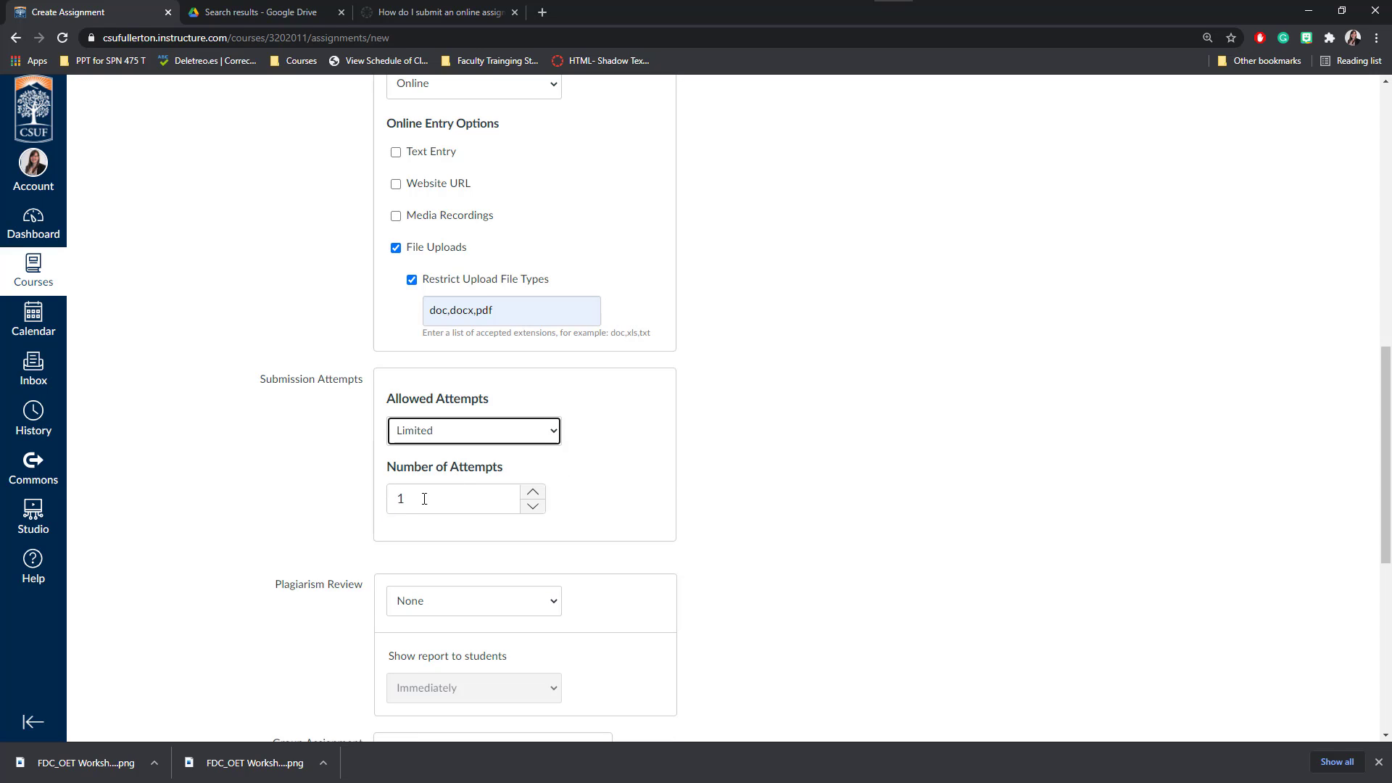
click(532, 495)
click(531, 495)
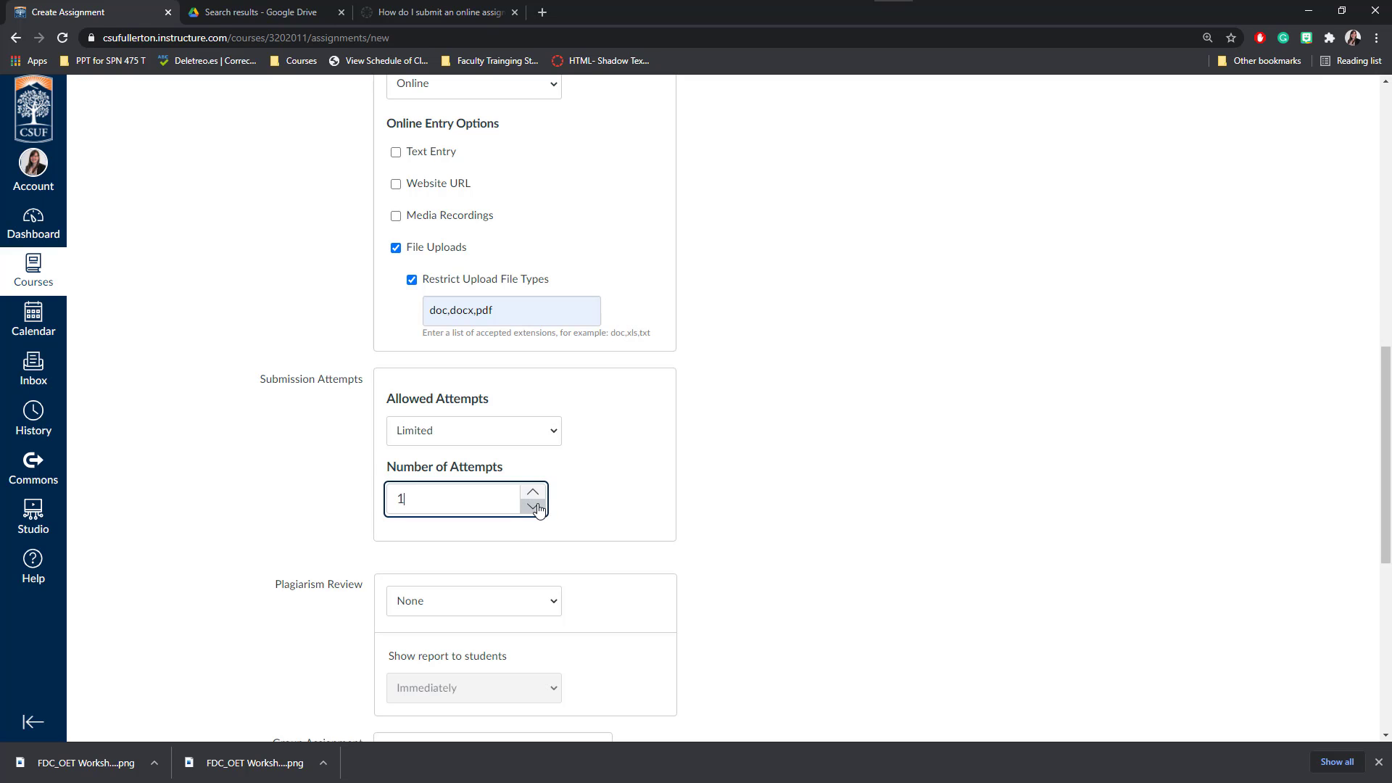
click(622, 492)
Step: Set the assignment's plagiarism review to Turnitin, keeping its default comparison and similarity report options
scroll(358, 476, down, 1)
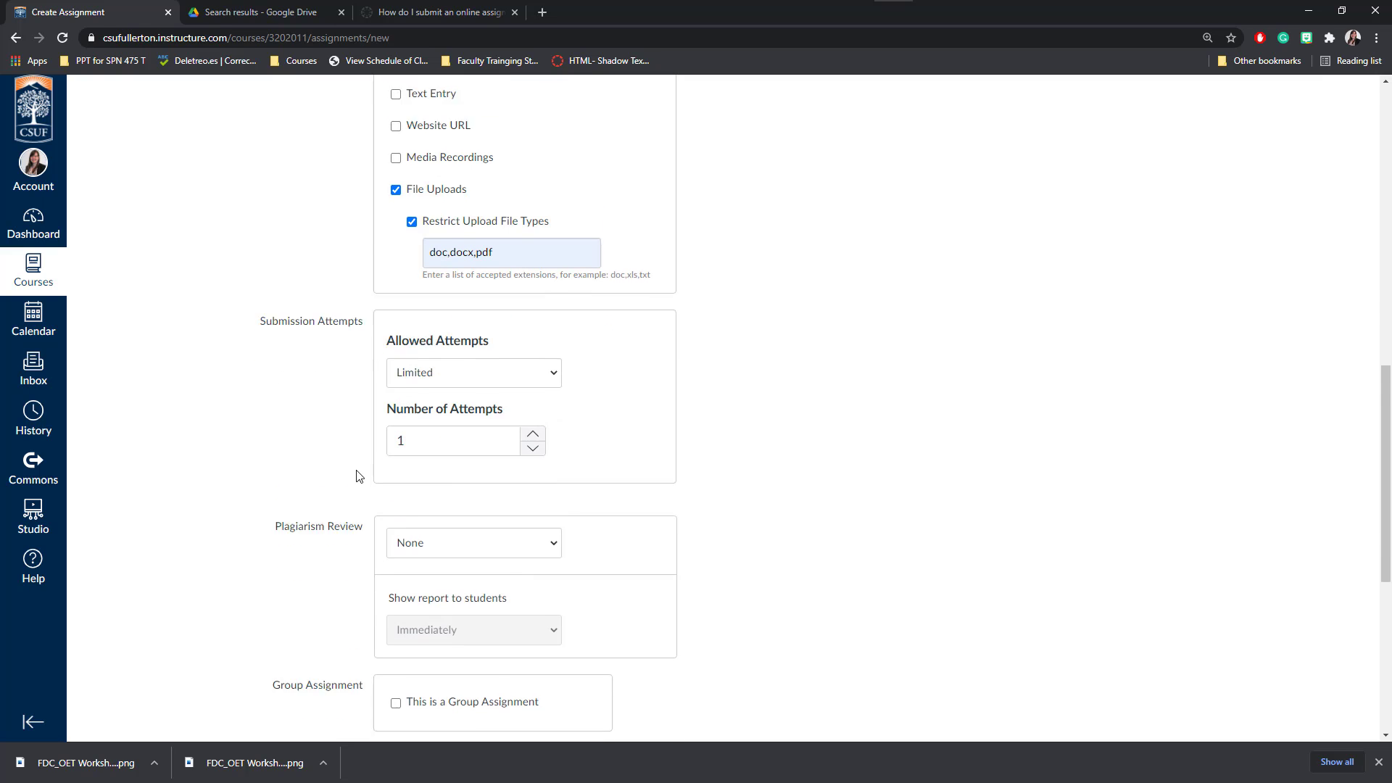
scroll(358, 475, down, 1)
scroll(358, 476, down, 1)
click(450, 394)
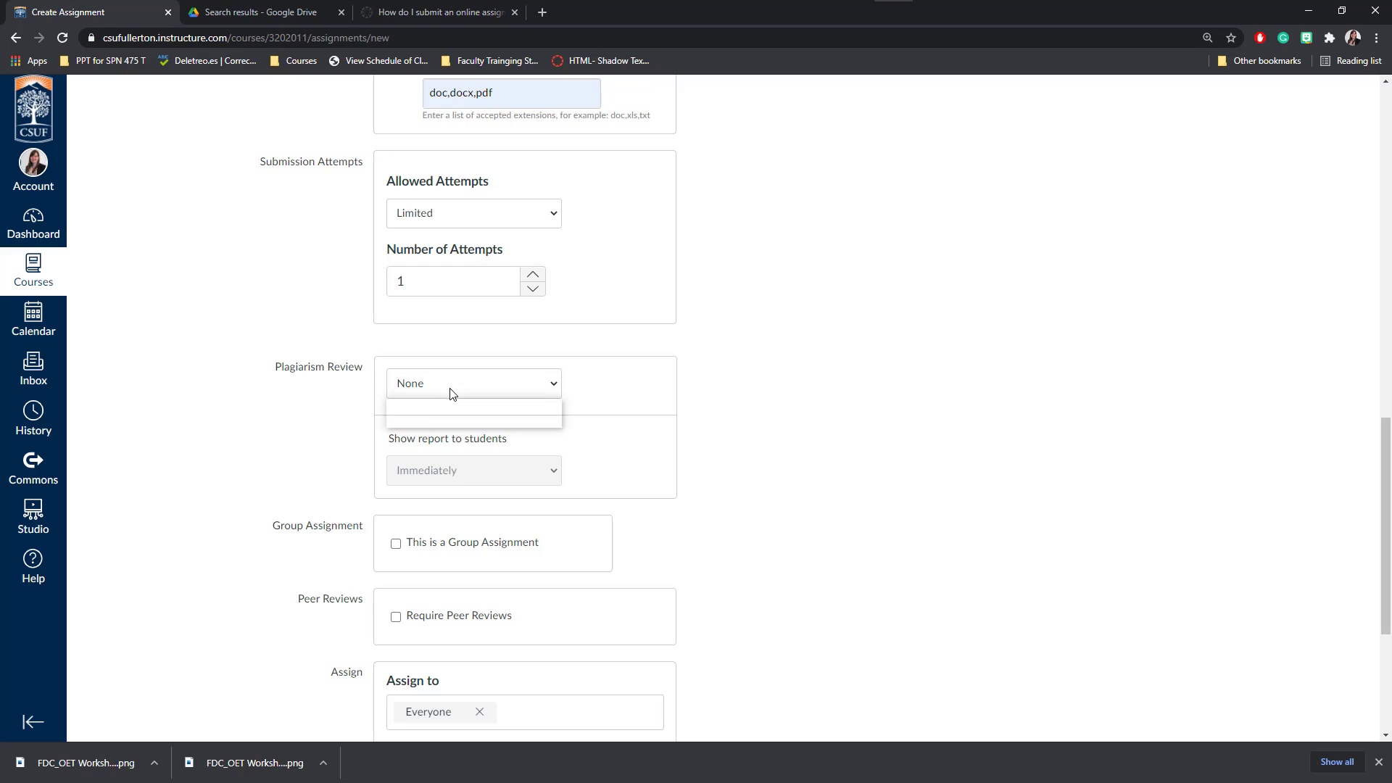
click(448, 419)
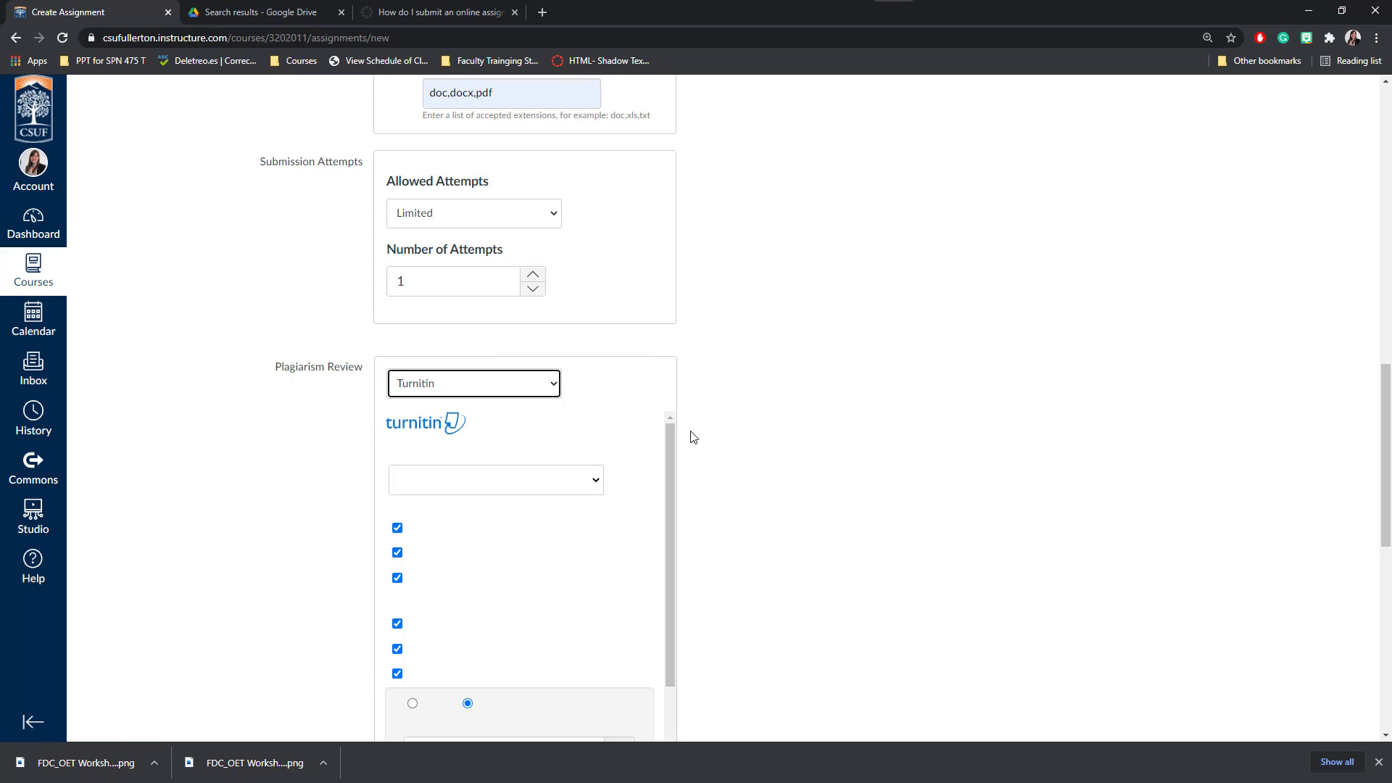
scroll(619, 389, down, 5)
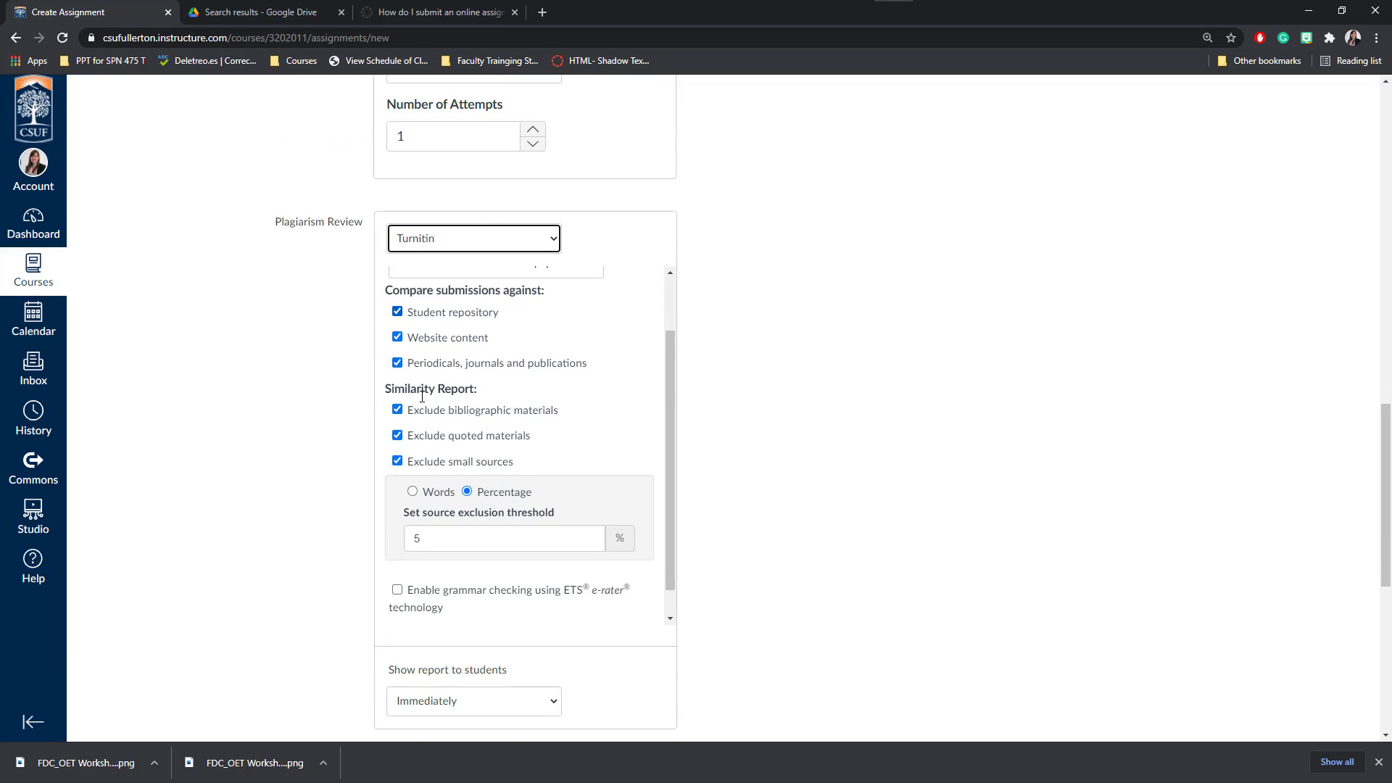
scroll(364, 406, down, 4)
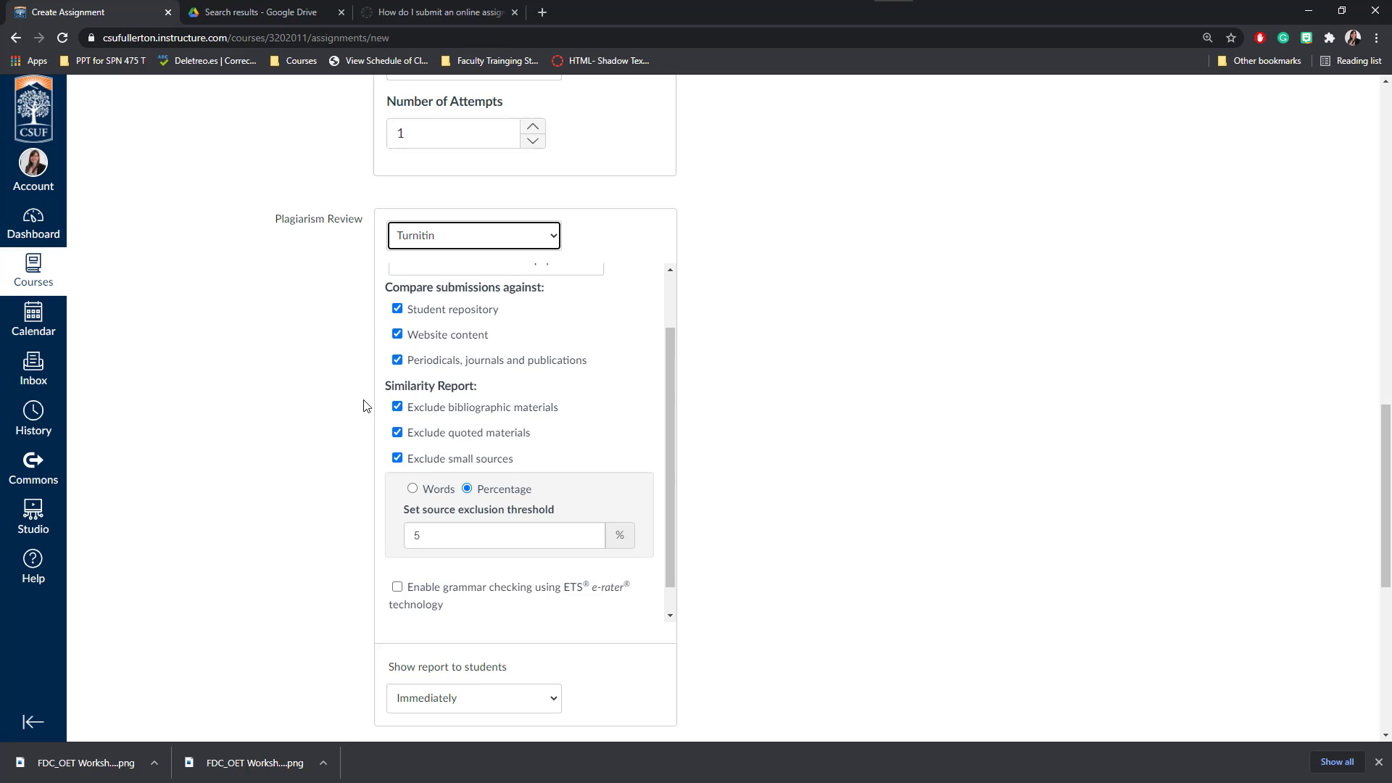
scroll(365, 406, down, 2)
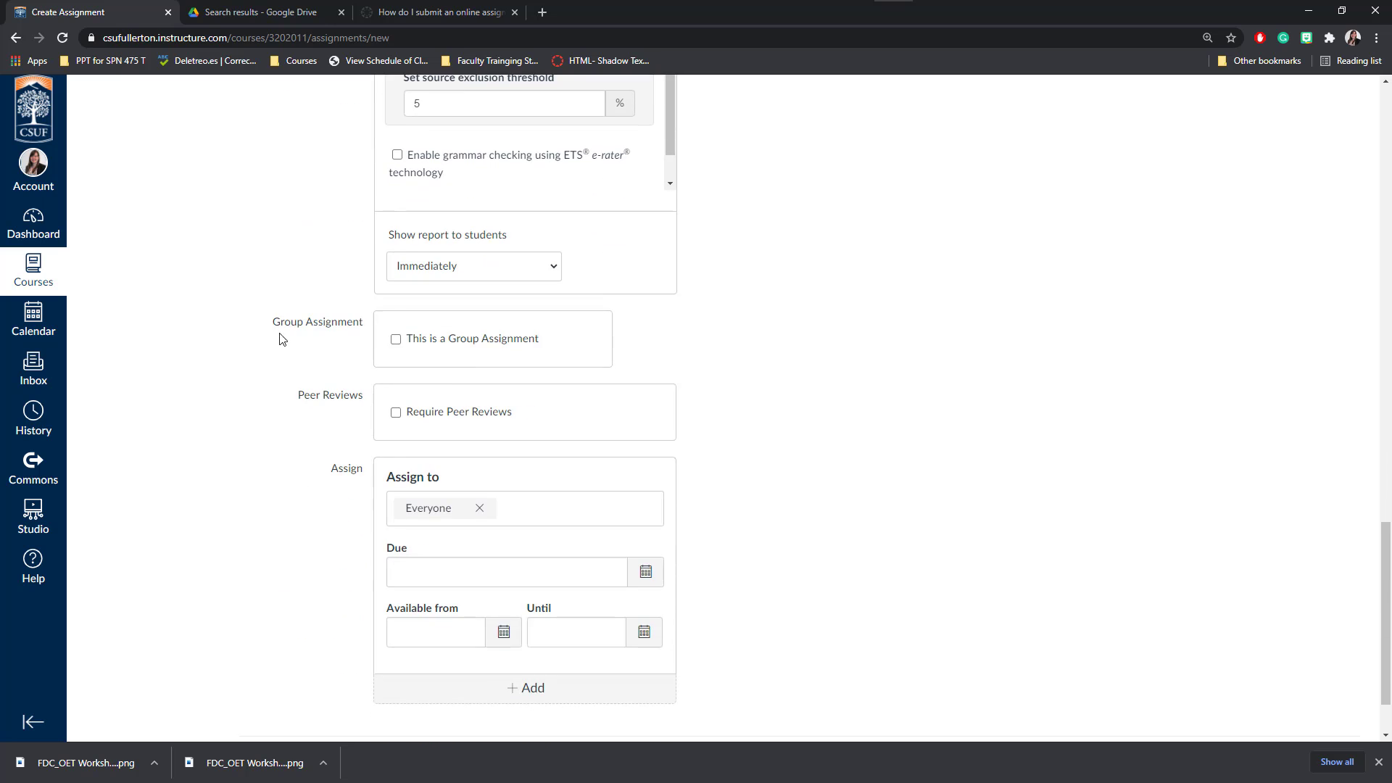
Step: Try the group assignment option with grades assigned to each student individually, and turn the option back off
click(396, 340)
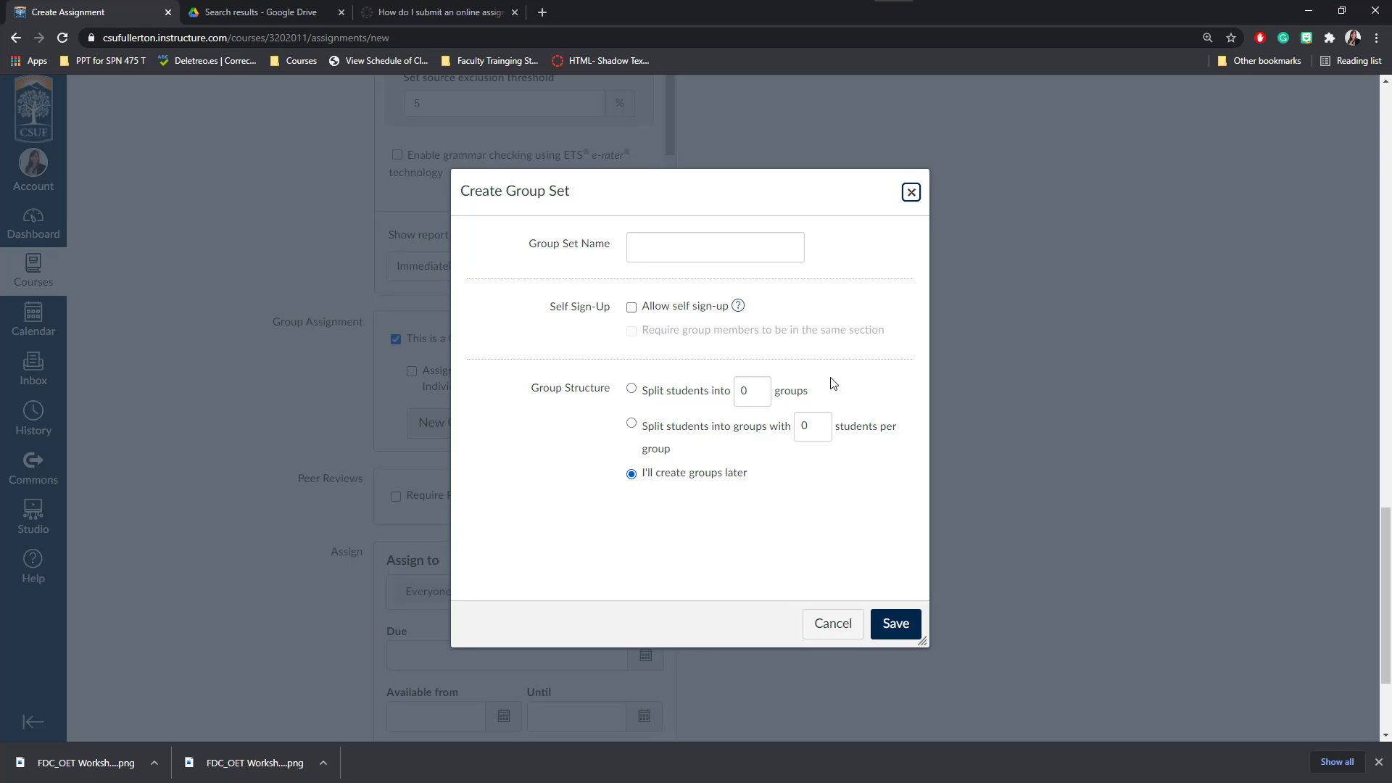
click(833, 636)
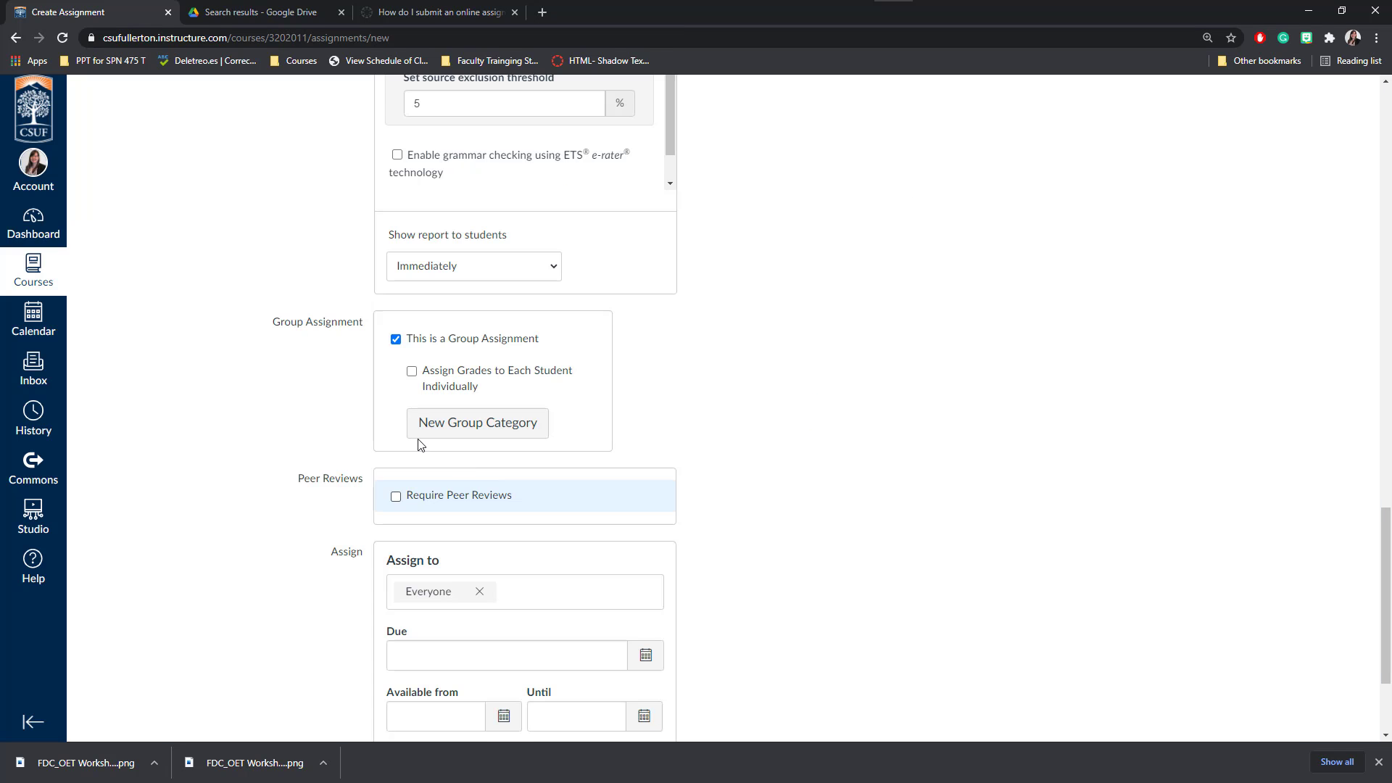
click(396, 340)
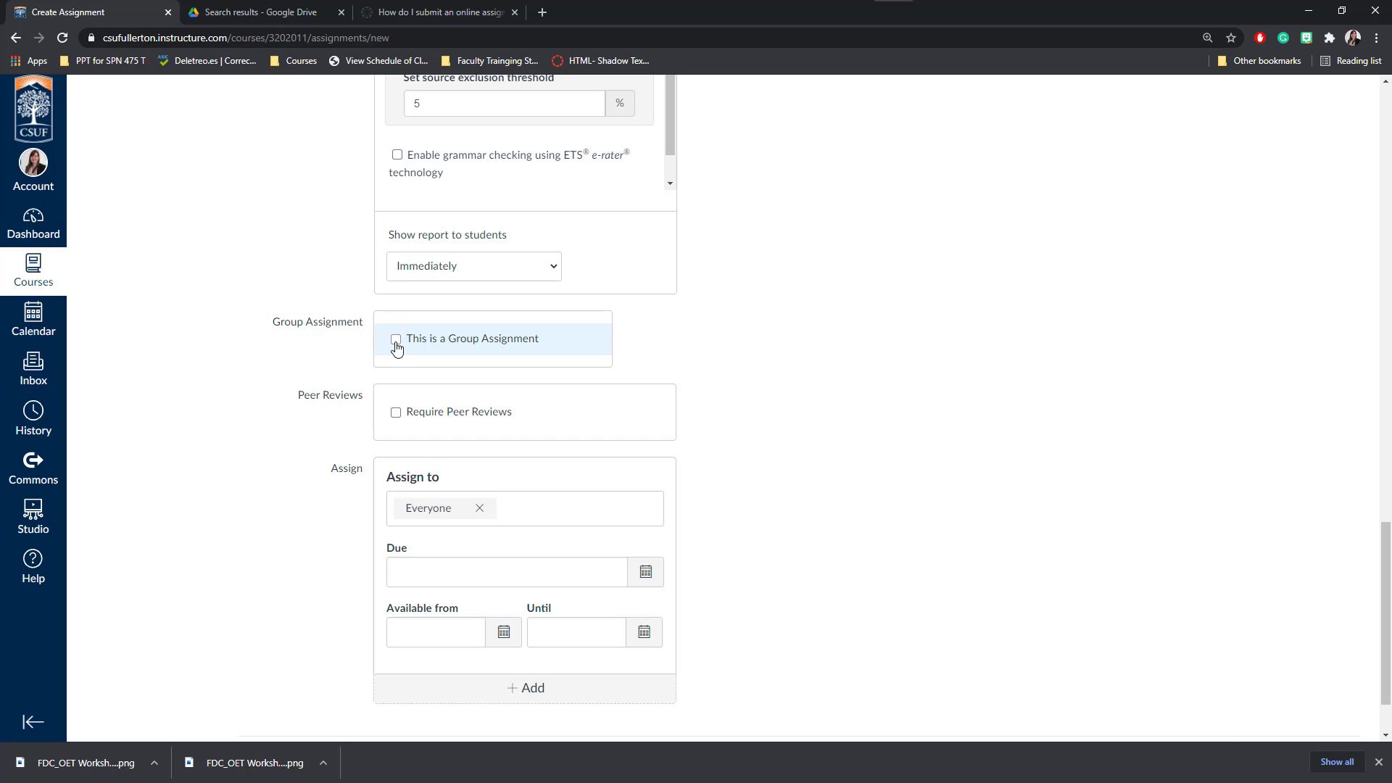
click(396, 339)
click(833, 624)
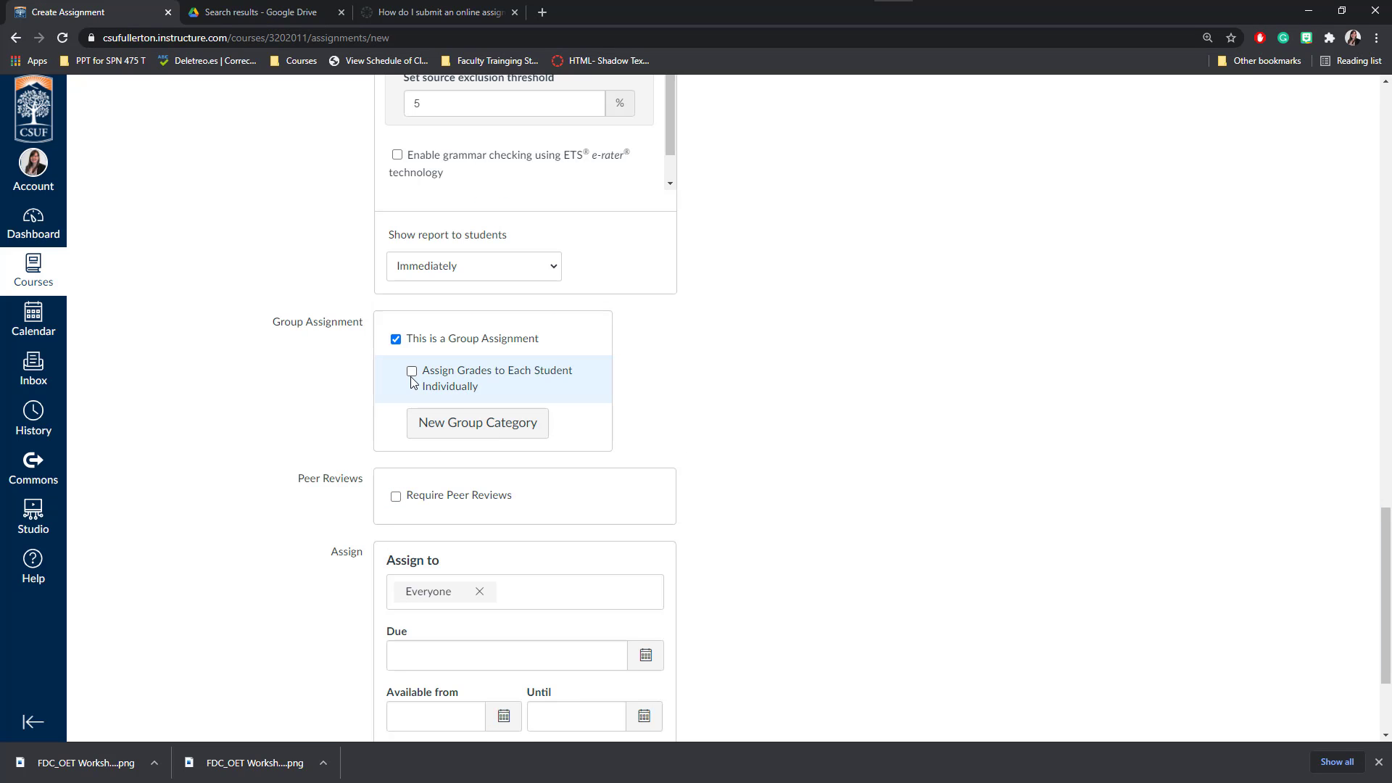
drag(433, 384, 422, 374)
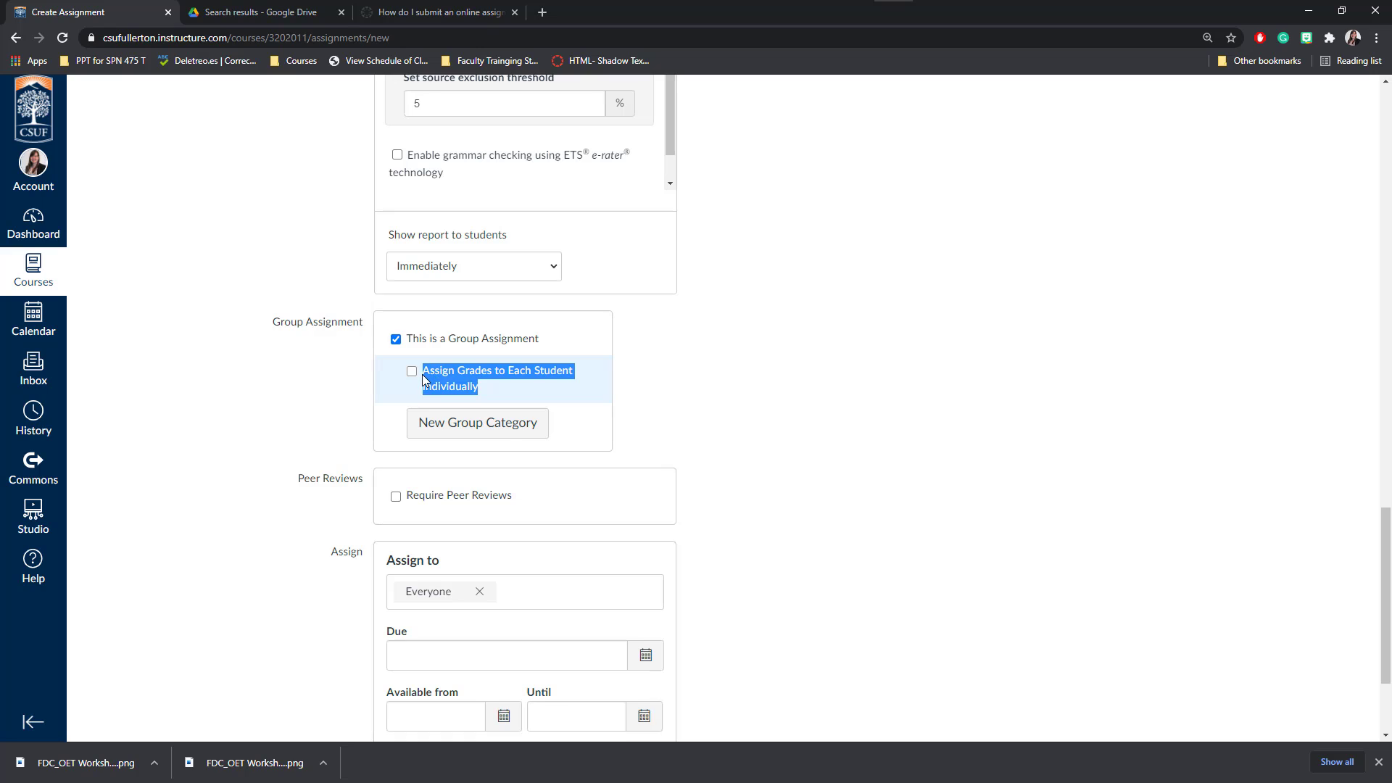
click(412, 372)
click(412, 373)
click(472, 368)
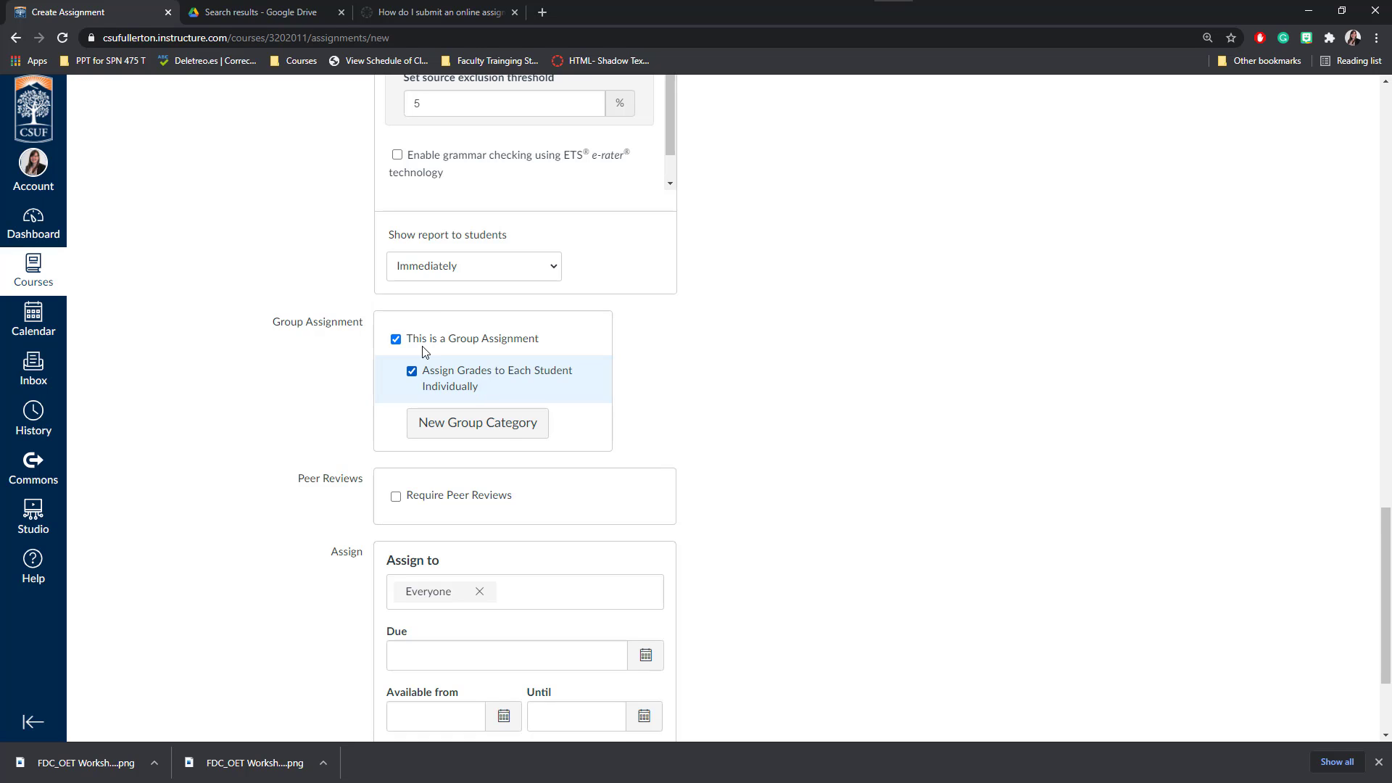
click(395, 339)
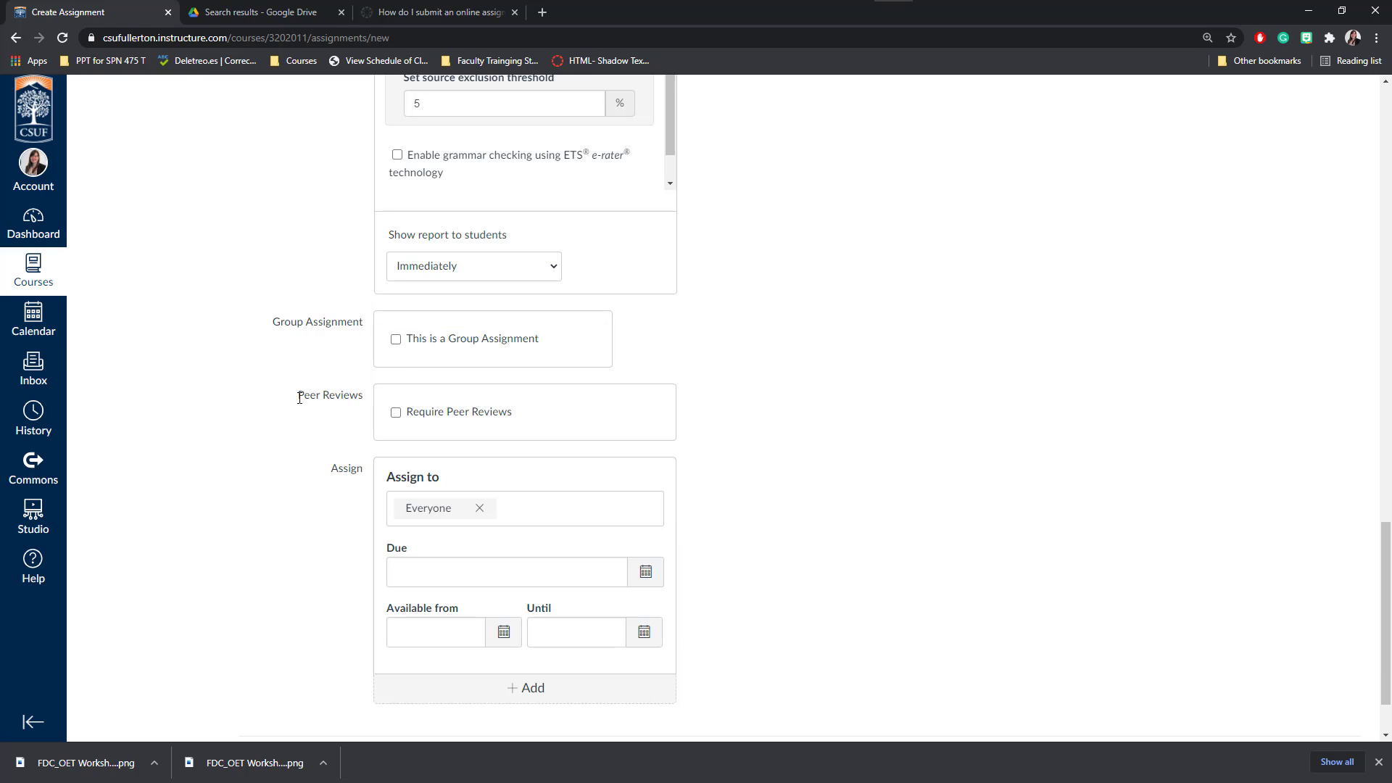
Step: Try requiring automatically assigned peer reviews with 1 review per user, and turn the requirement back off
scroll(366, 421, down, 1)
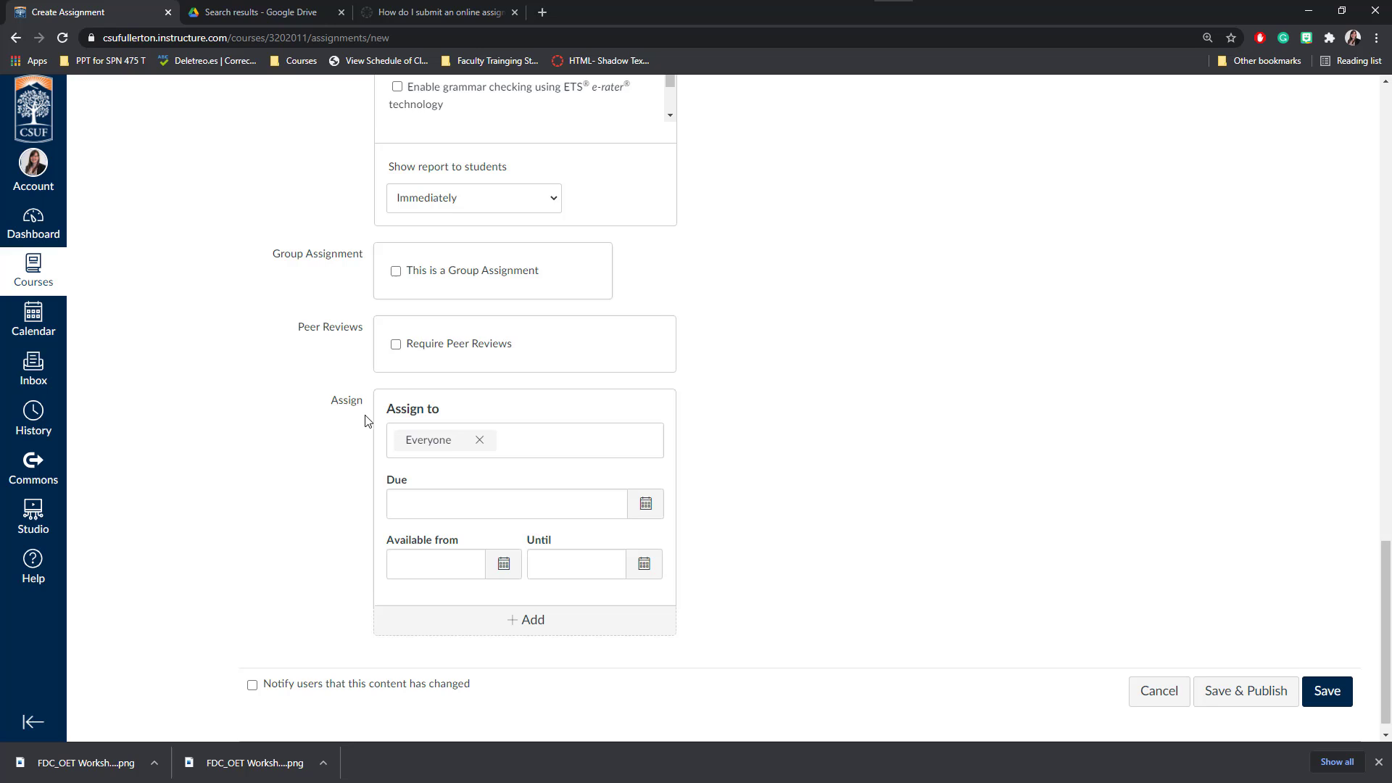
click(396, 345)
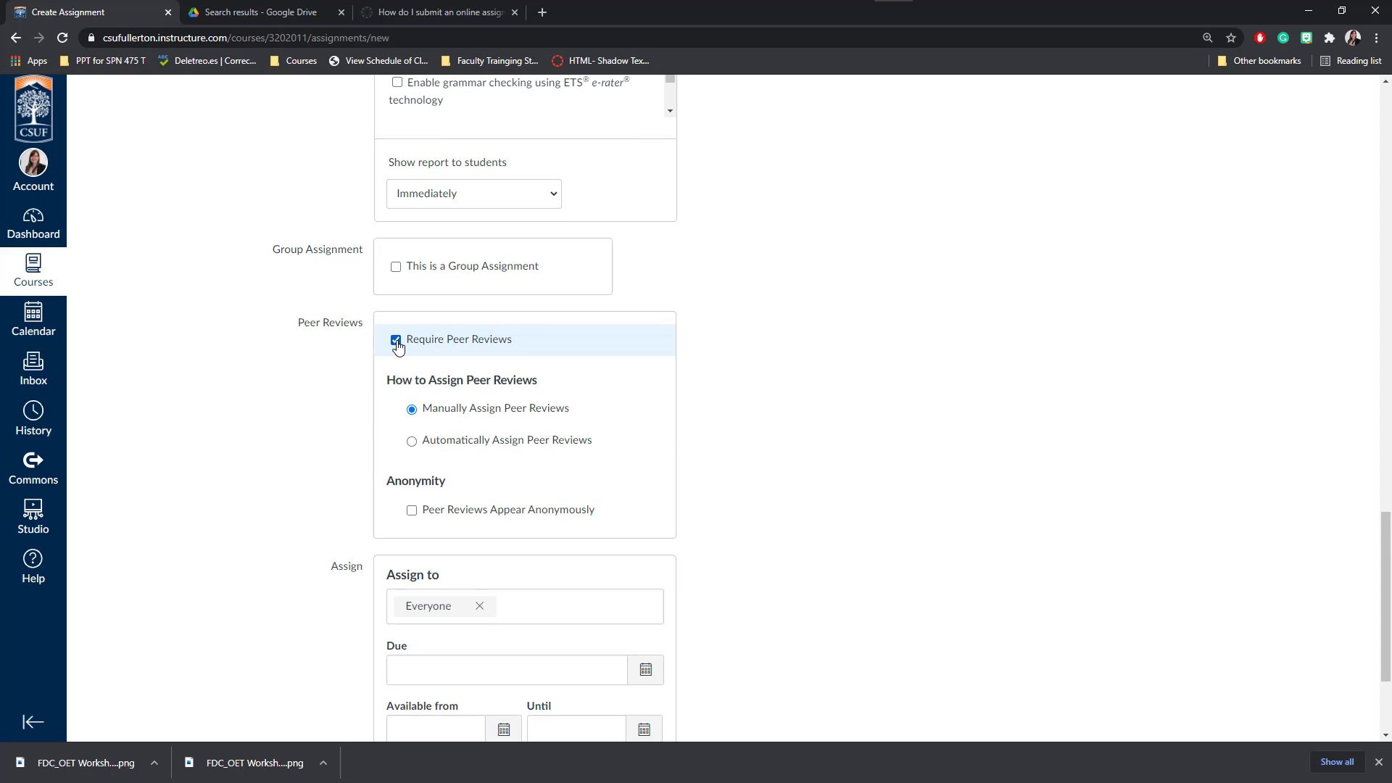
click(465, 444)
drag(451, 504, 410, 510)
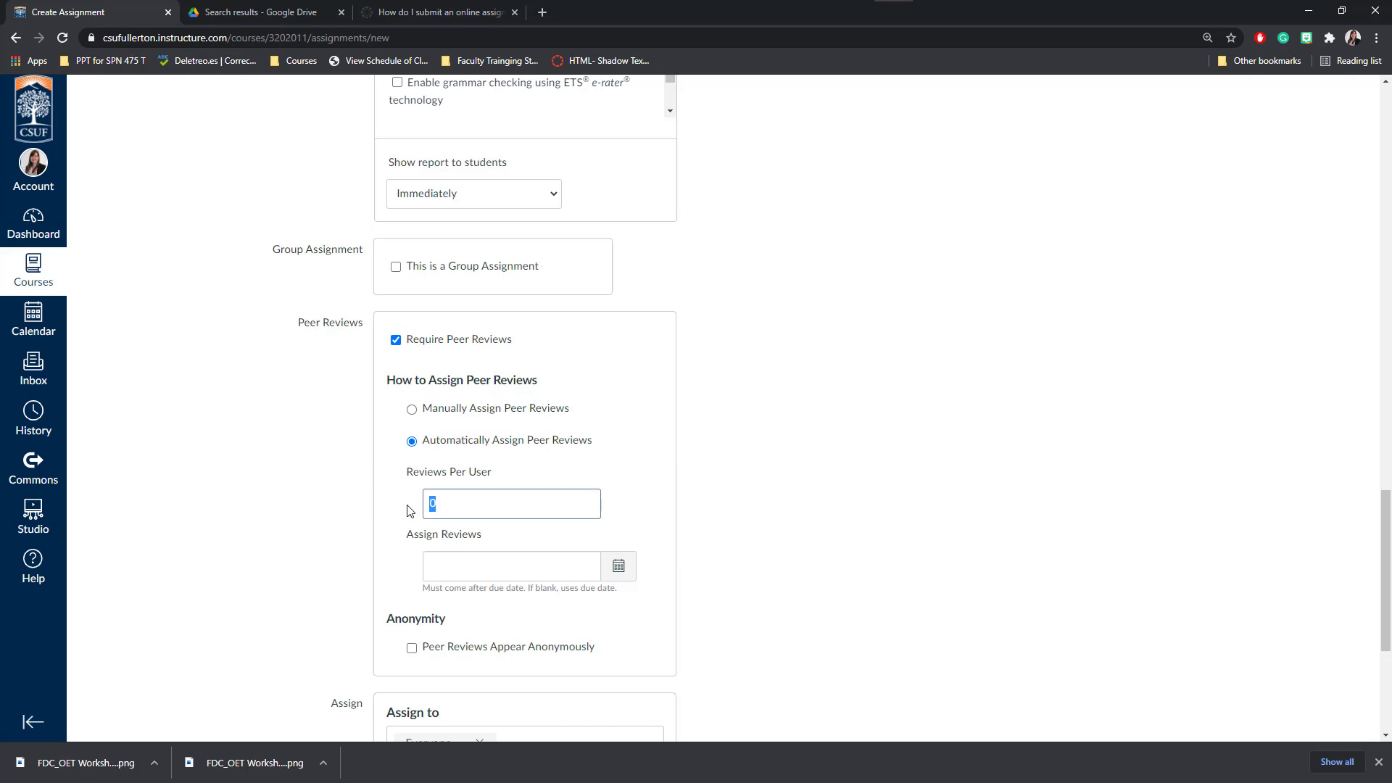
text(1)
click(578, 568)
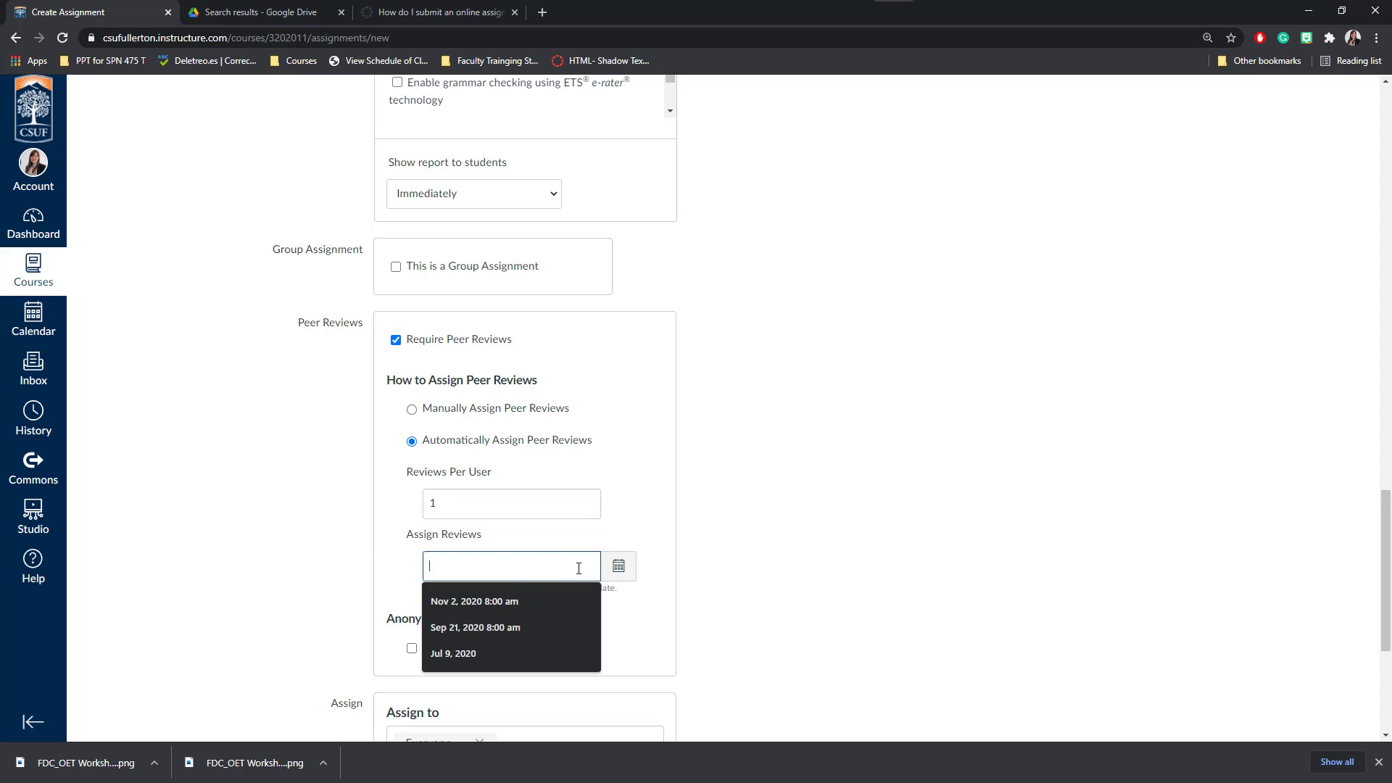
drag(410, 534, 489, 545)
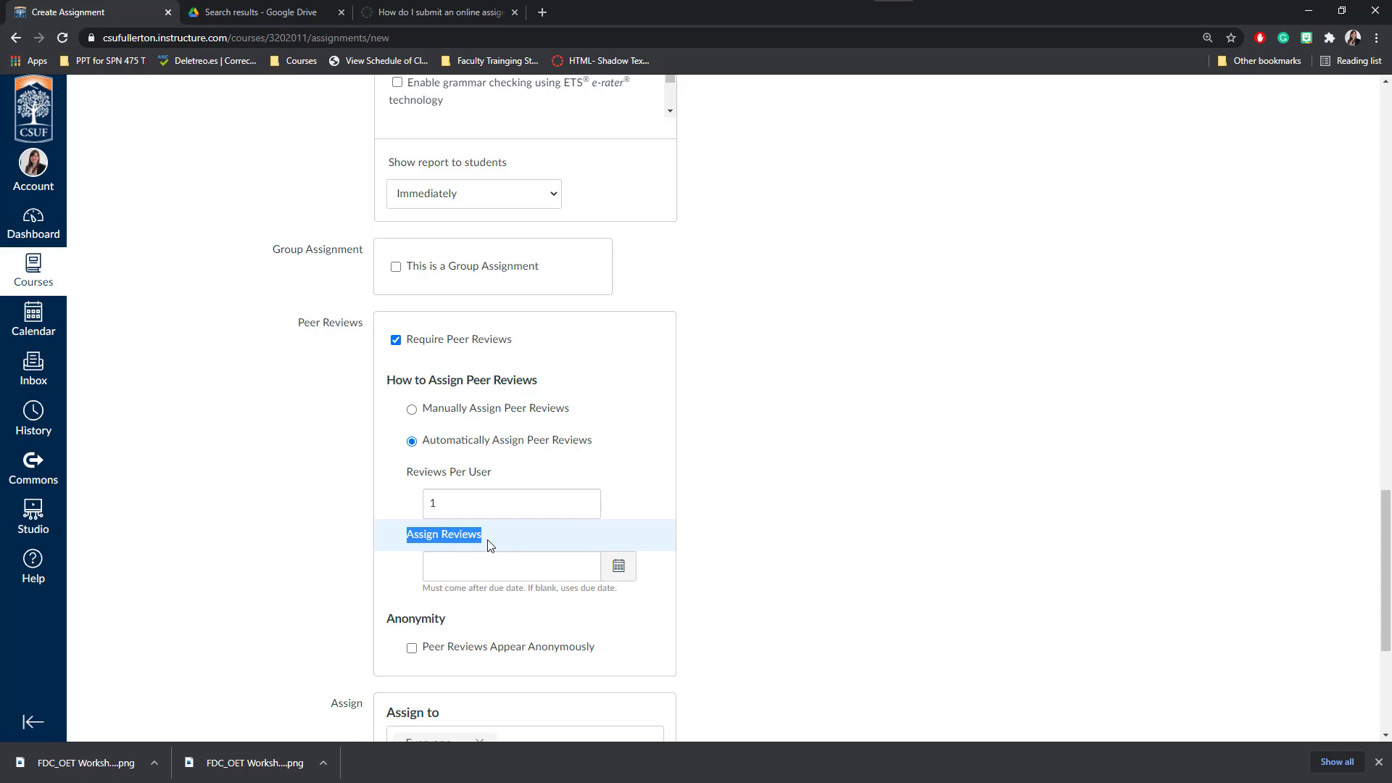
scroll(674, 547, down, 3)
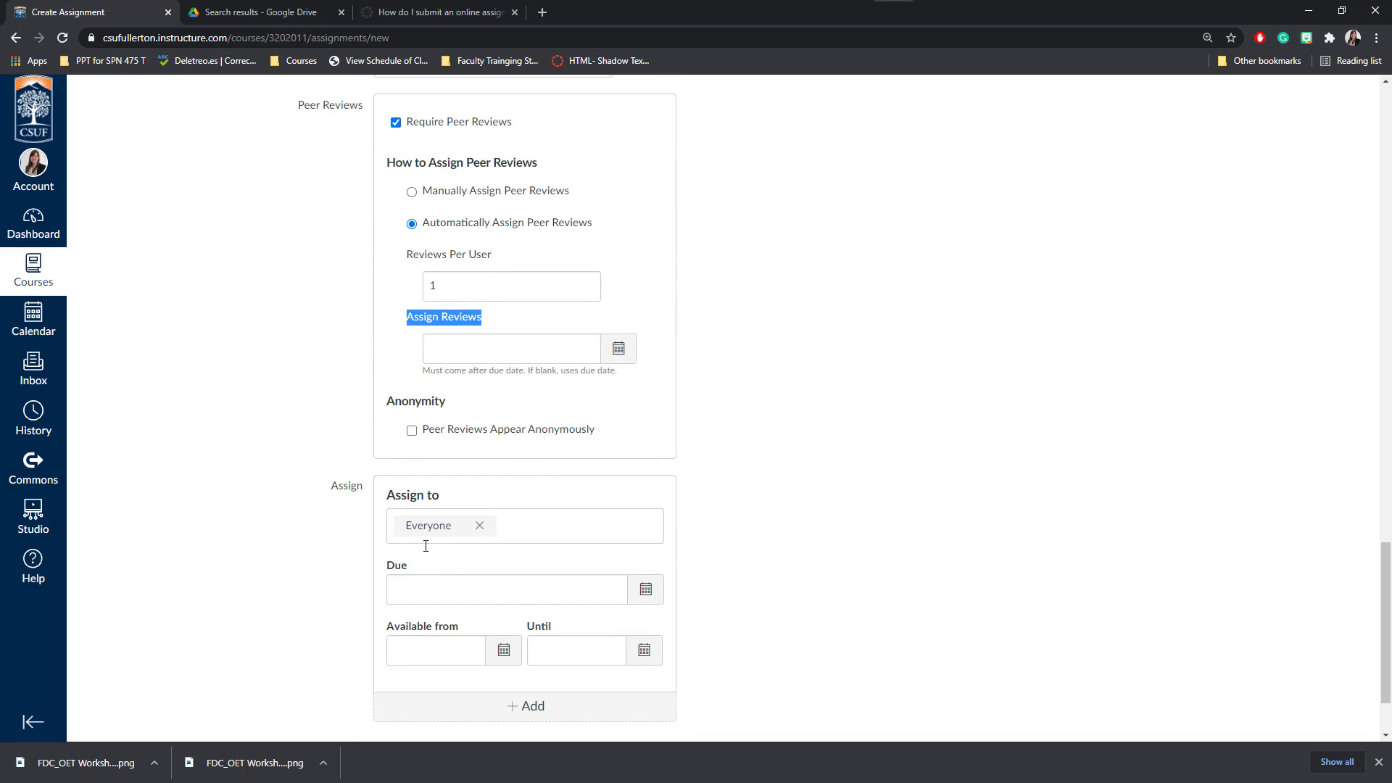
scroll(320, 528, up, 2)
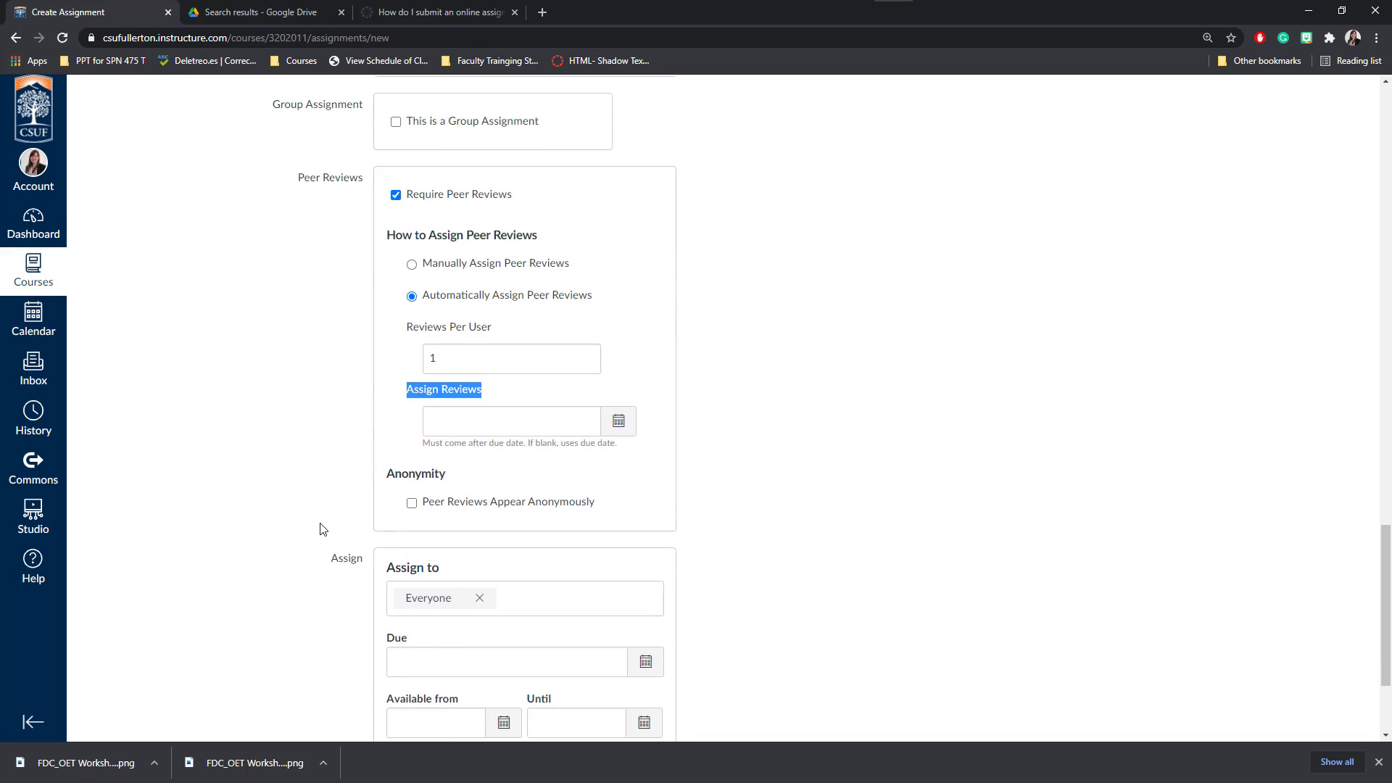
click(410, 443)
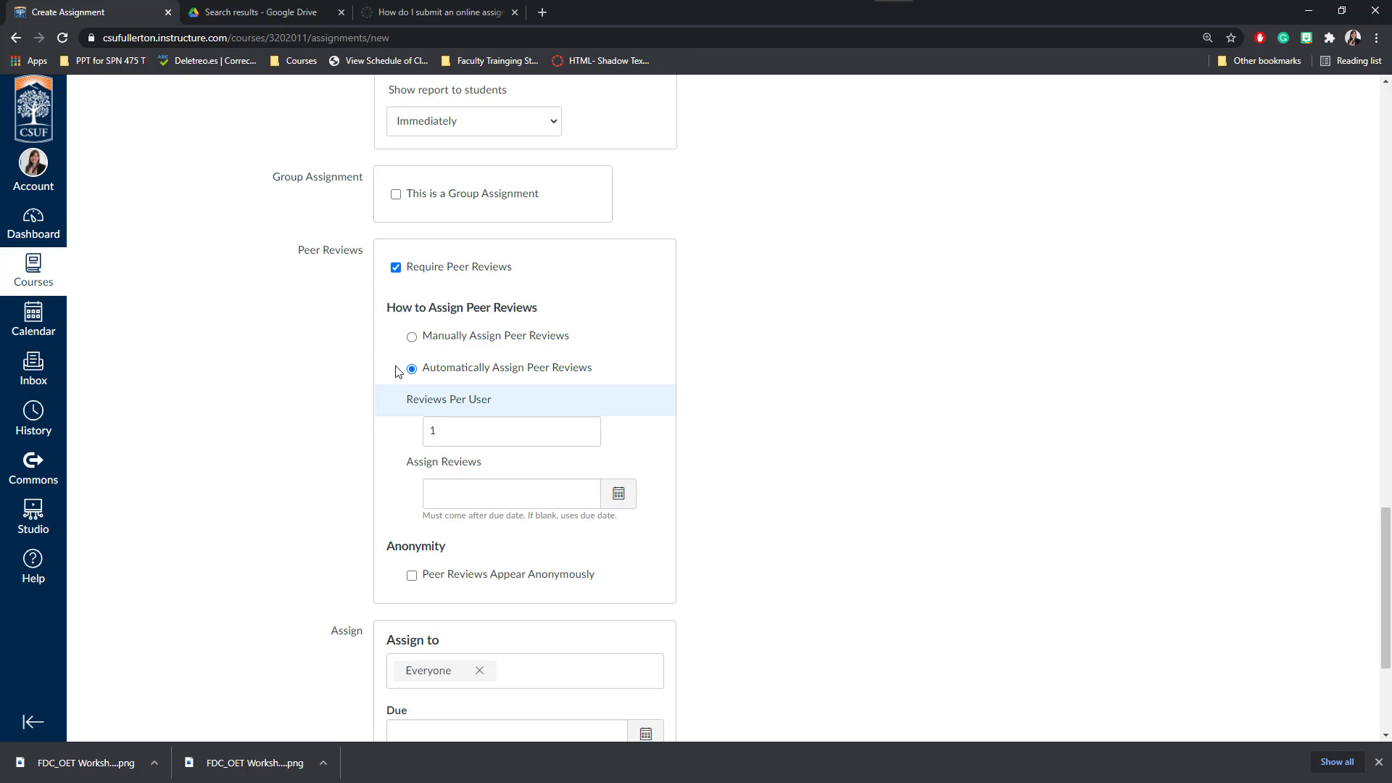
click(395, 267)
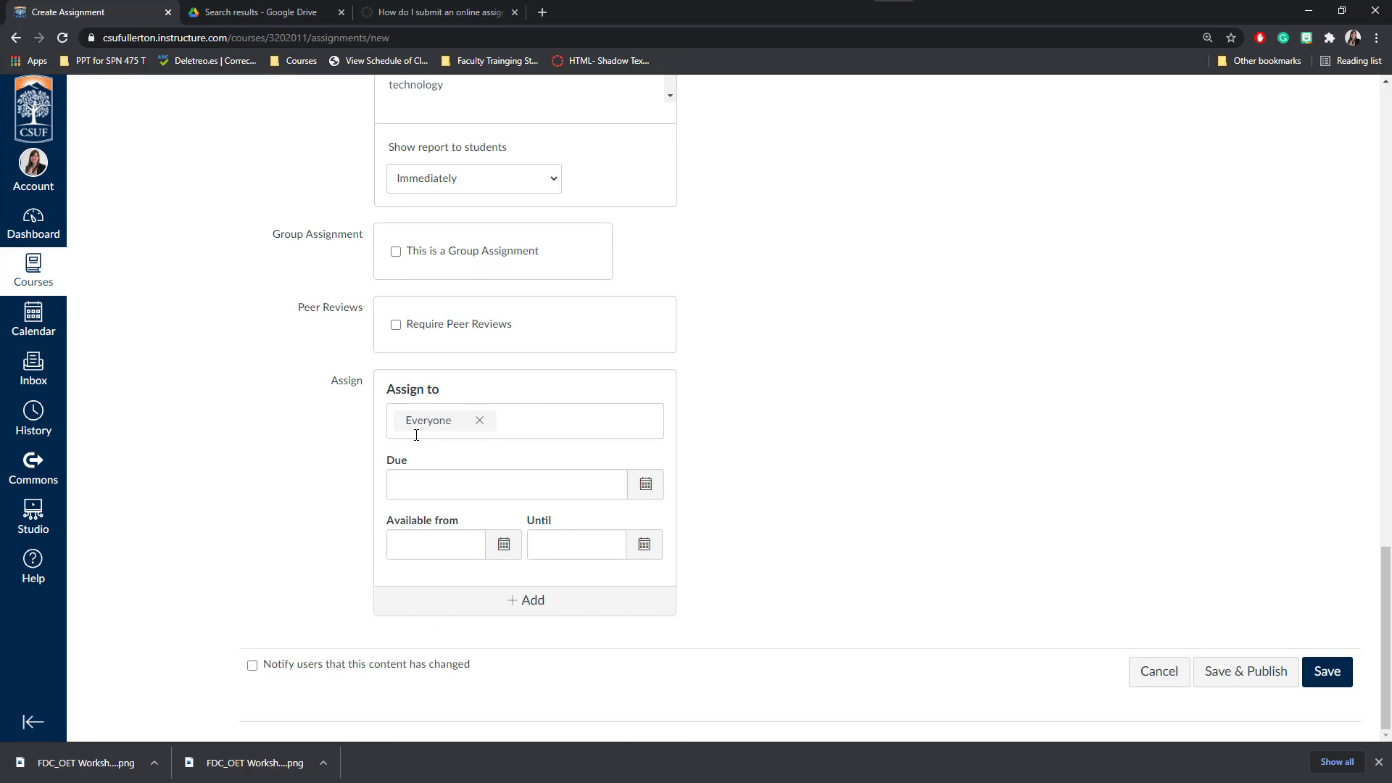
Step: Set the assignment's due date for everyone to March 25, 2021 at 11:59pm
click(644, 494)
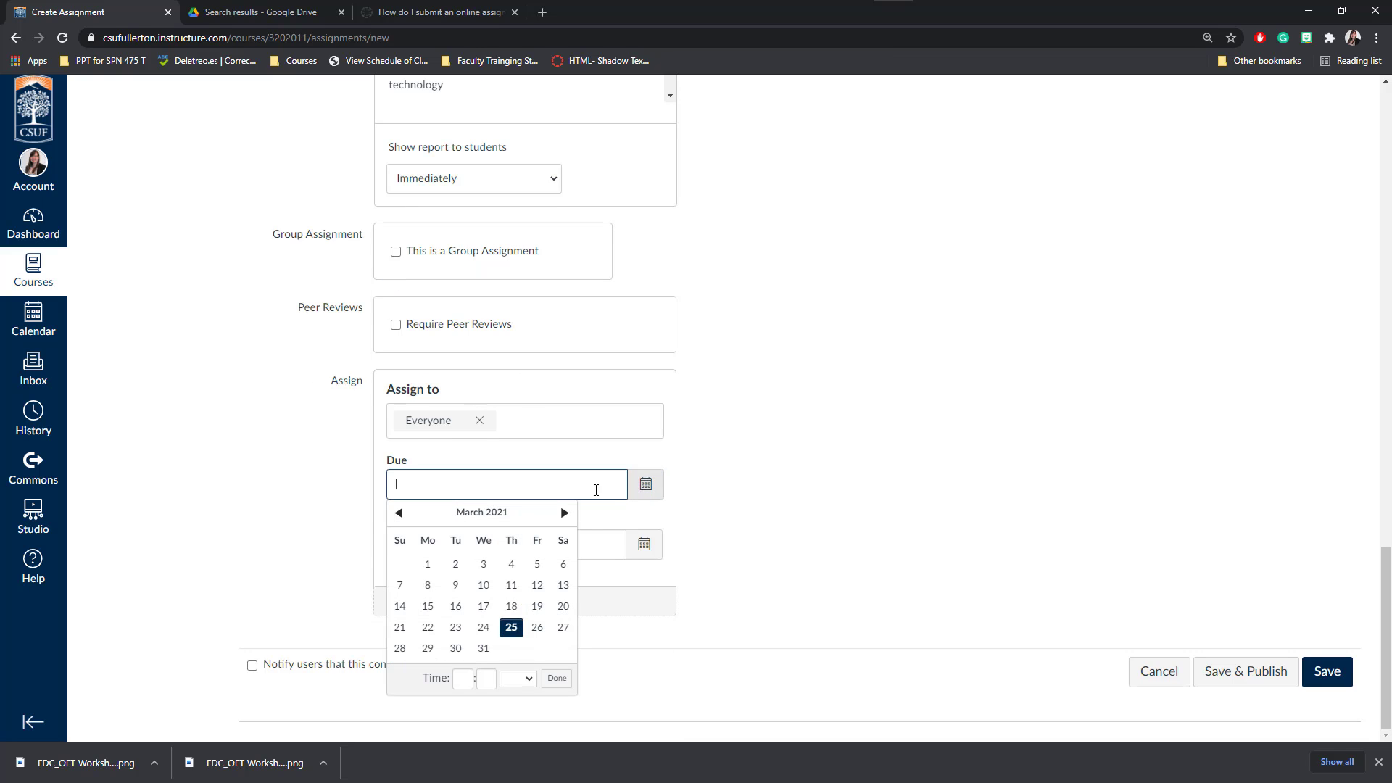
click(511, 627)
click(554, 679)
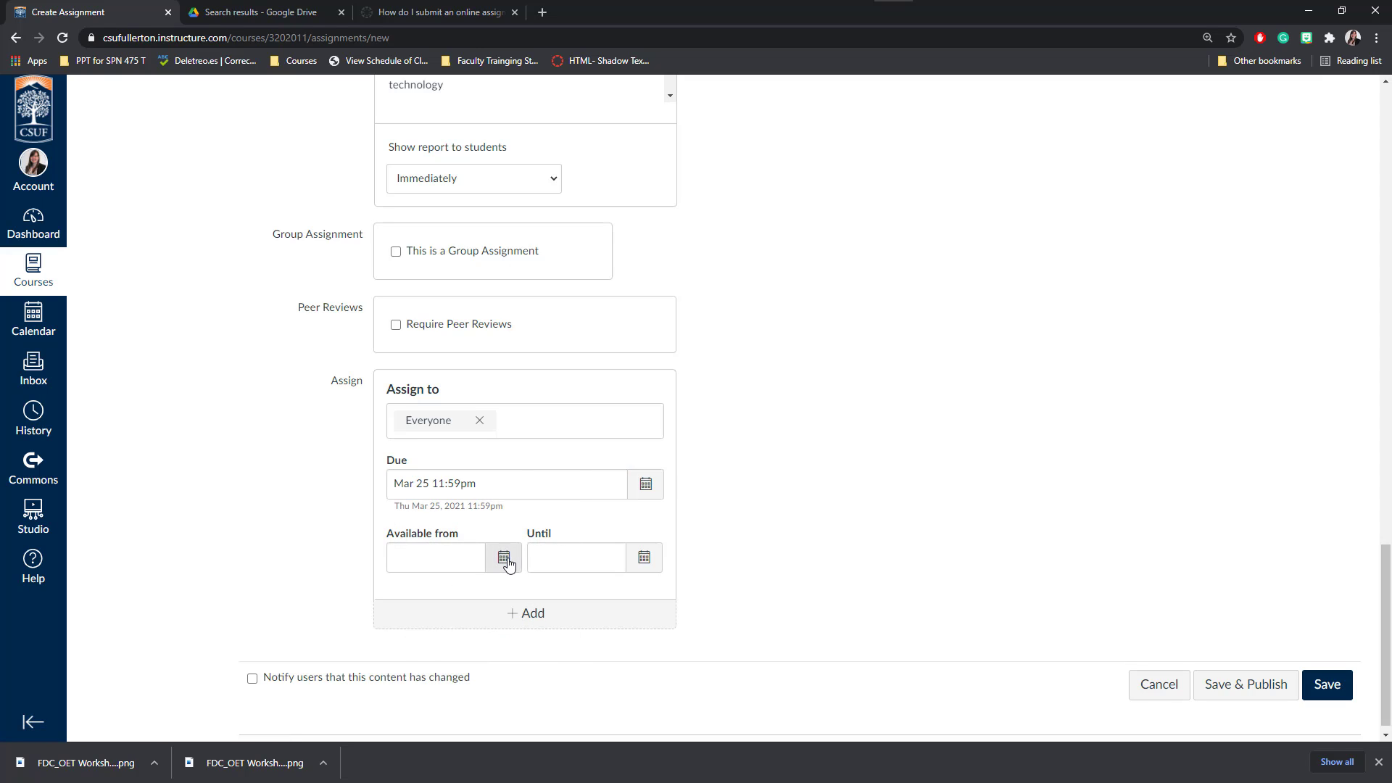
Step: Make the assignment available from March 25, 2021 at 8:00am
click(507, 561)
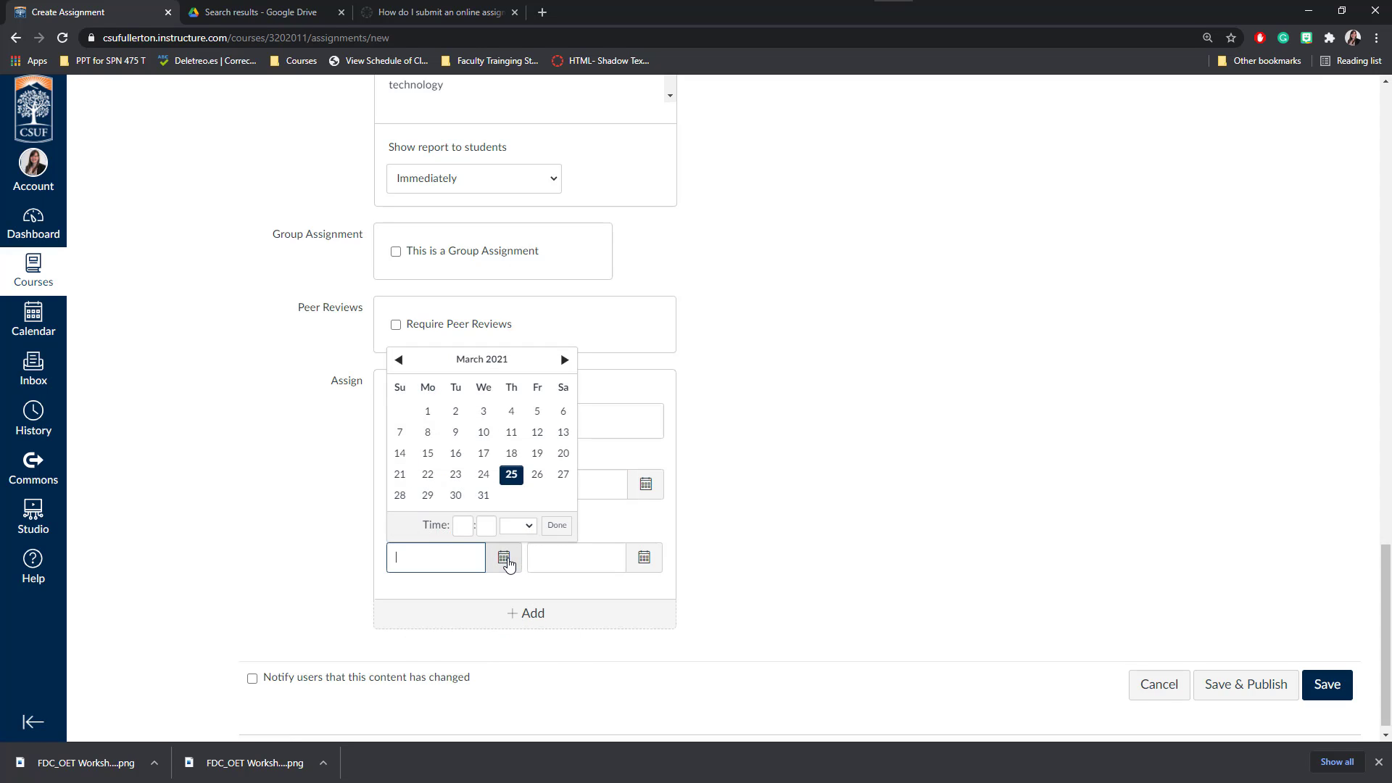
click(512, 474)
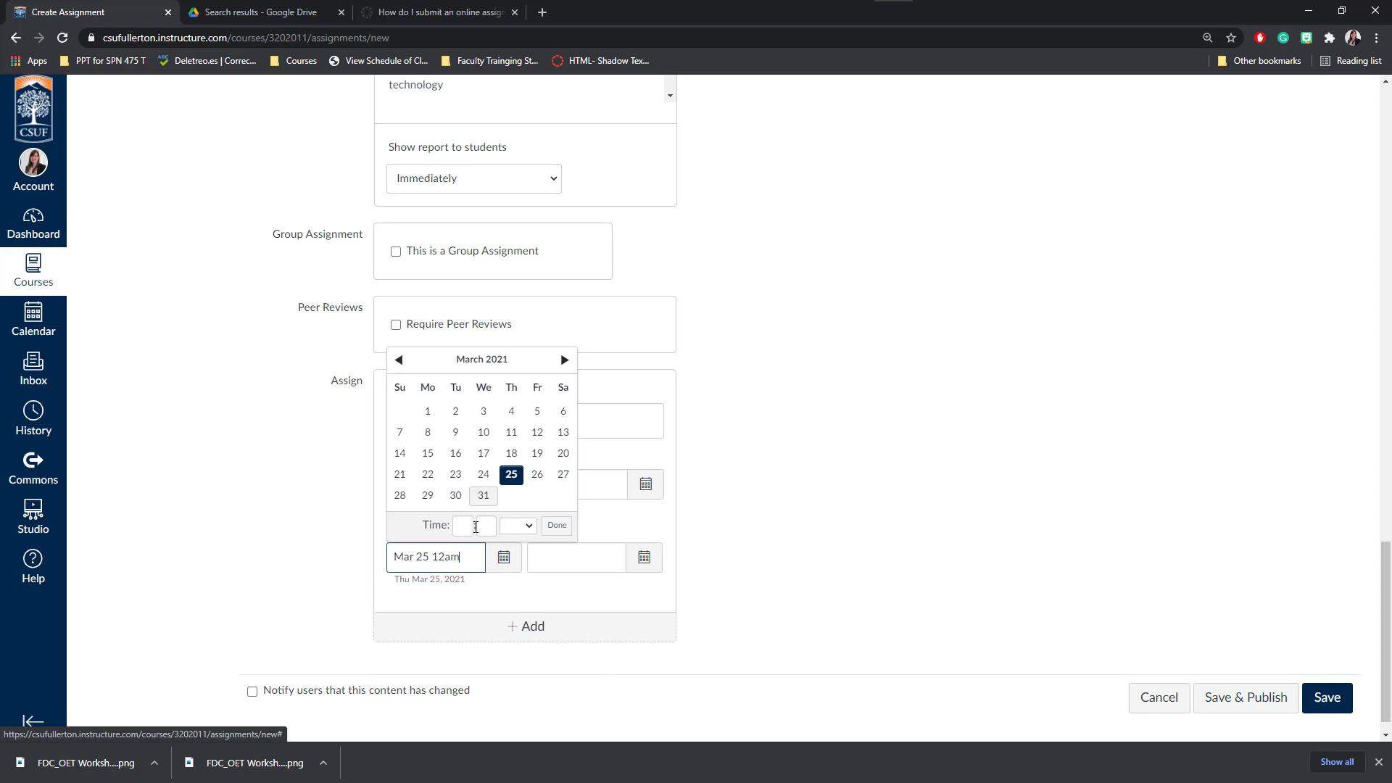
click(463, 526)
text(8)
key(Tab)
text(1)
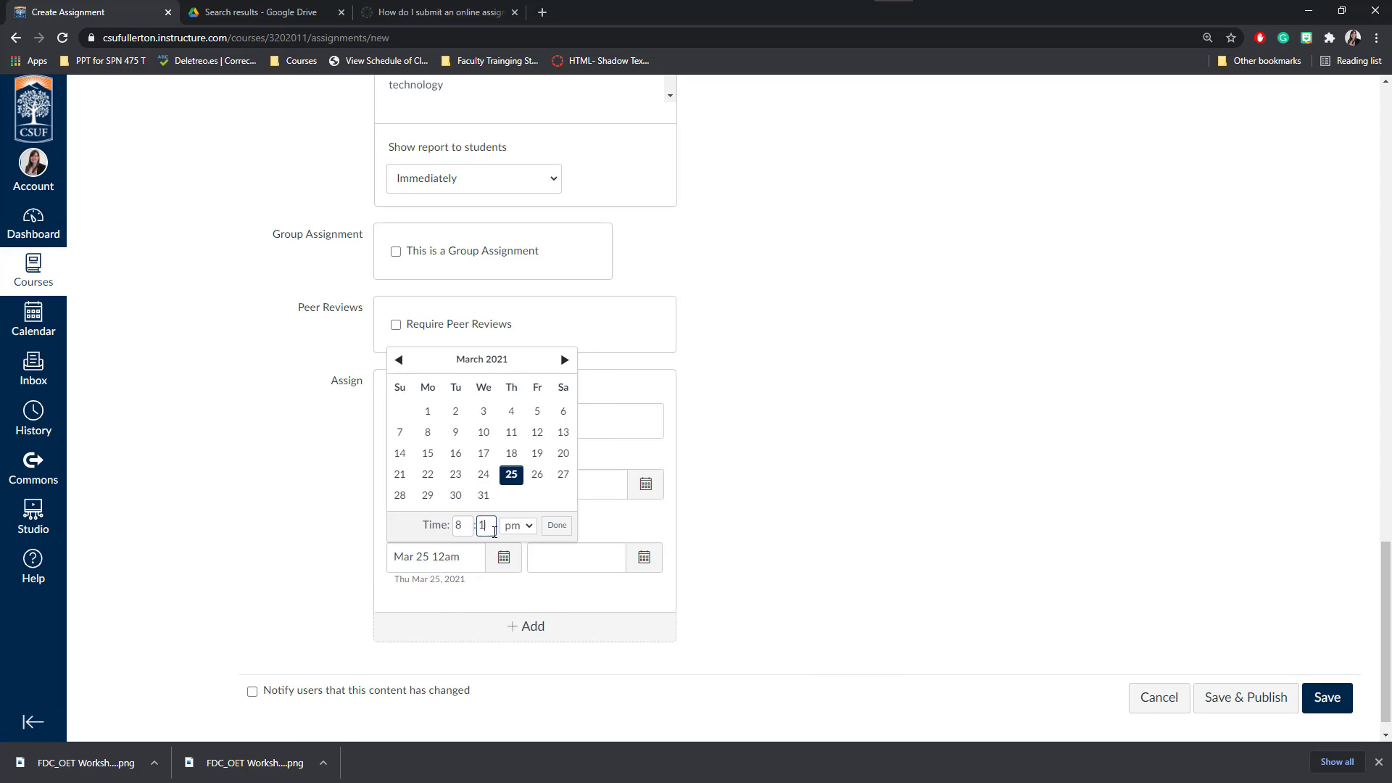
text(00)
click(527, 563)
click(556, 526)
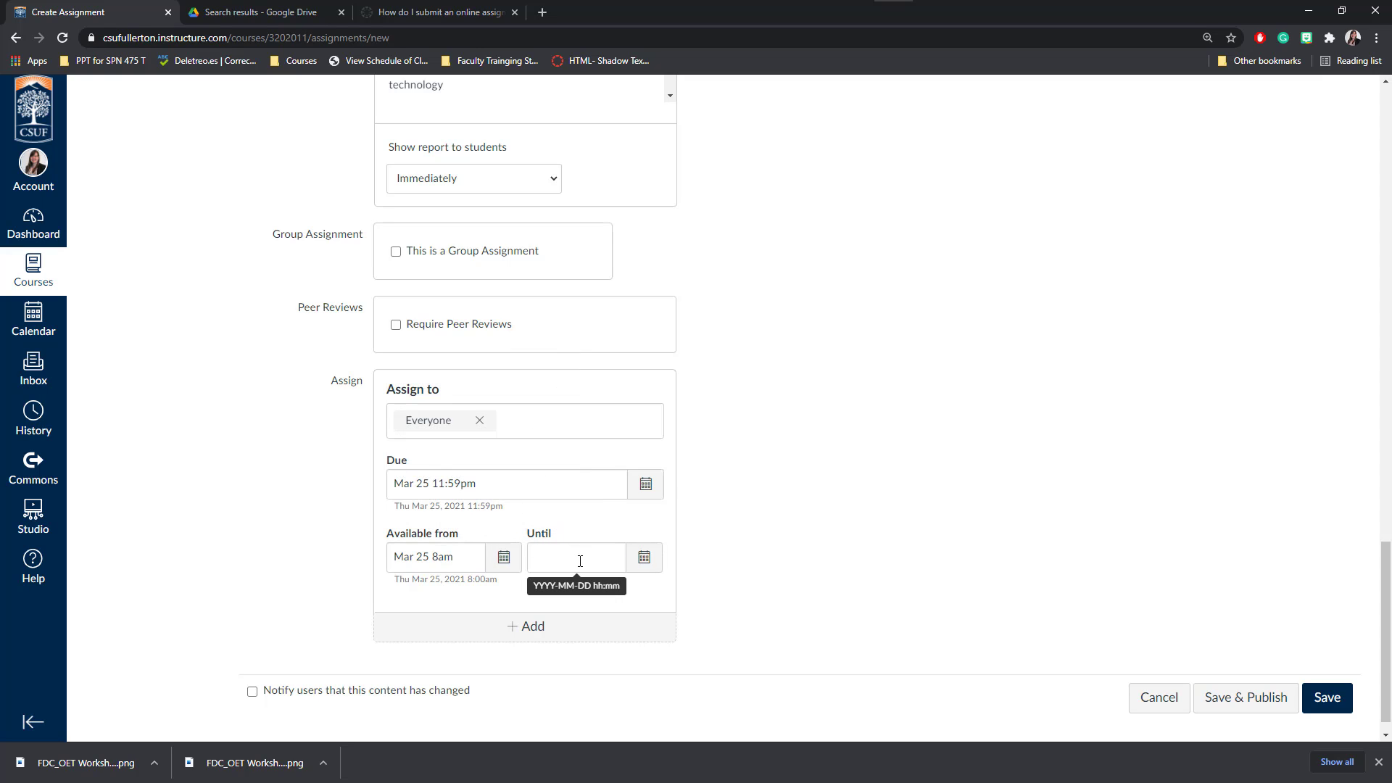
Step: Set the assignment's Until date to March 25, 2021 at 11:59pm and compare it with the due date
click(649, 565)
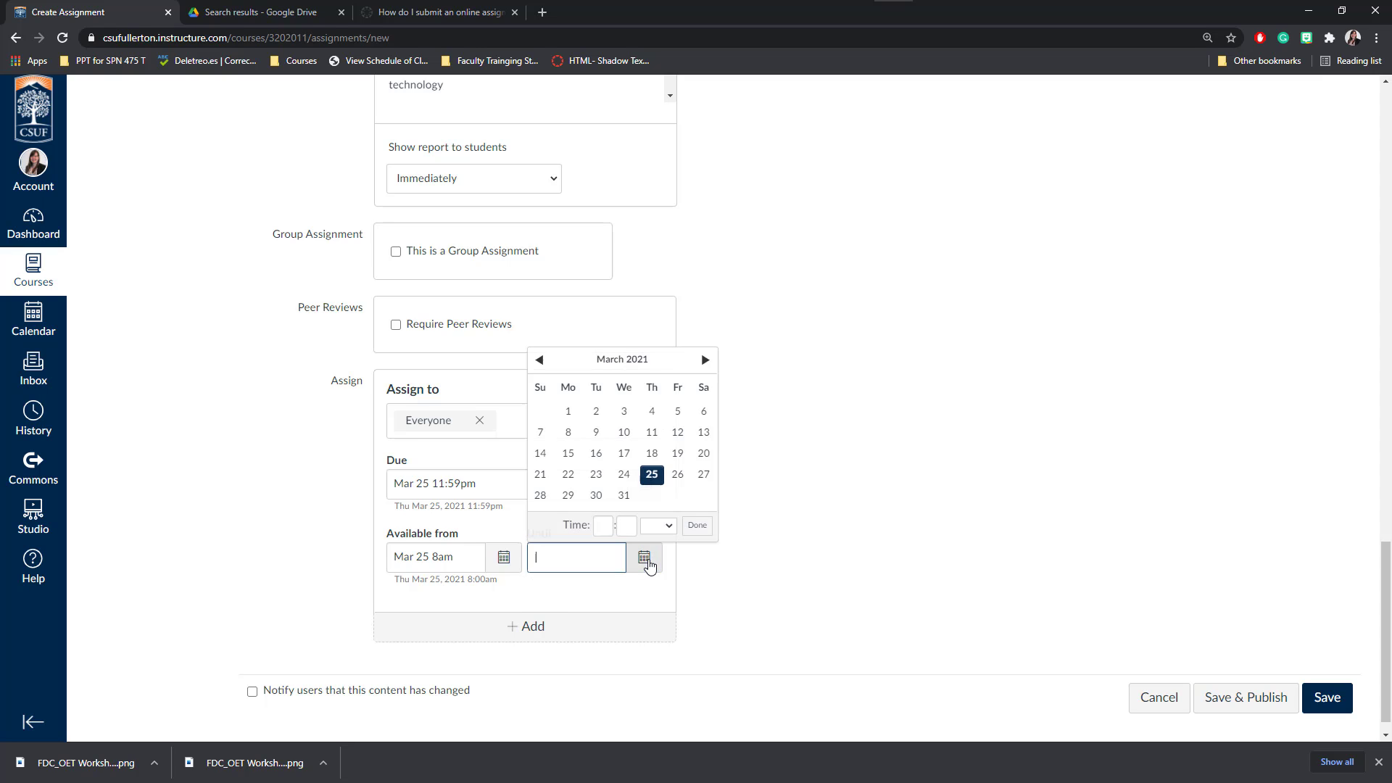
click(652, 475)
click(700, 570)
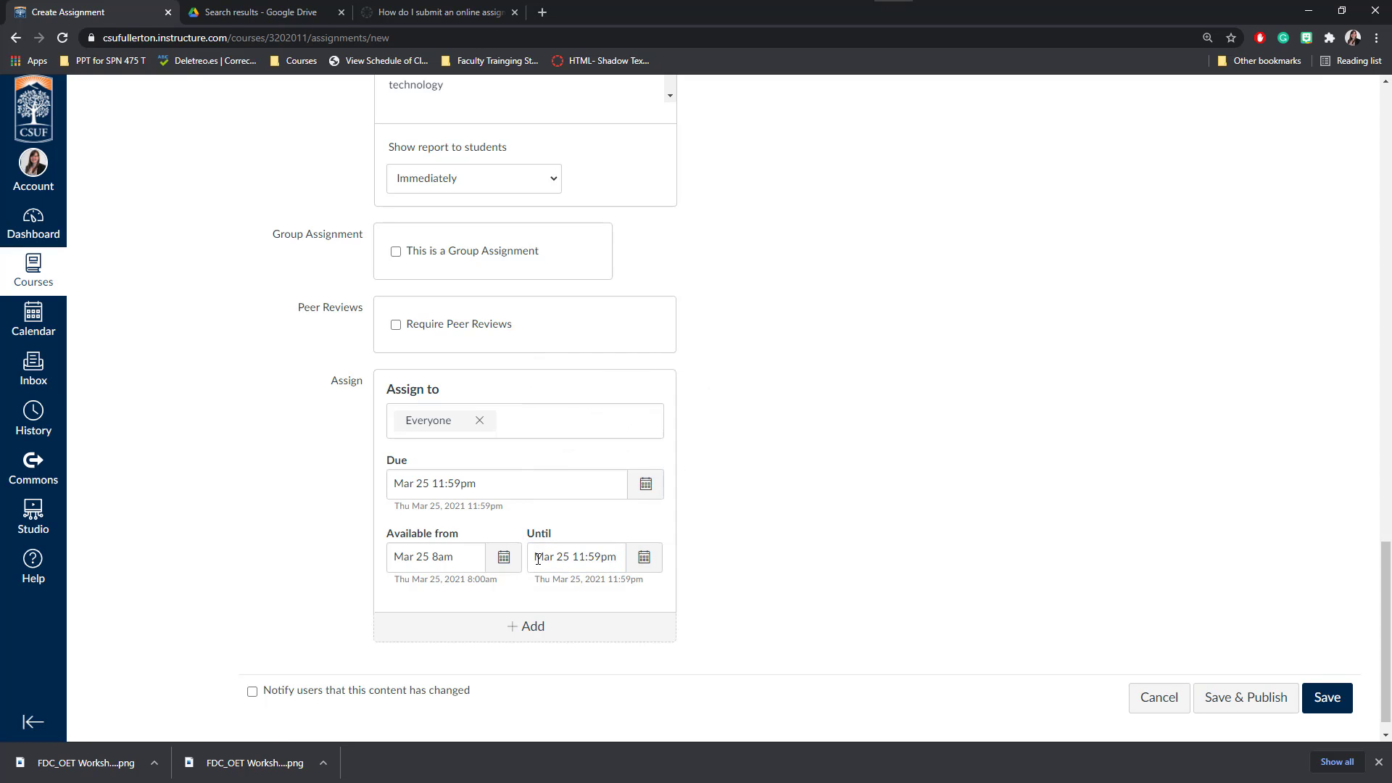
drag(535, 557, 620, 560)
drag(478, 484, 391, 487)
click(613, 558)
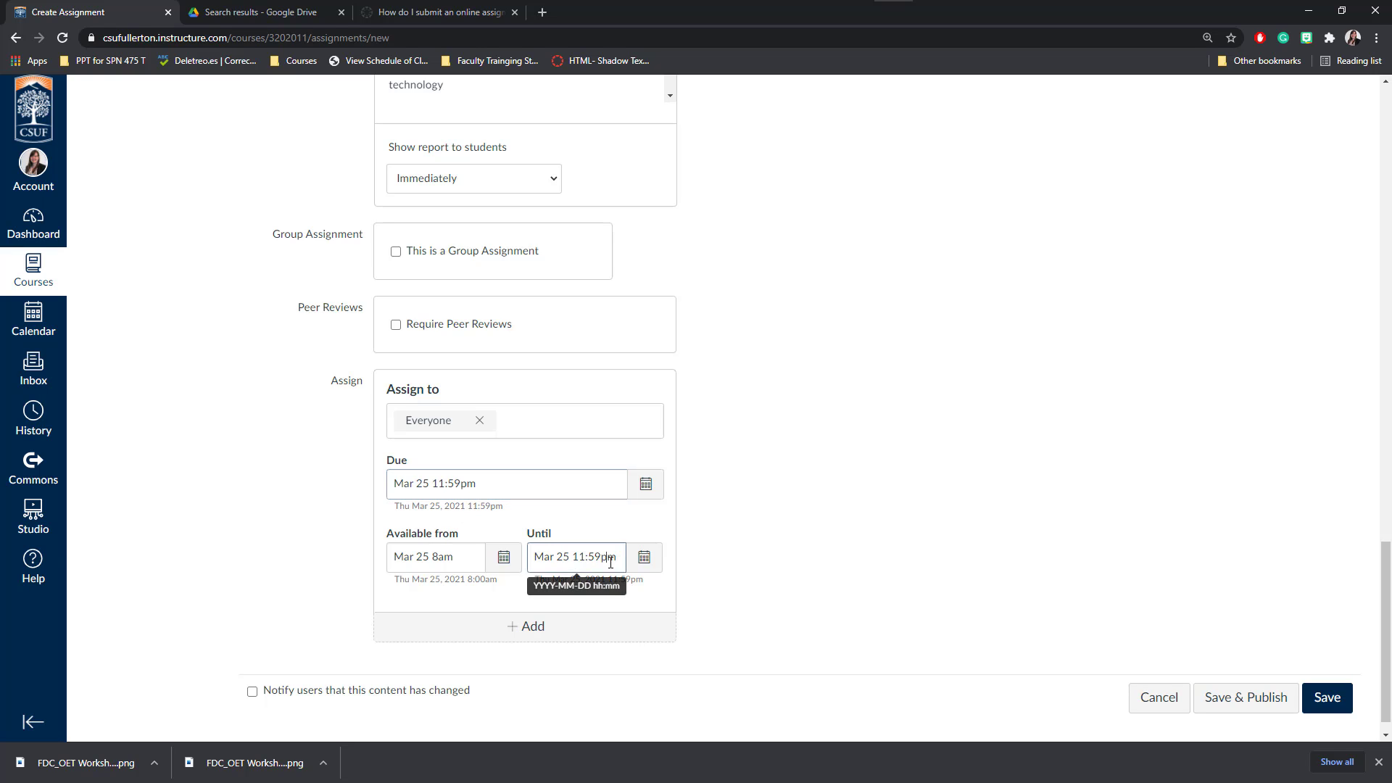
Step: Change the assignment's Until date to April 2, 2021 at 11:59pm
click(643, 558)
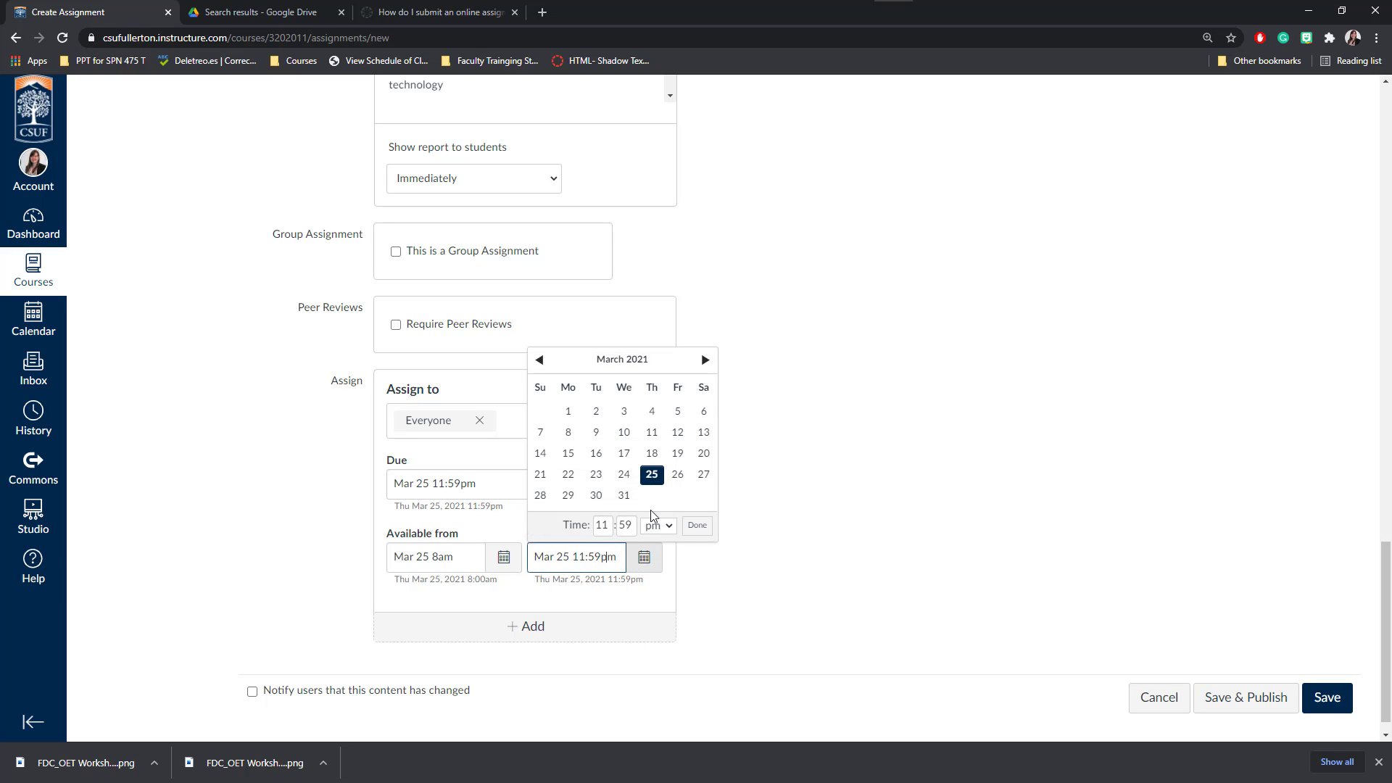
click(705, 360)
click(678, 411)
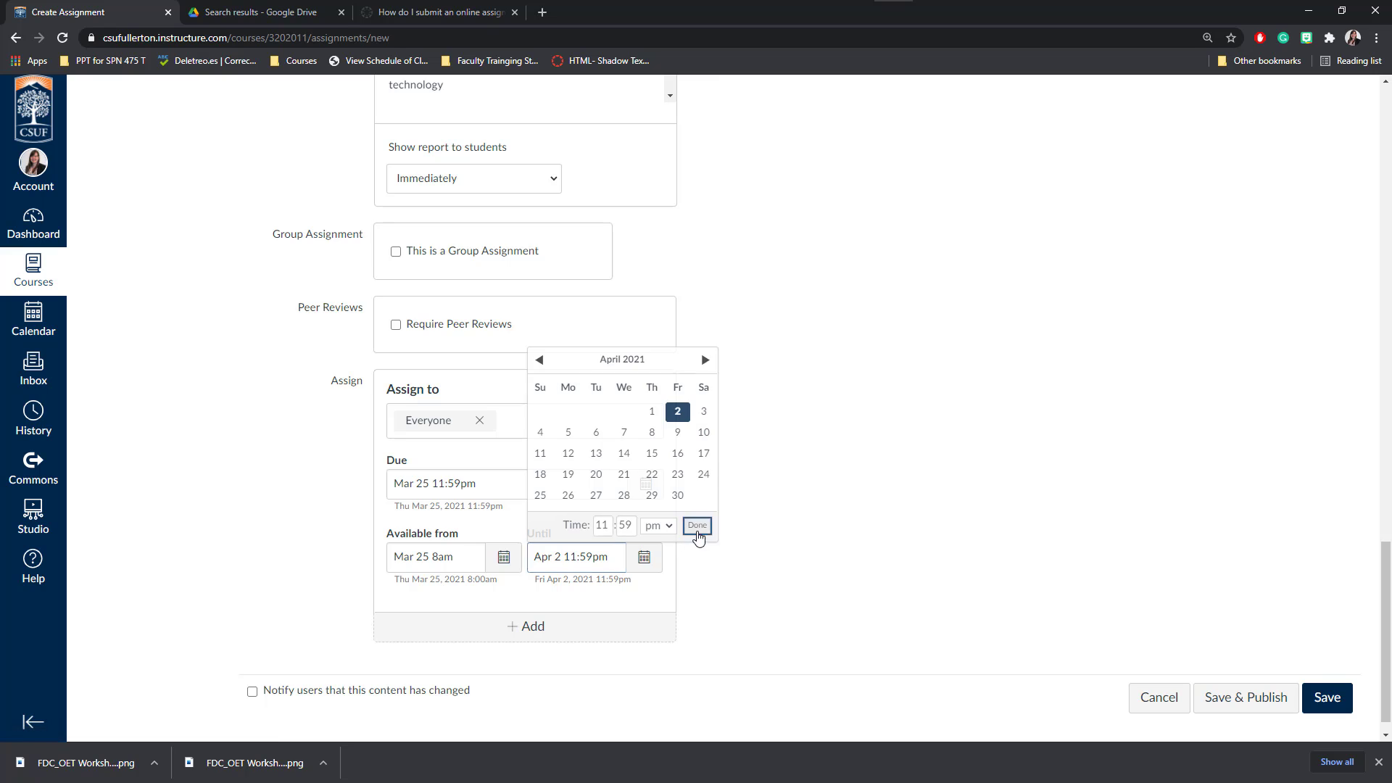
click(697, 525)
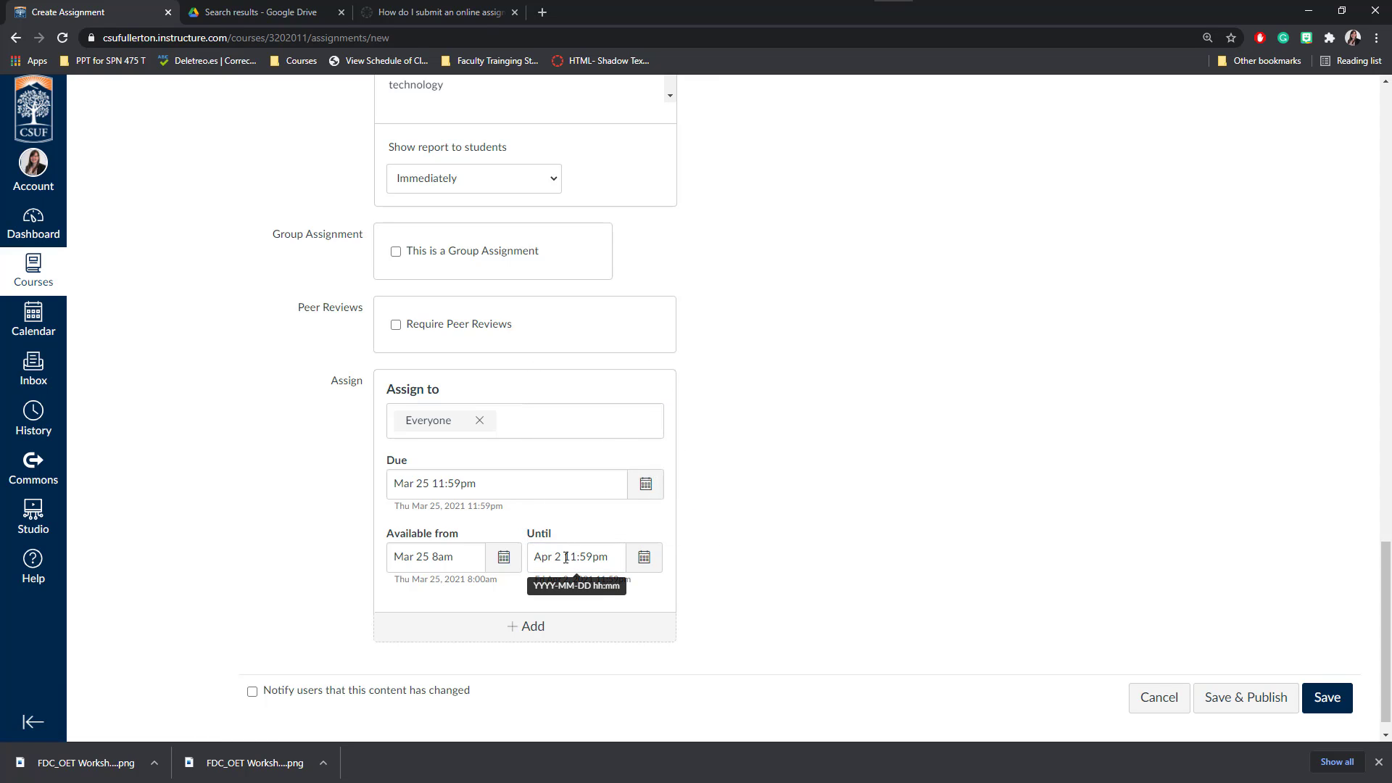
Step: Clear the assignment's Until date
triple_click(567, 558)
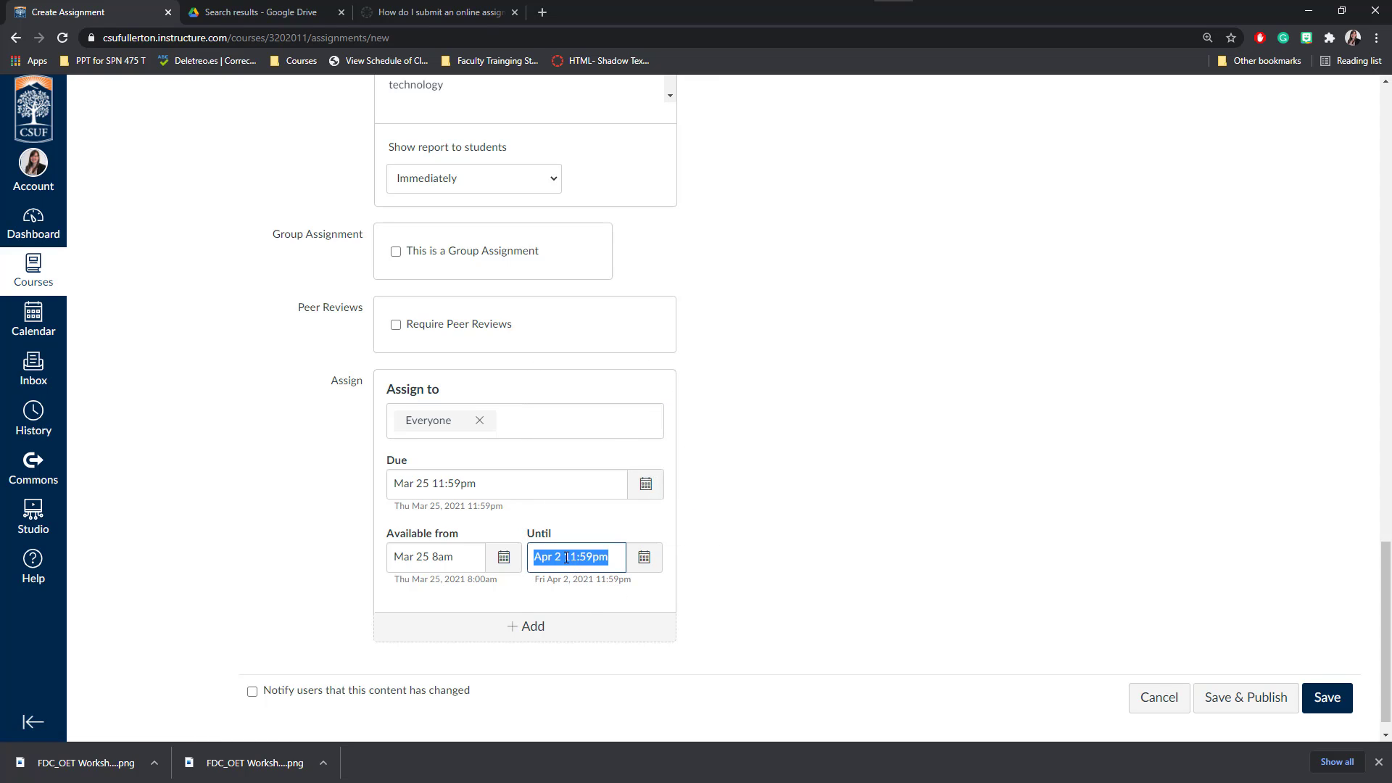
key(BackSpace)
click(712, 536)
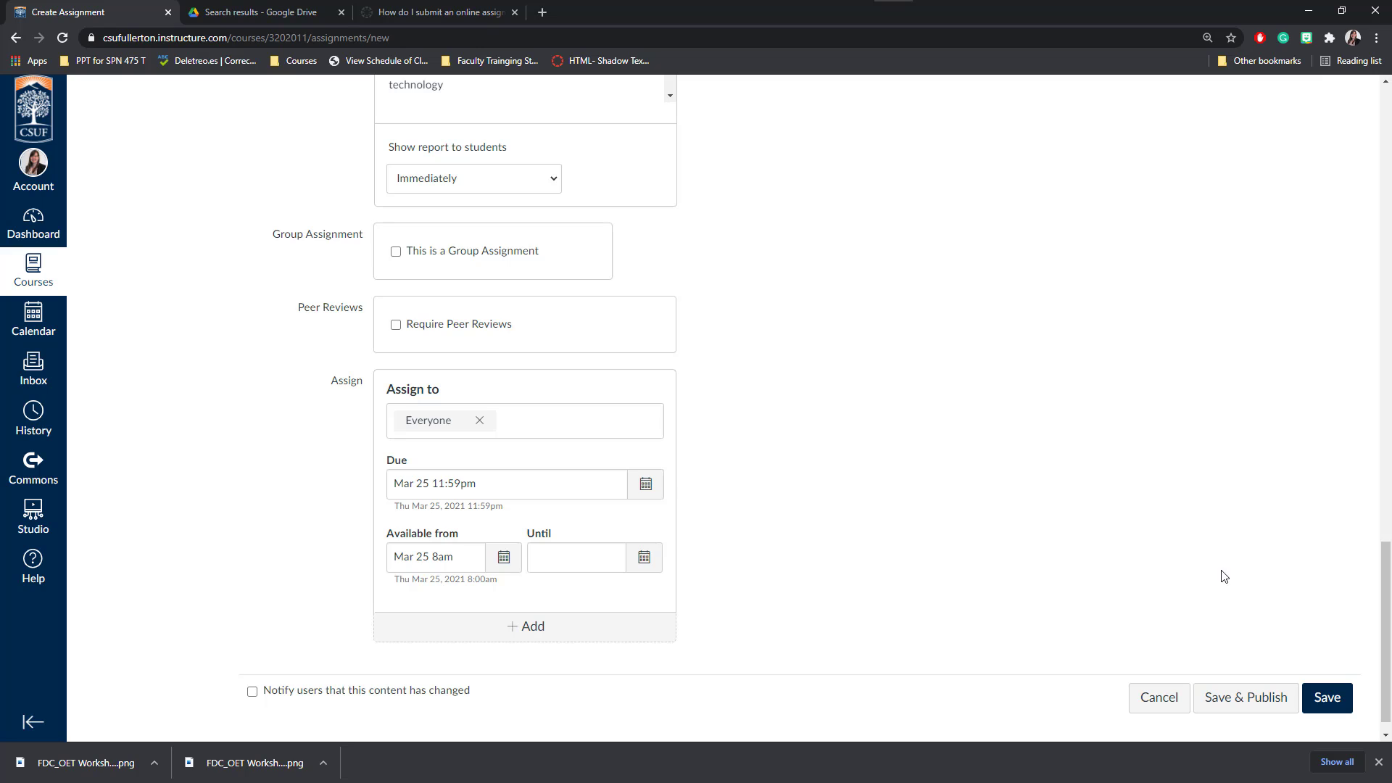
Step: Save and publish the assignment and look over its published page
click(1263, 708)
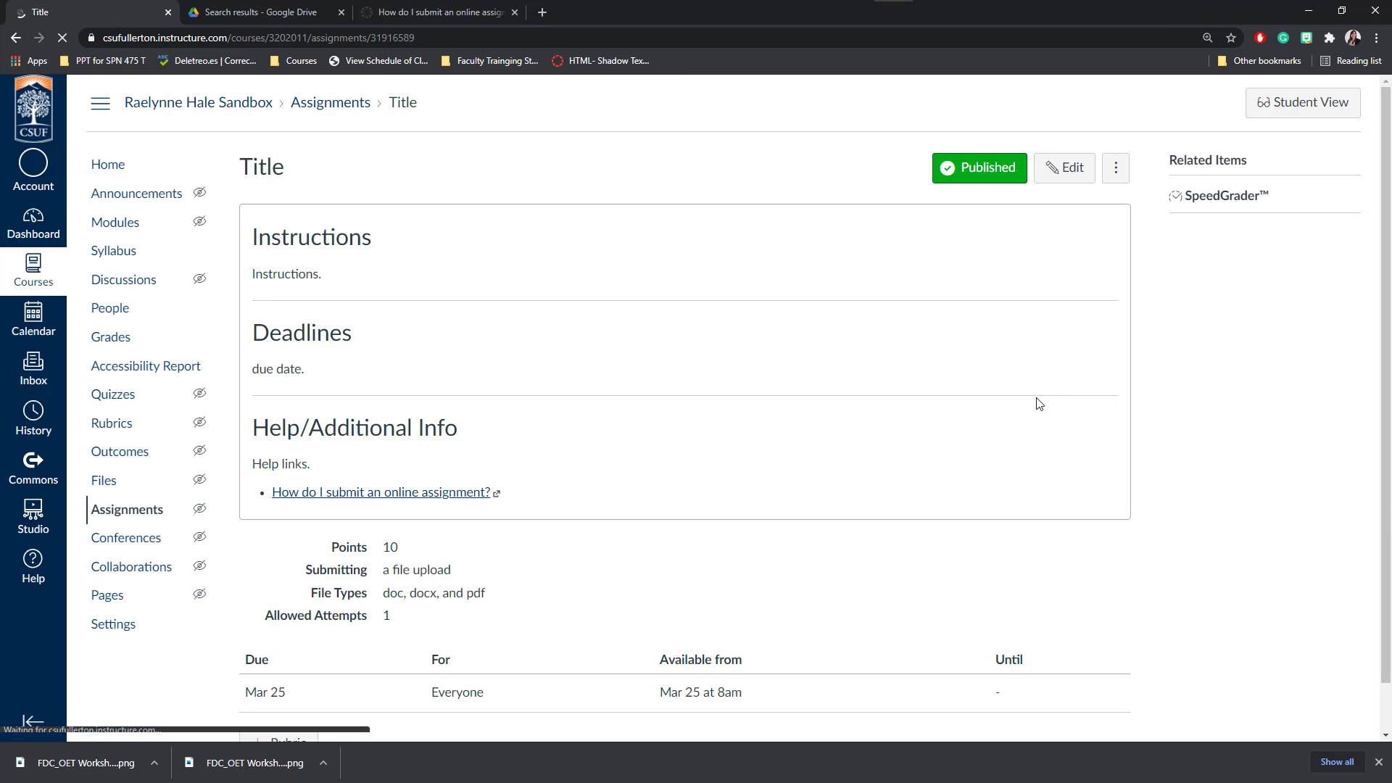
scroll(929, 373, down, 1)
scroll(929, 374, up, 1)
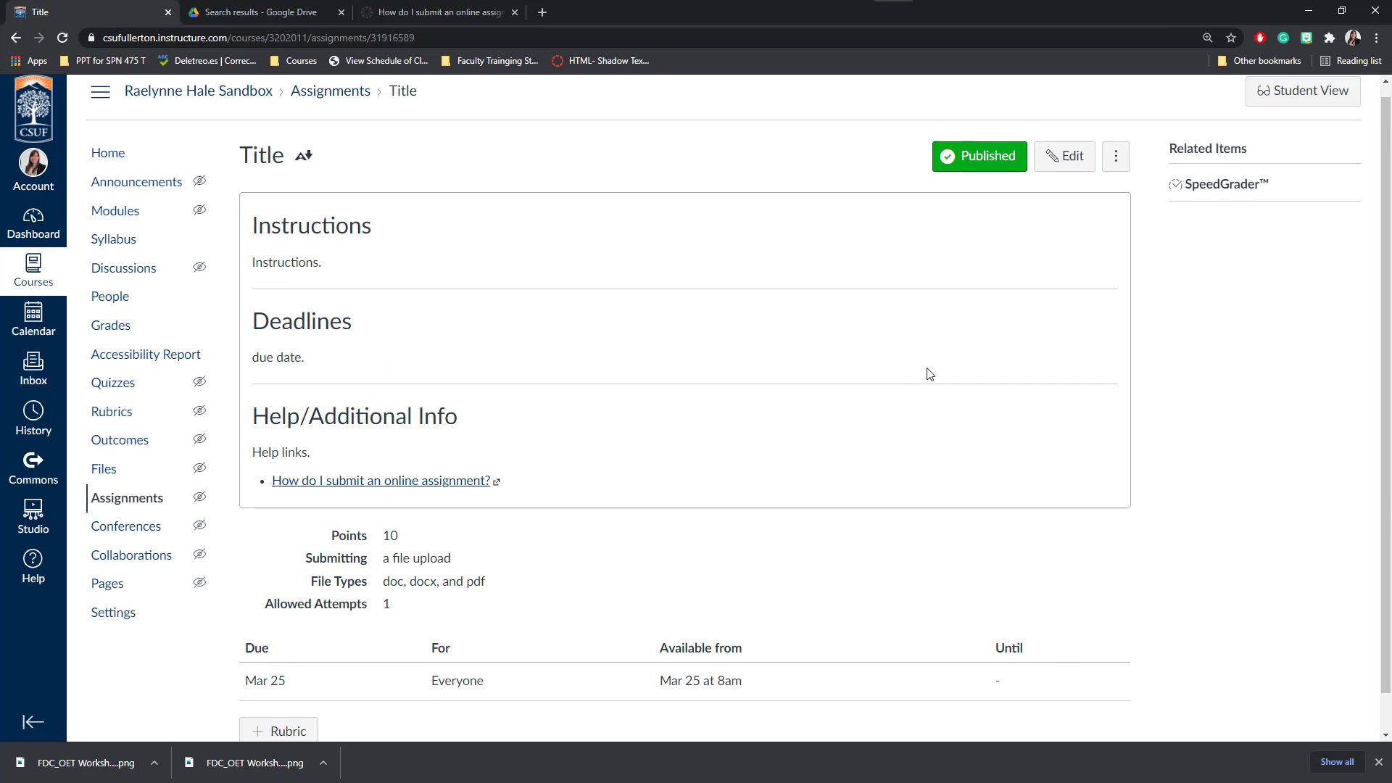
Step: Open the assignment in Student View and check its due date, points, submission type, file types and attempts
click(1291, 108)
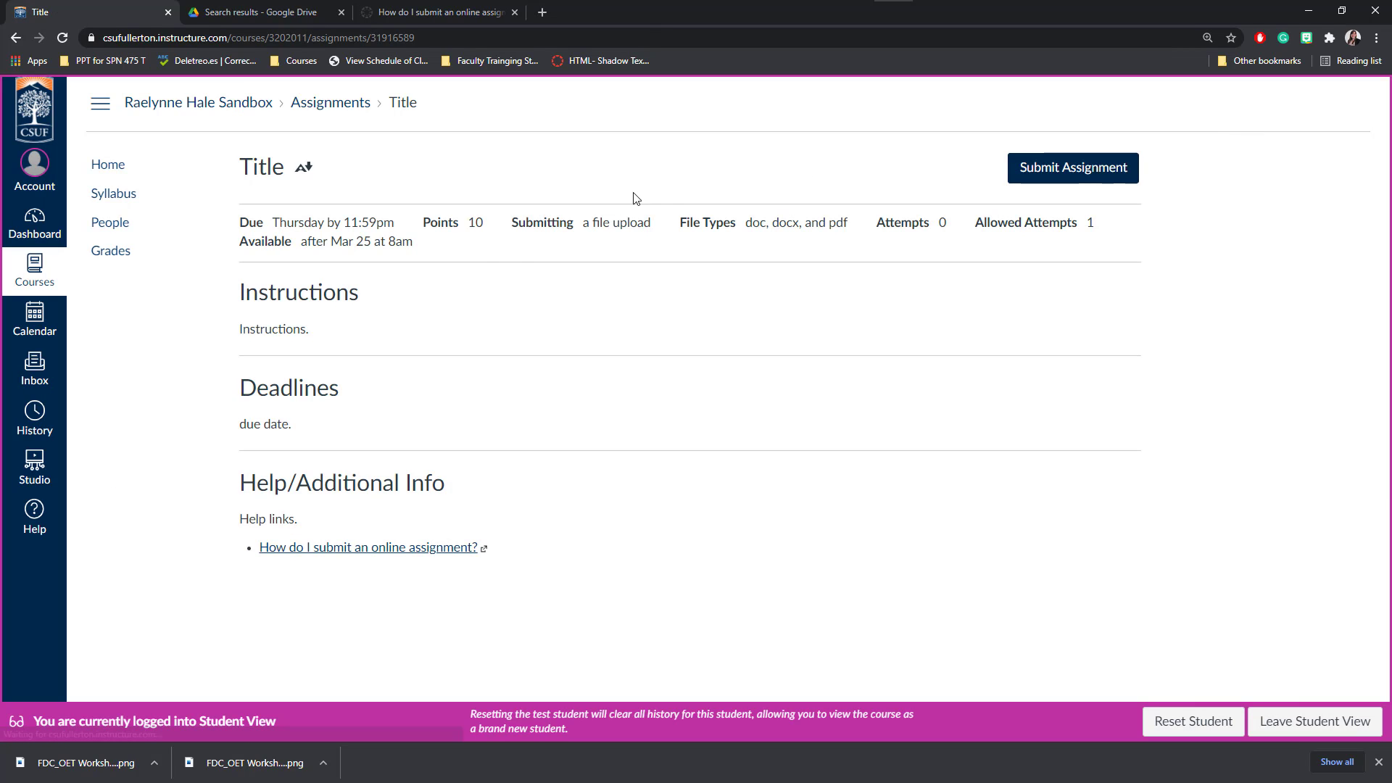
drag(272, 223, 484, 224)
drag(584, 225, 849, 226)
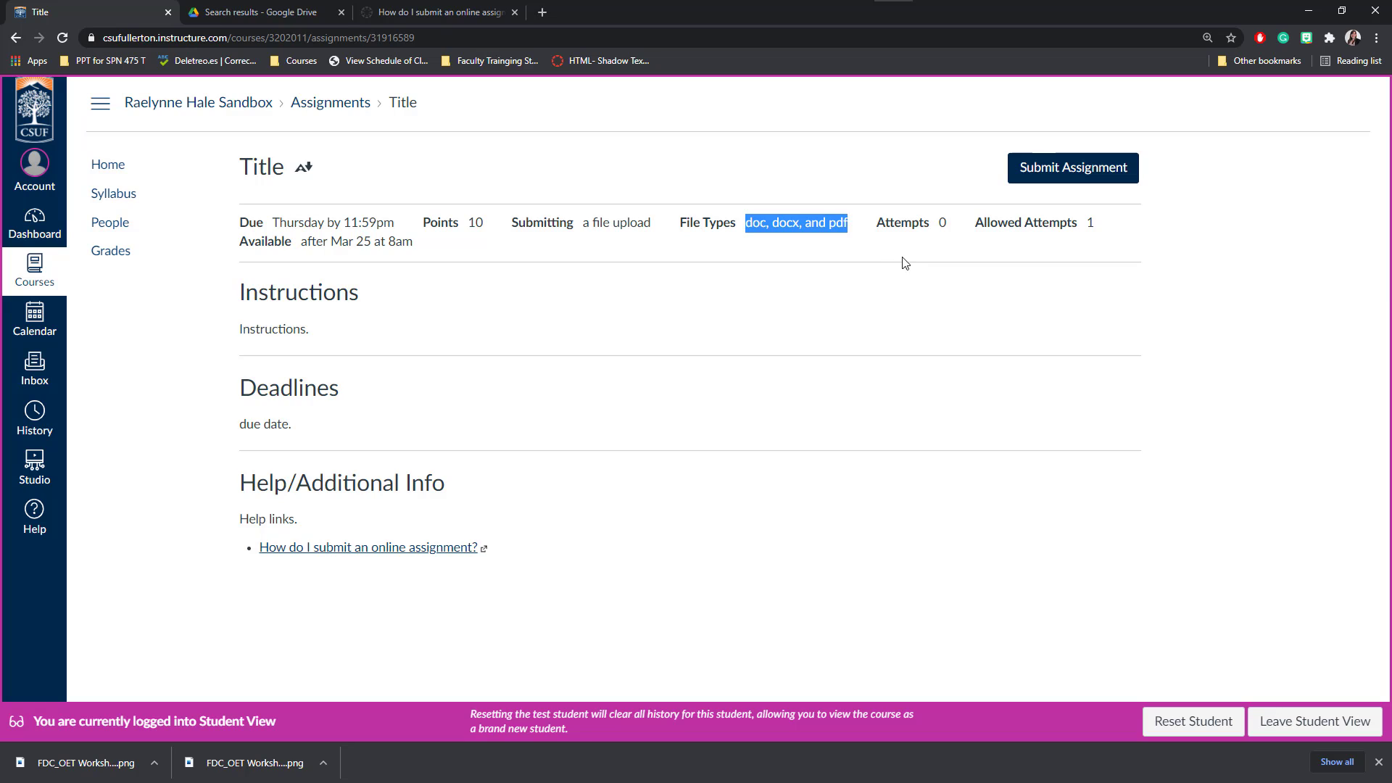
drag(938, 225, 947, 224)
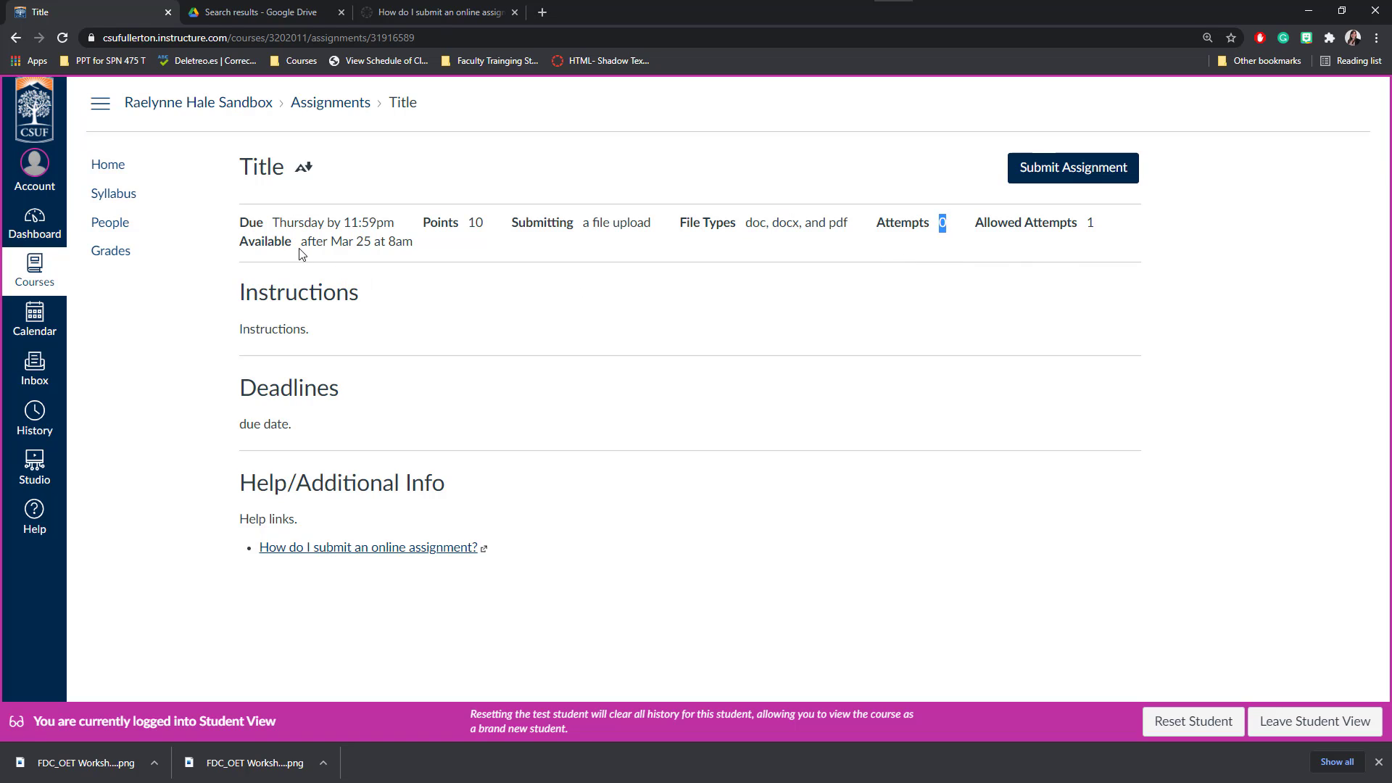
Step: Check the assignment's availability date and open its "How do I submit an online assignment?" help link in a separate tab, returning to the assignment
drag(301, 240, 415, 242)
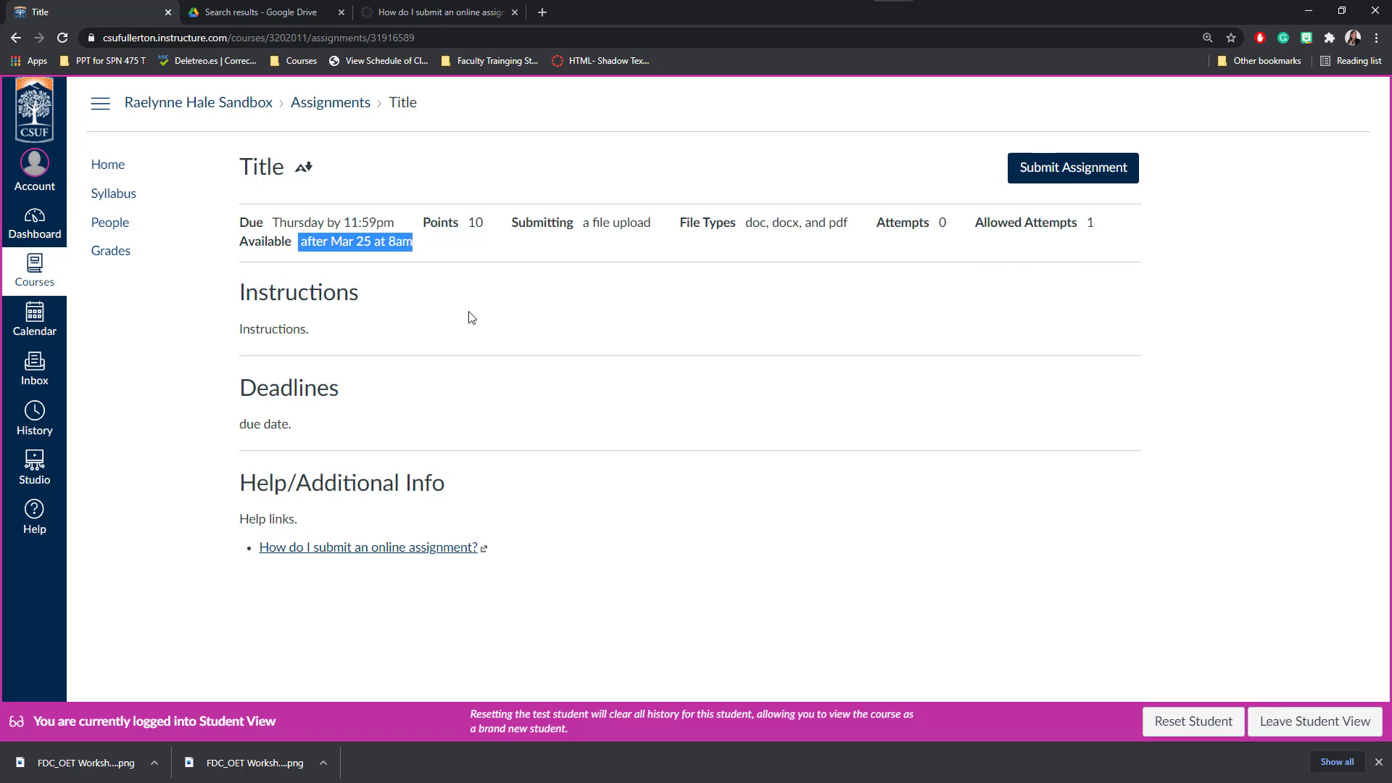
click(372, 325)
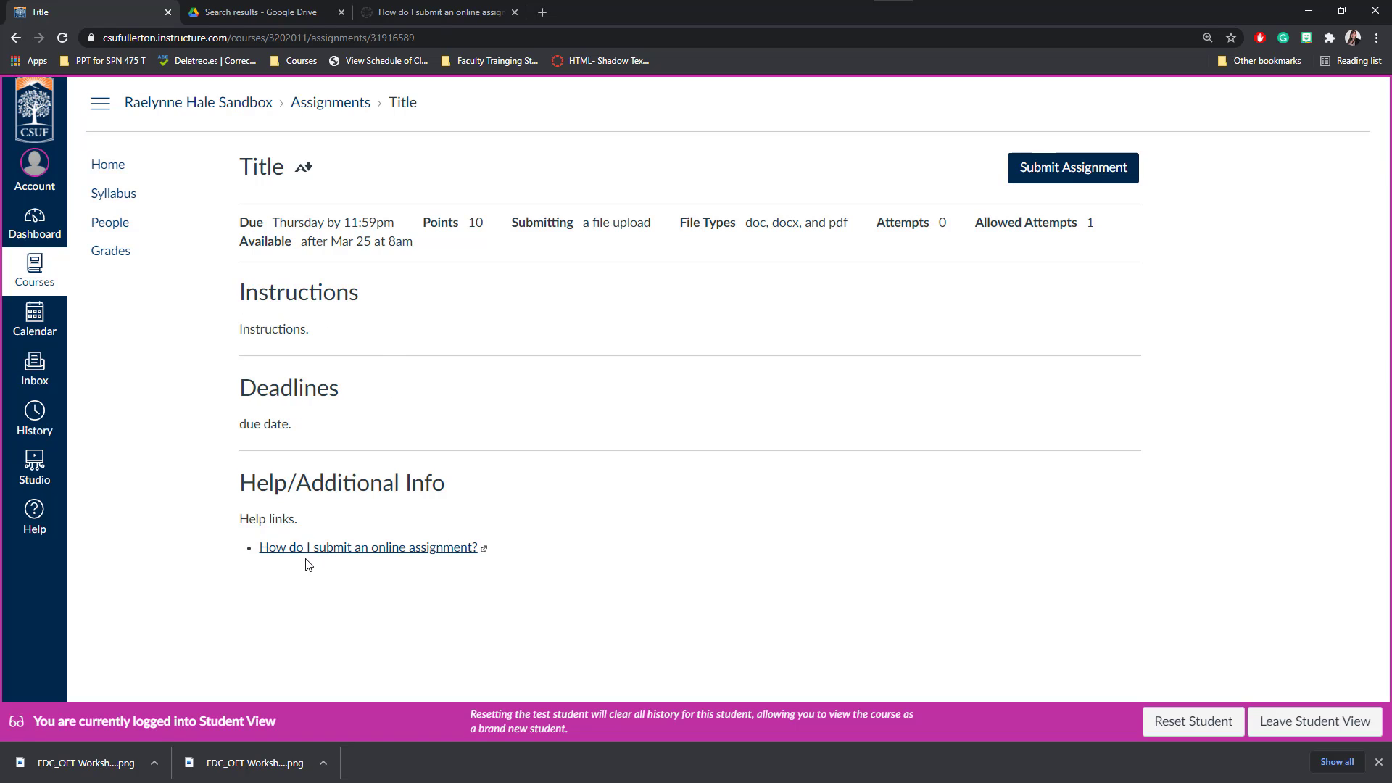
middle_click(339, 555)
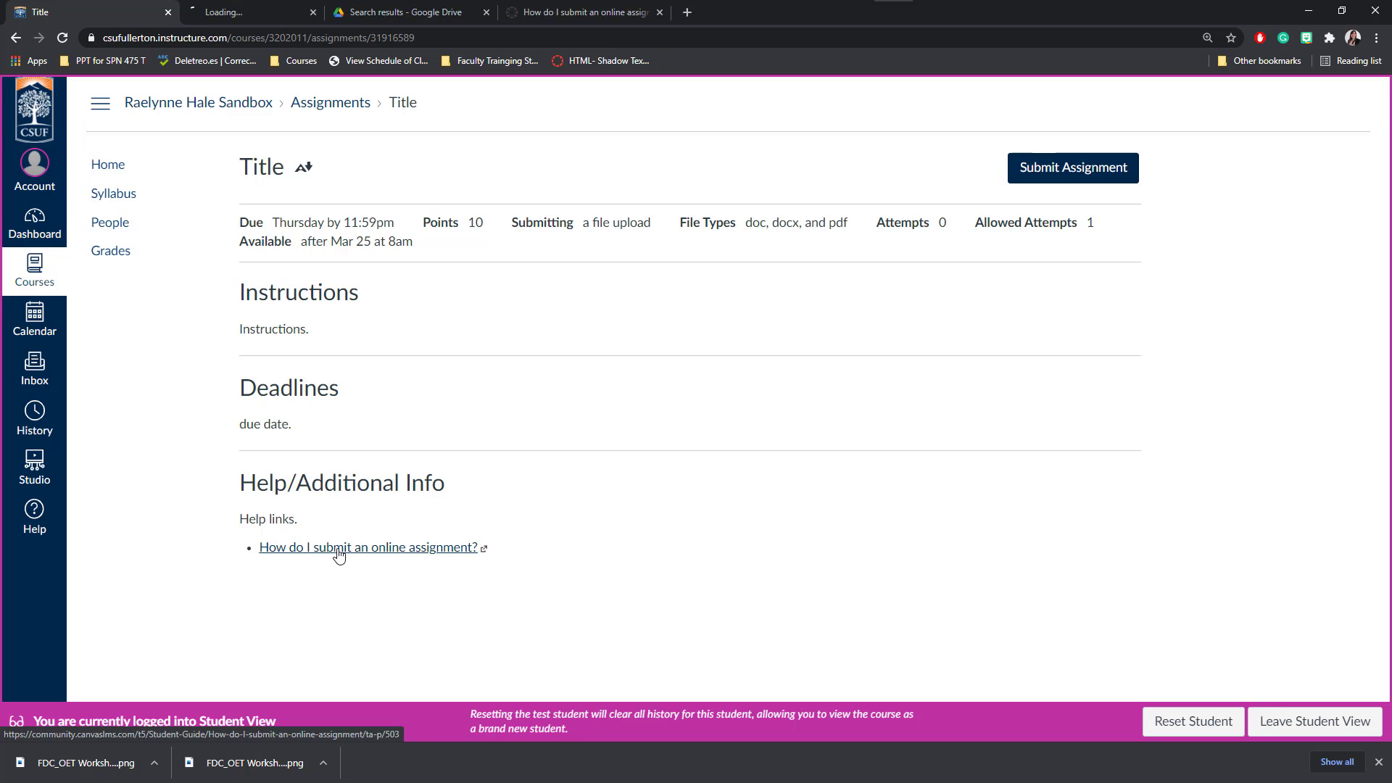
click(247, 12)
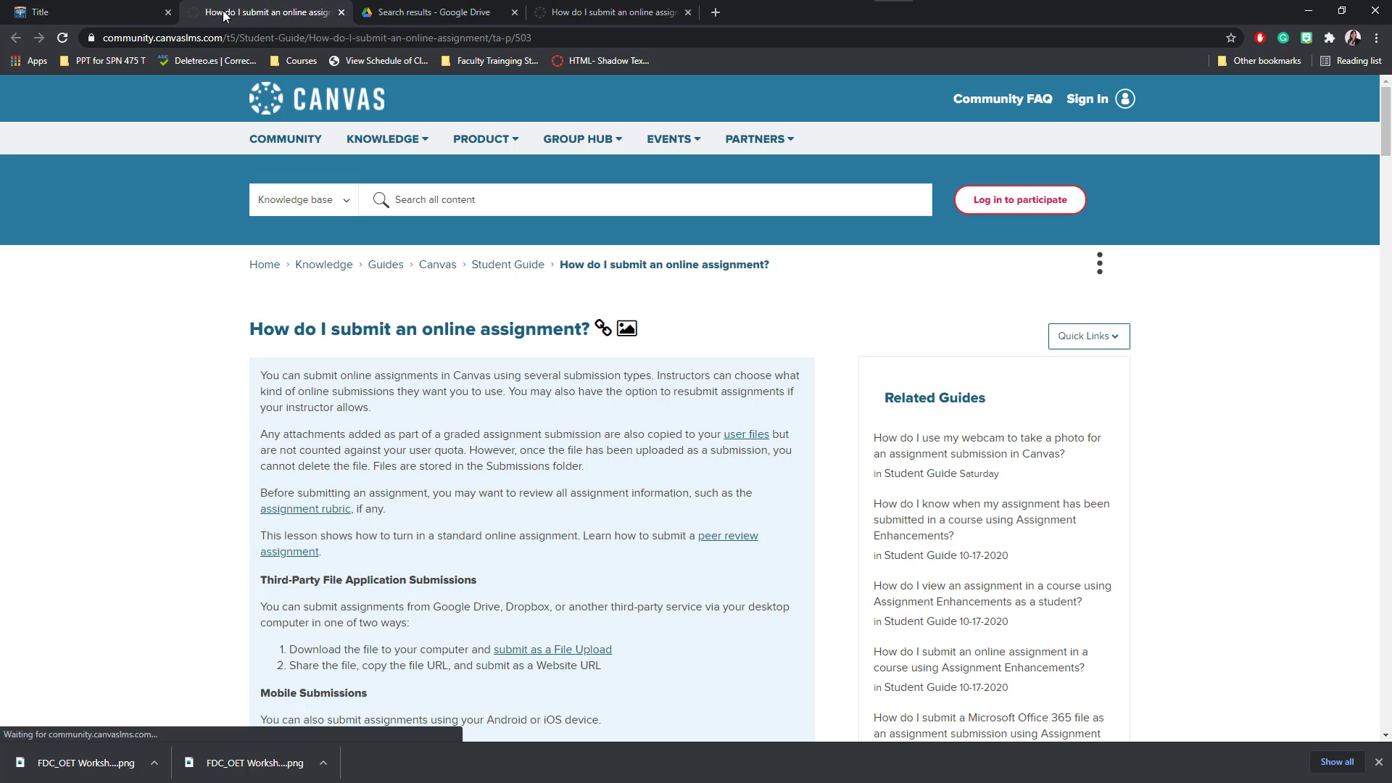
click(120, 6)
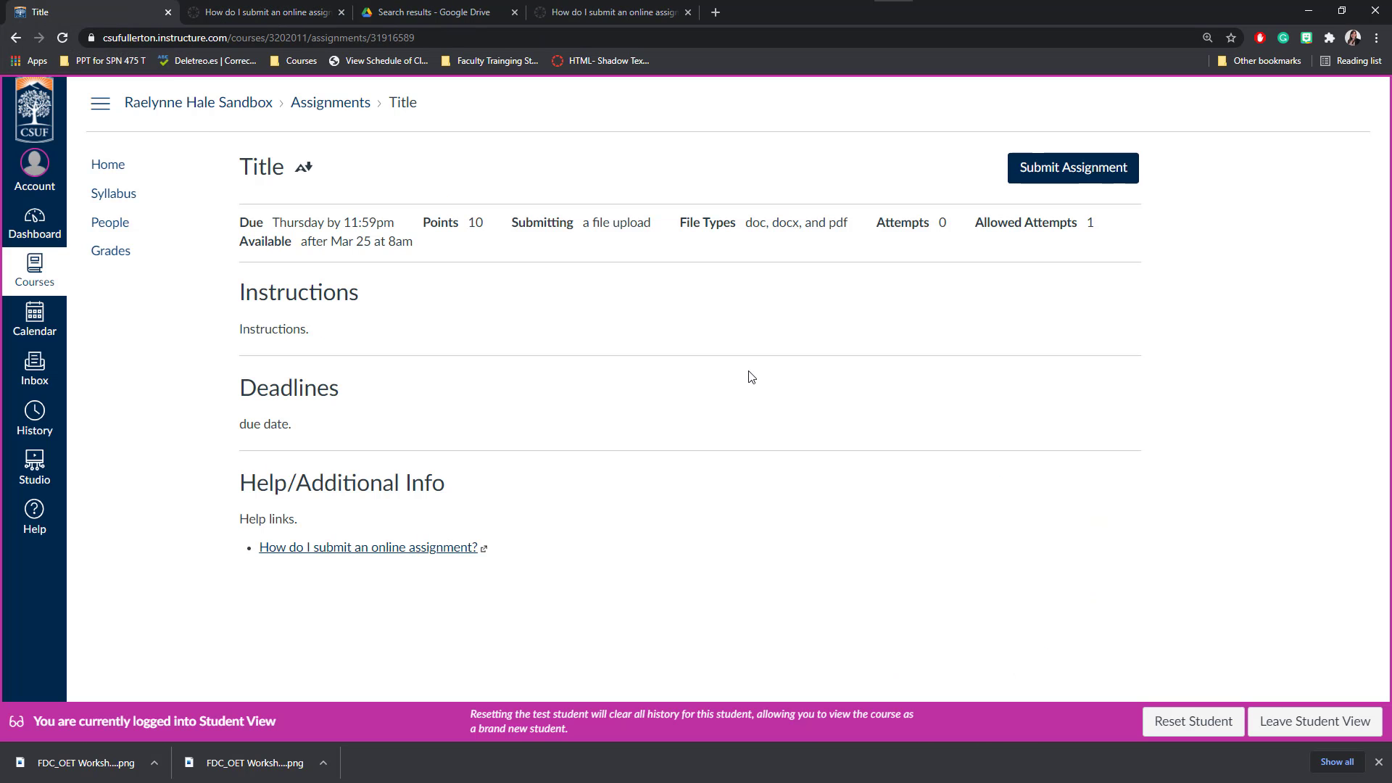
Step: Review the student submission form's File Upload, Studio and Google Drive options, accept its license agreement, and leave Student View without submitting
click(1059, 174)
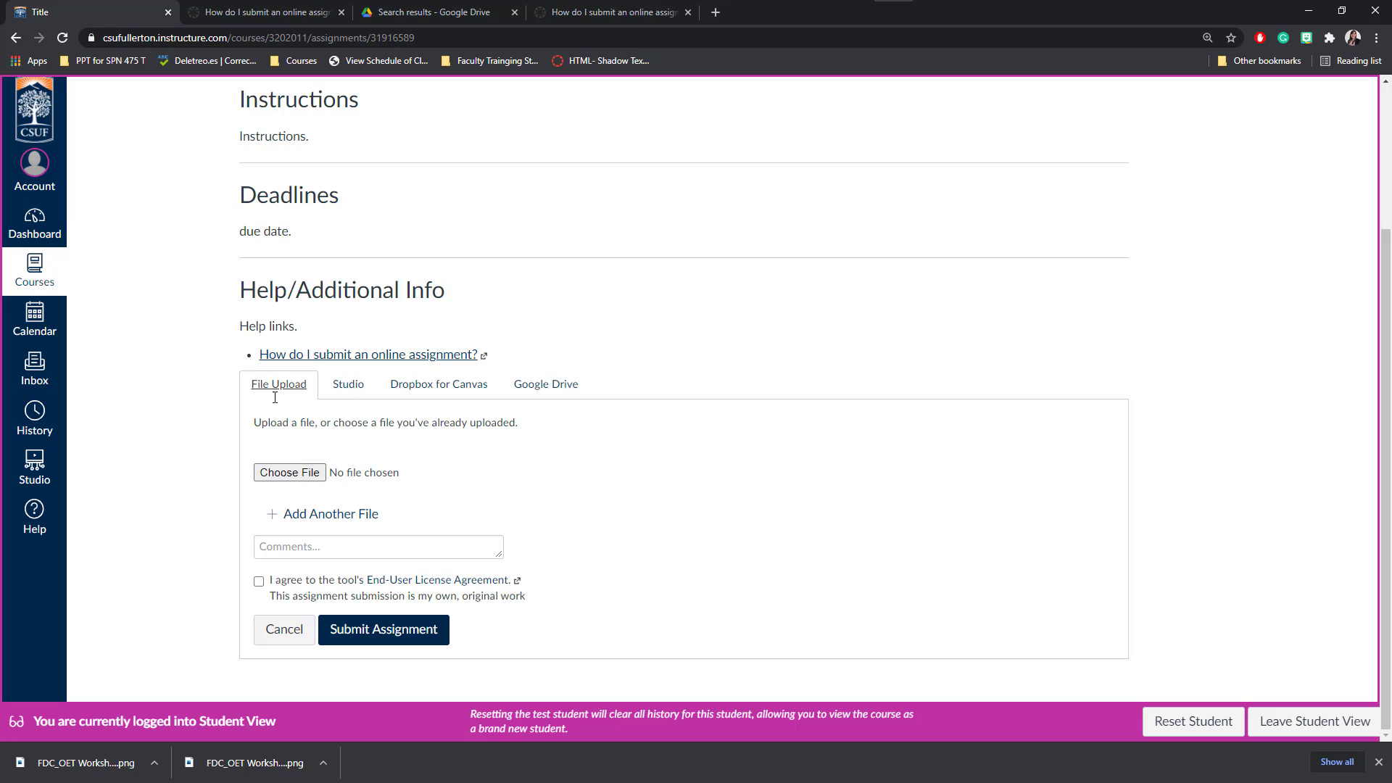
click(348, 384)
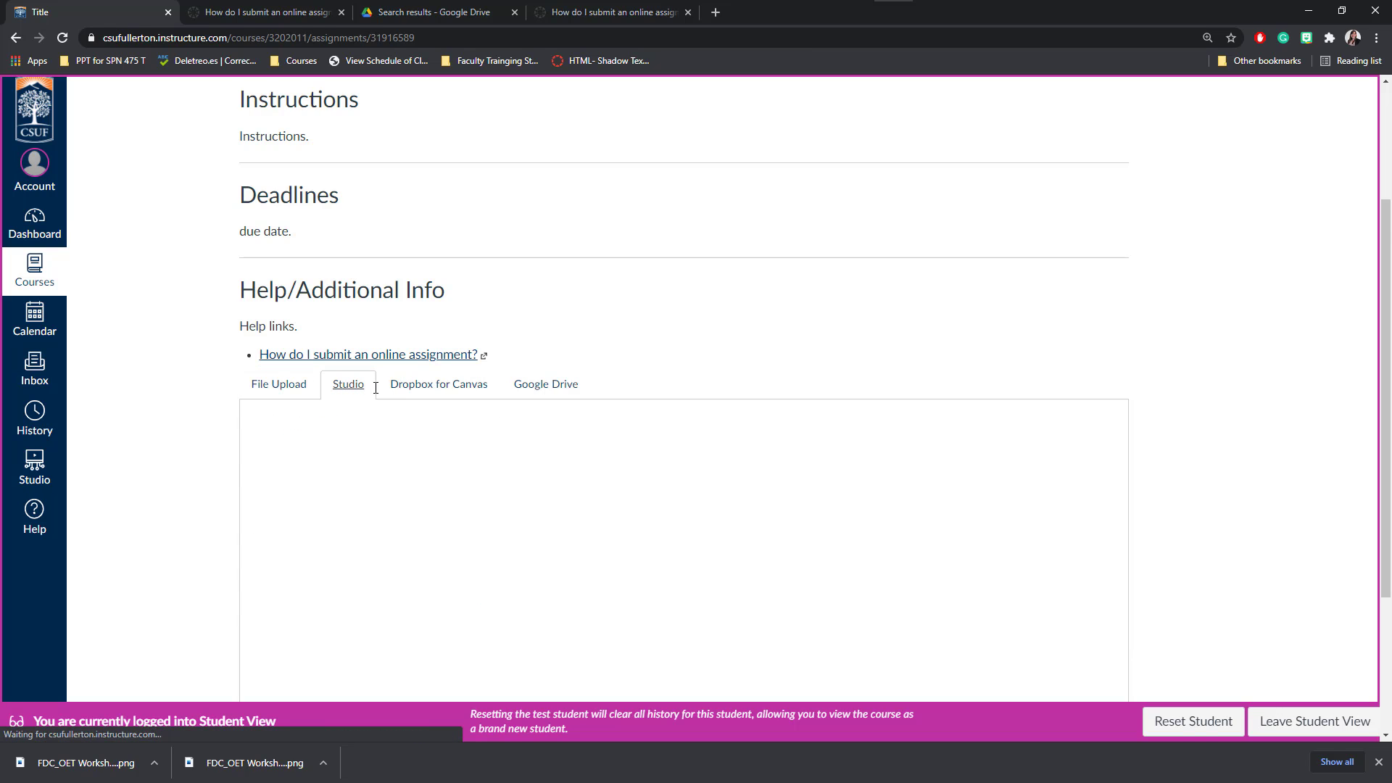
click(557, 386)
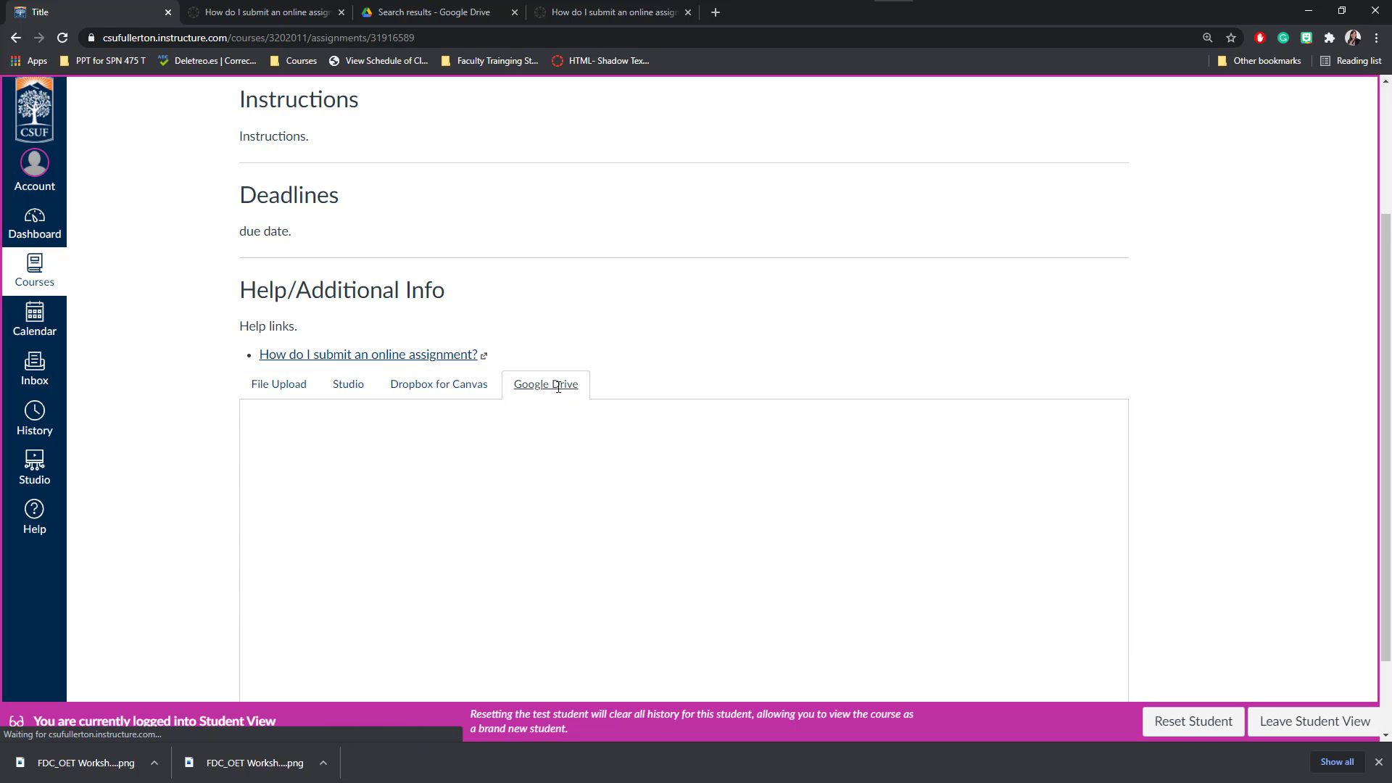
click(281, 386)
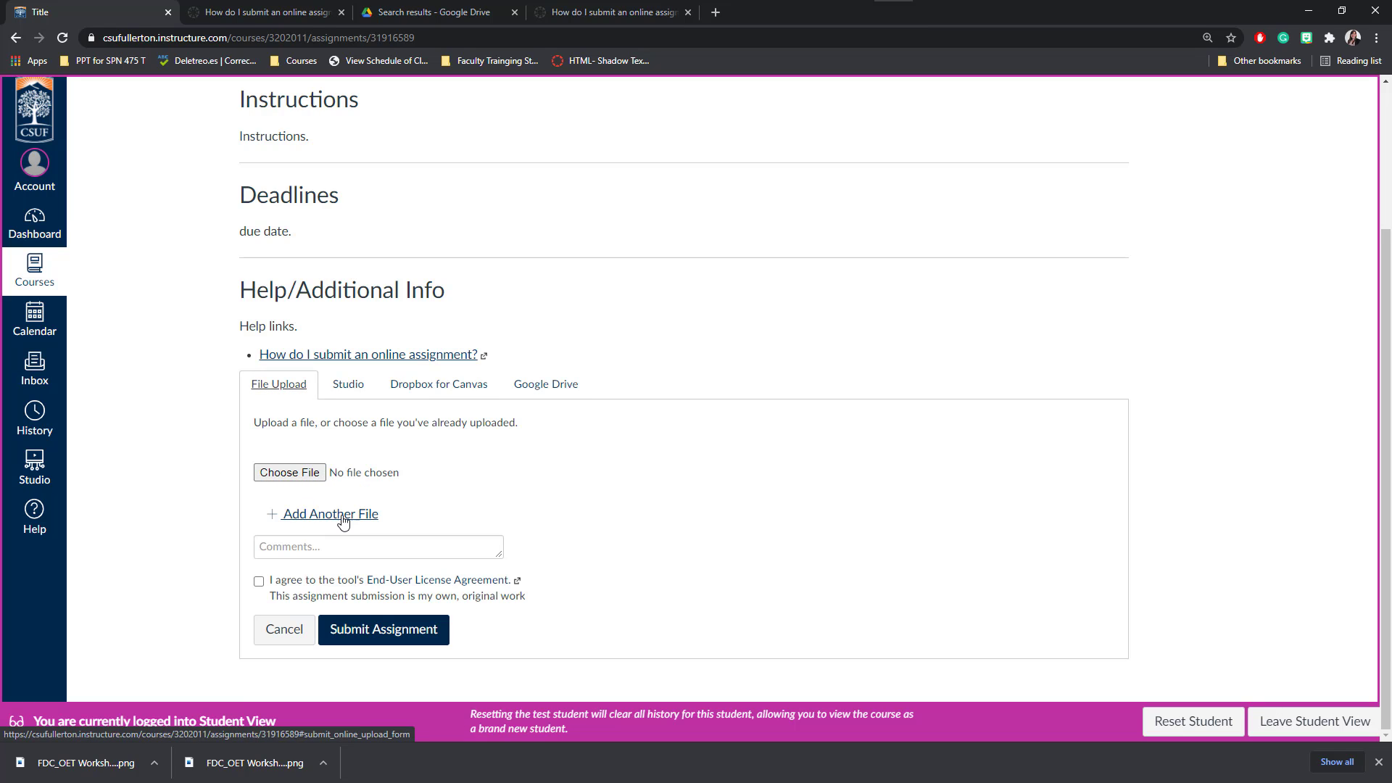
click(258, 582)
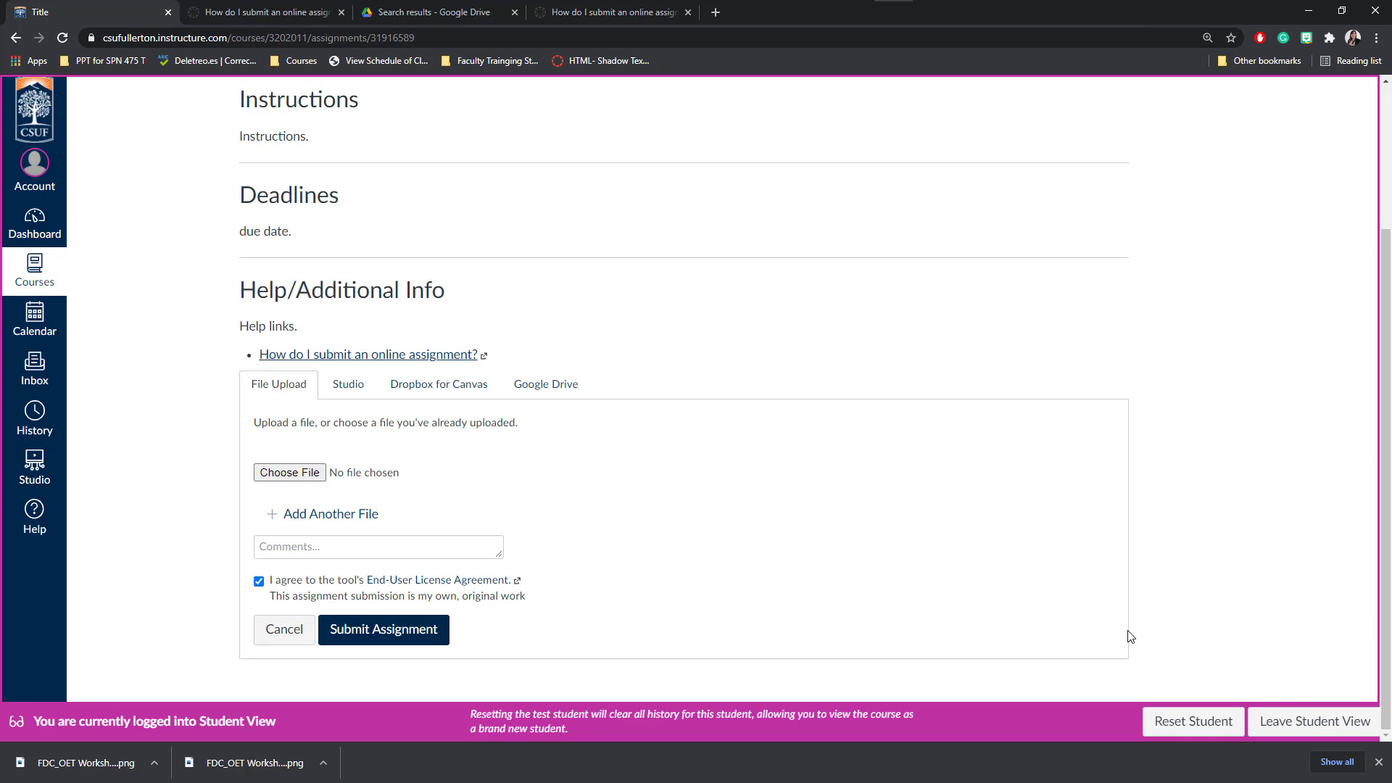
click(1313, 728)
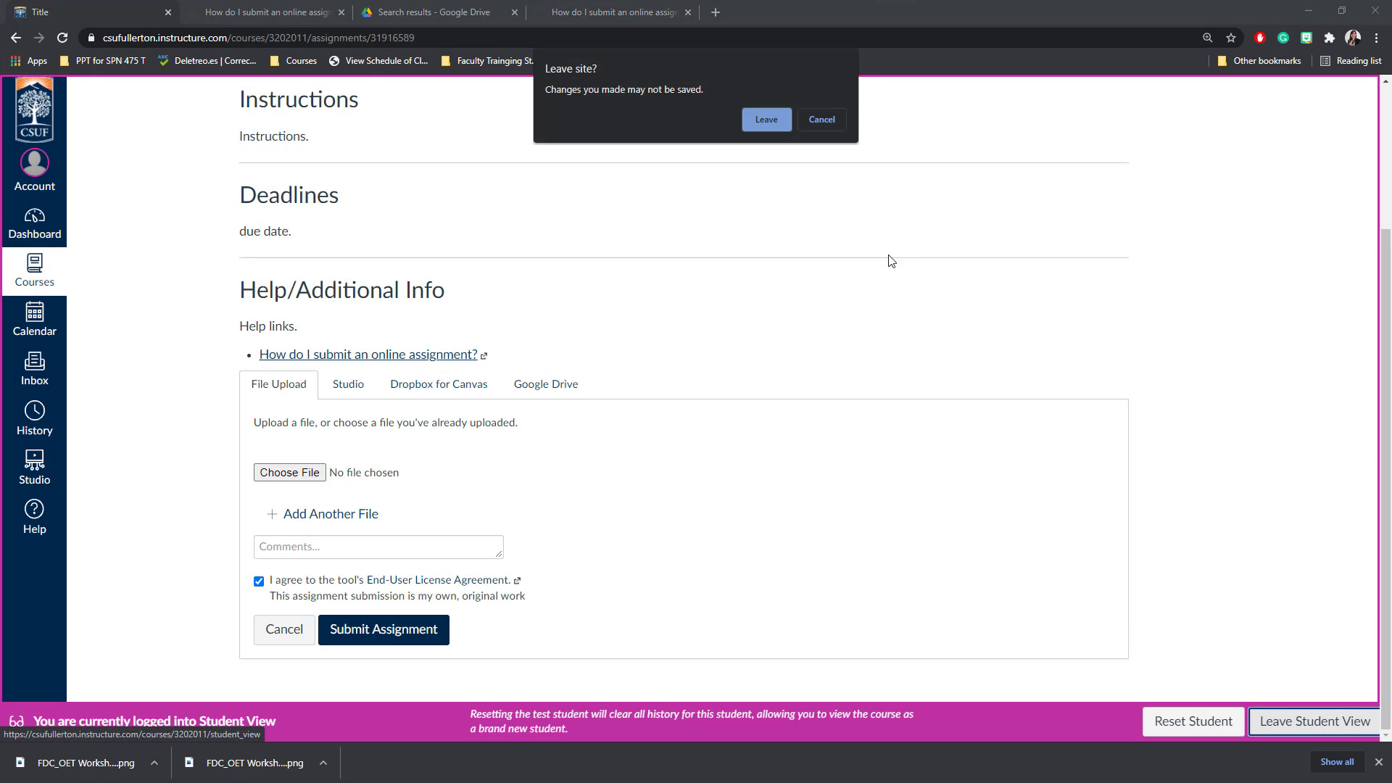
click(774, 124)
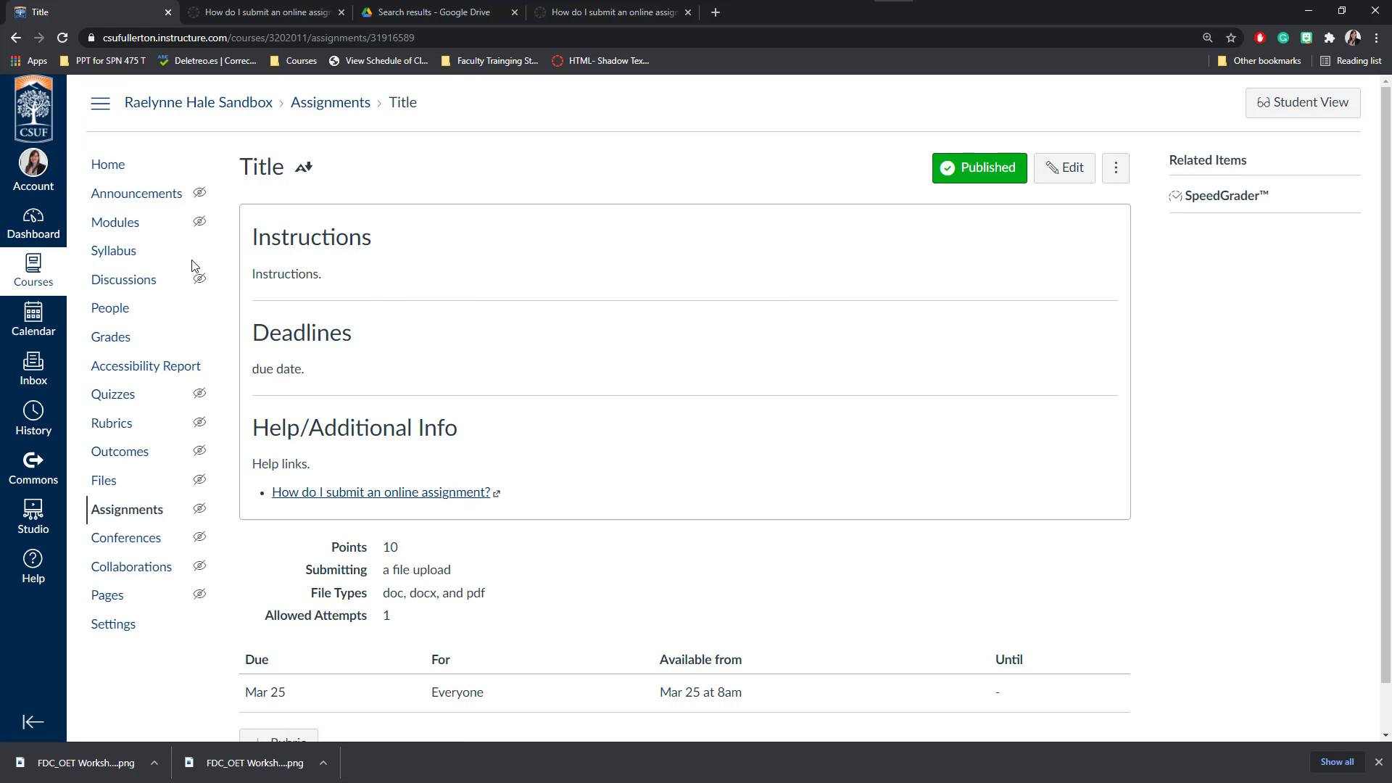
Step: Open the Dashboard and examine the grading items in its To Do list and their dismiss option
click(45, 237)
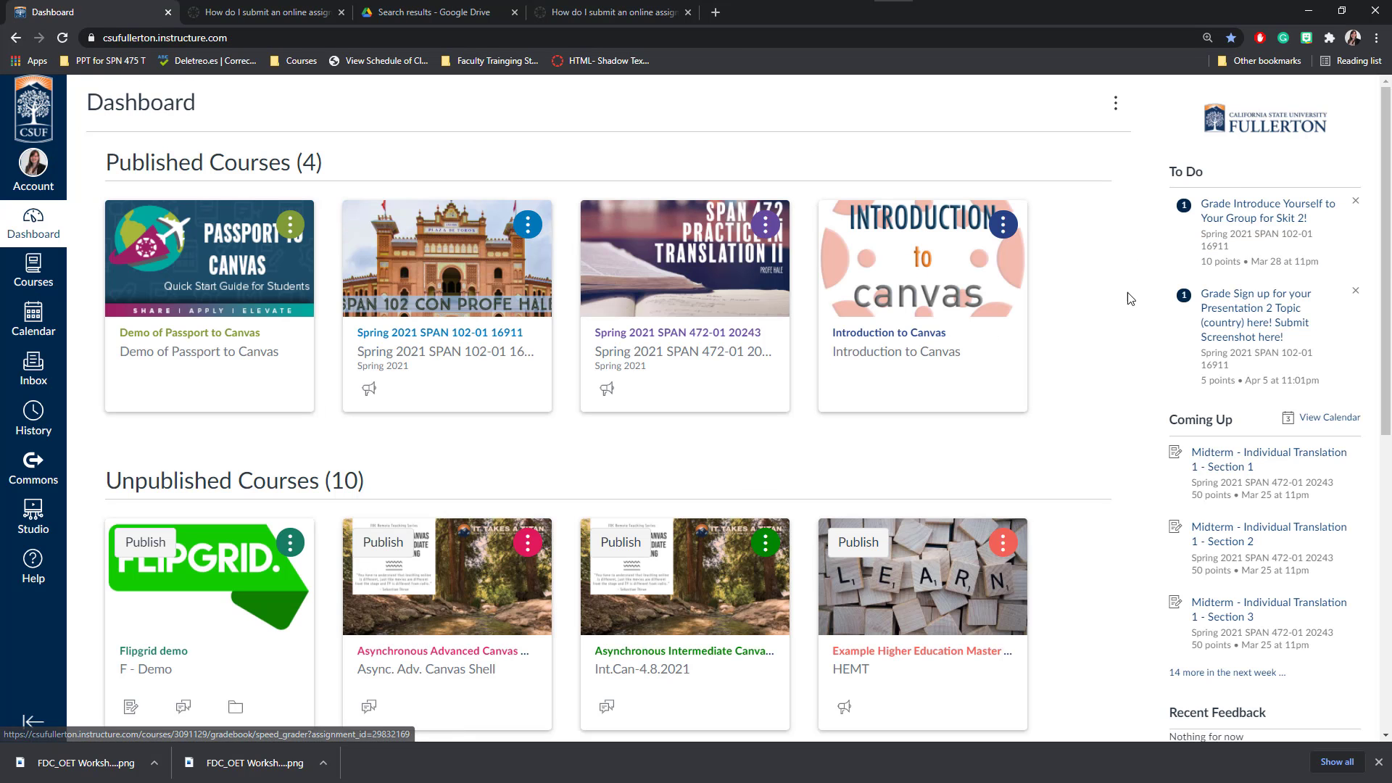
drag(1165, 174, 1220, 176)
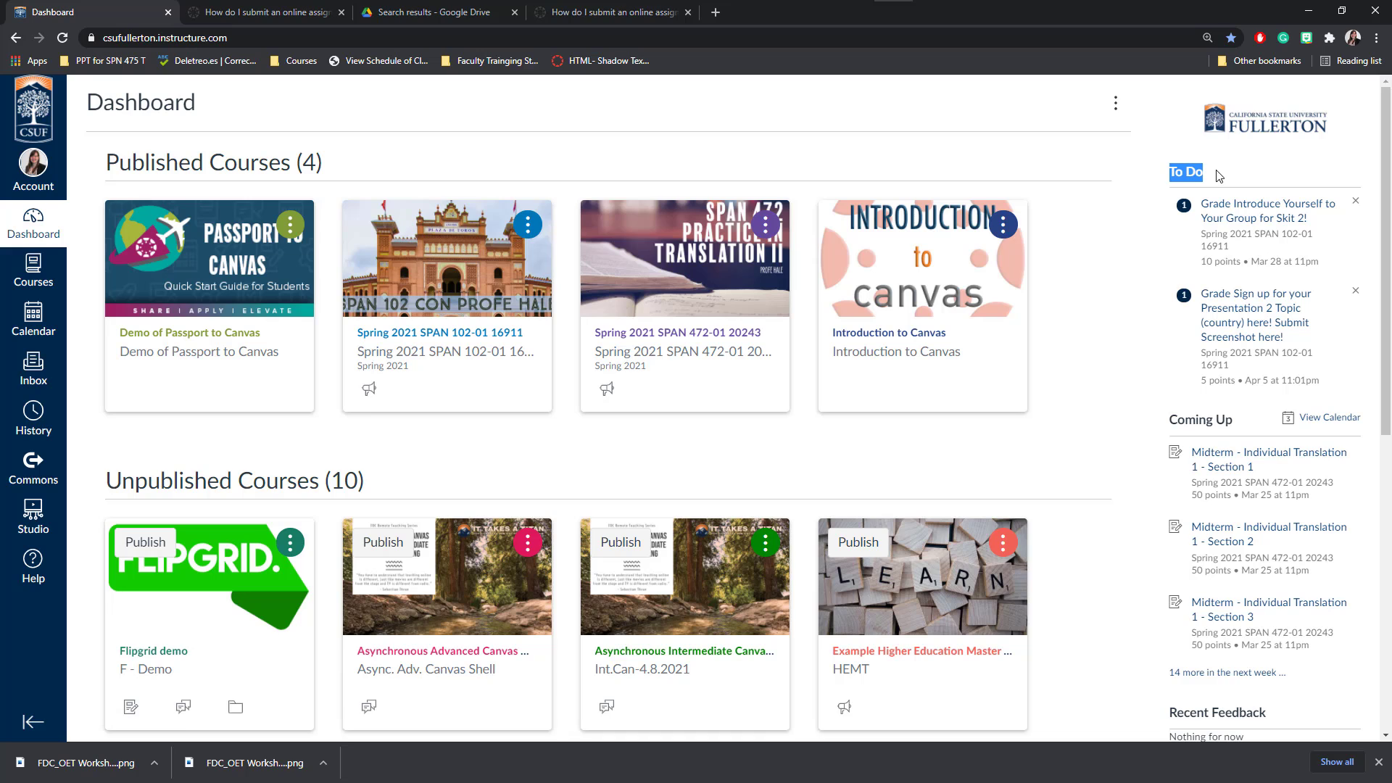
click(1220, 176)
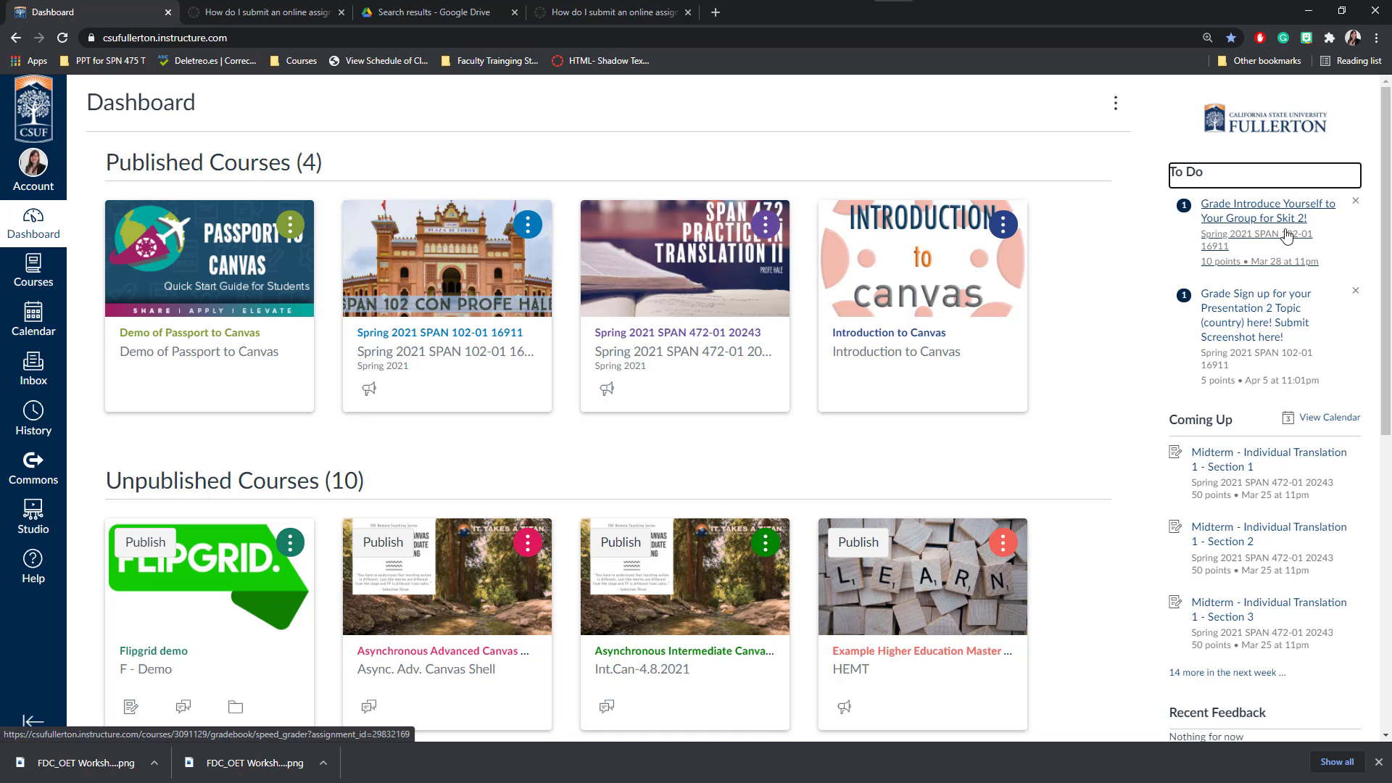
click(1356, 202)
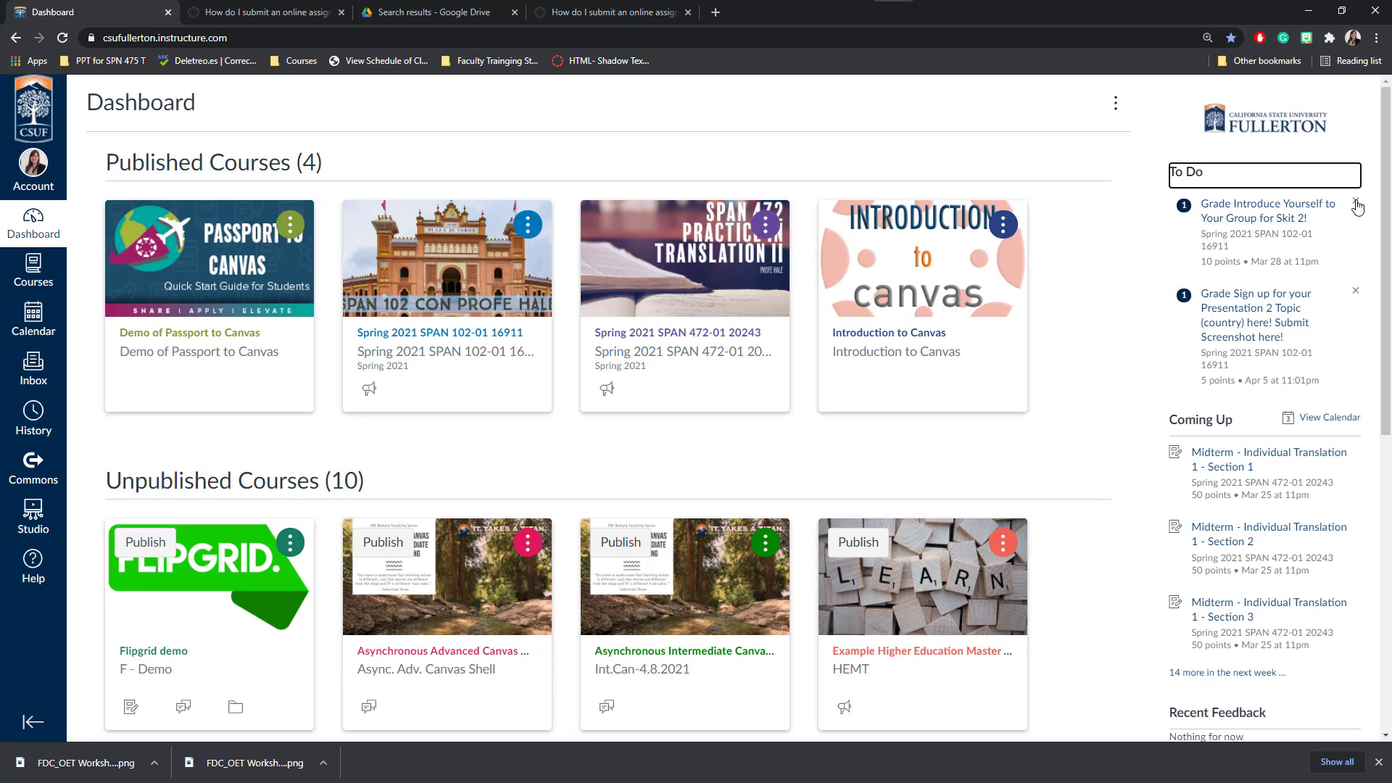